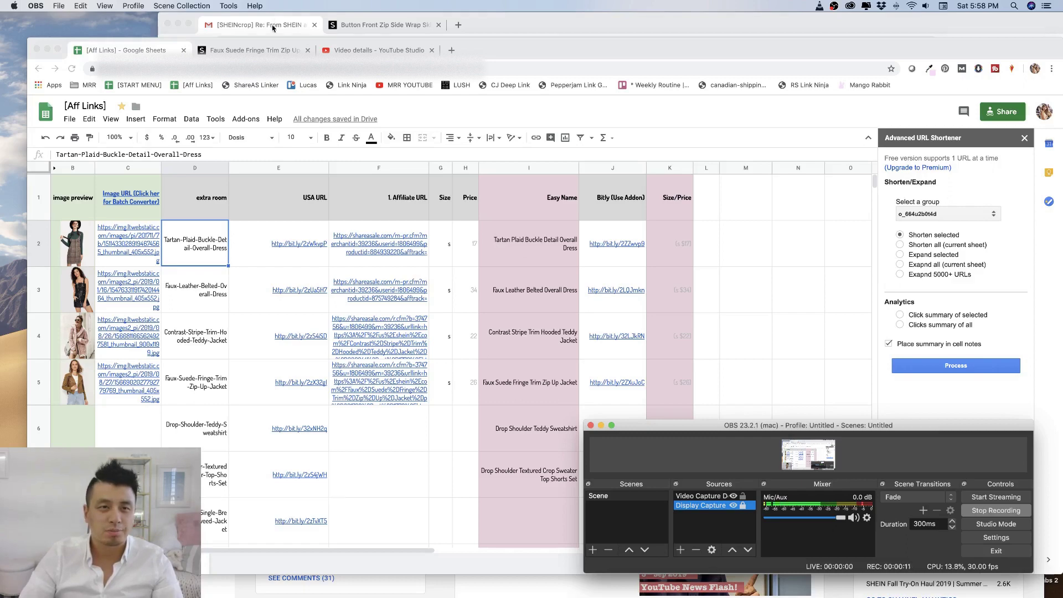
Review the table of item names and short links in the SHEIN email in Gmail
{"action": "left_click", "coordinate": [271, 18]}
{"action": "scroll", "coordinate": [539, 219], "scroll_direction": "down", "scroll_amount": 3}
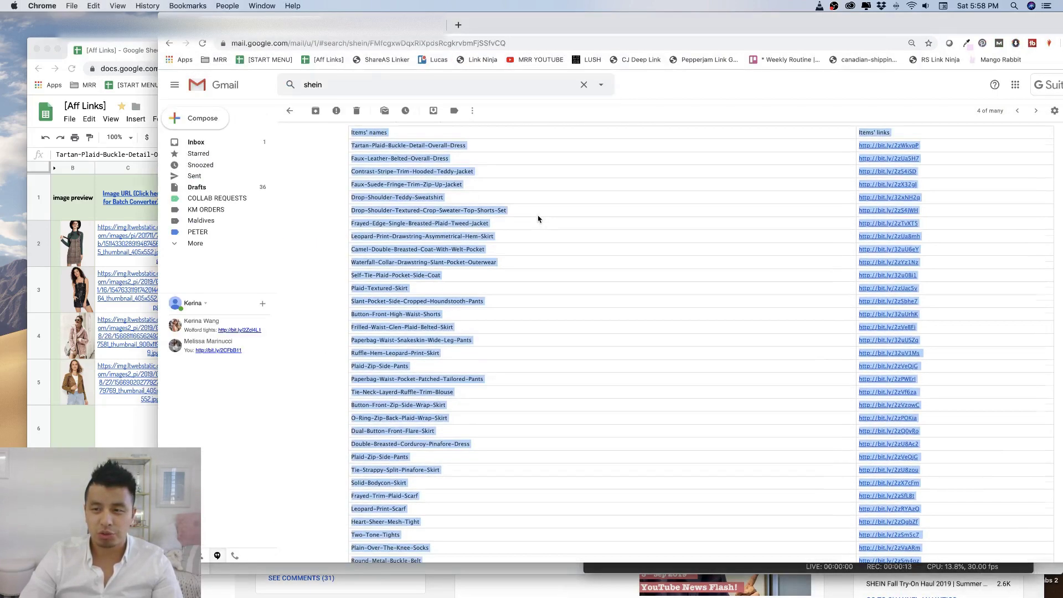
{"action": "left_click_drag", "start_coordinate": [651, 23], "coordinate": [571, 23]}
{"action": "scroll", "coordinate": [626, 241], "scroll_direction": "up", "scroll_amount": 2}
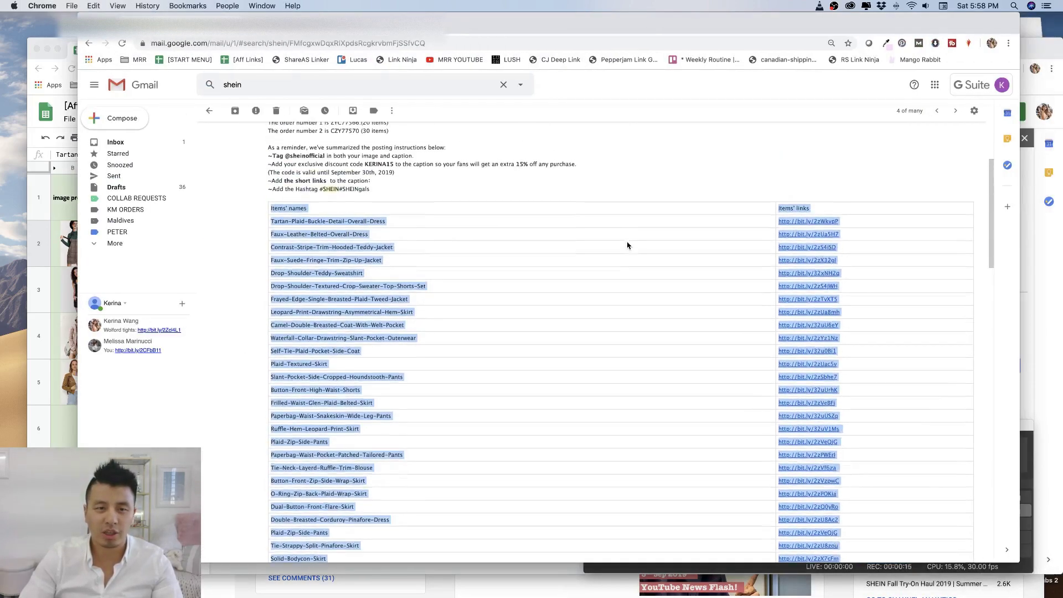
{"action": "scroll", "coordinate": [628, 246], "scroll_direction": "down", "scroll_amount": 6}
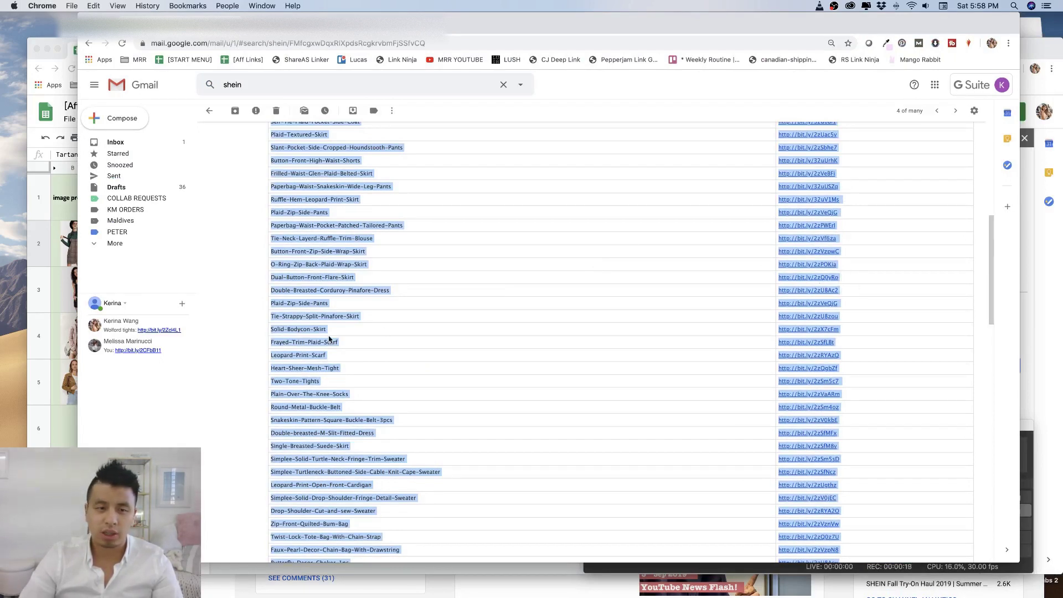
{"action": "scroll", "coordinate": [373, 329], "scroll_direction": "down", "scroll_amount": 3}
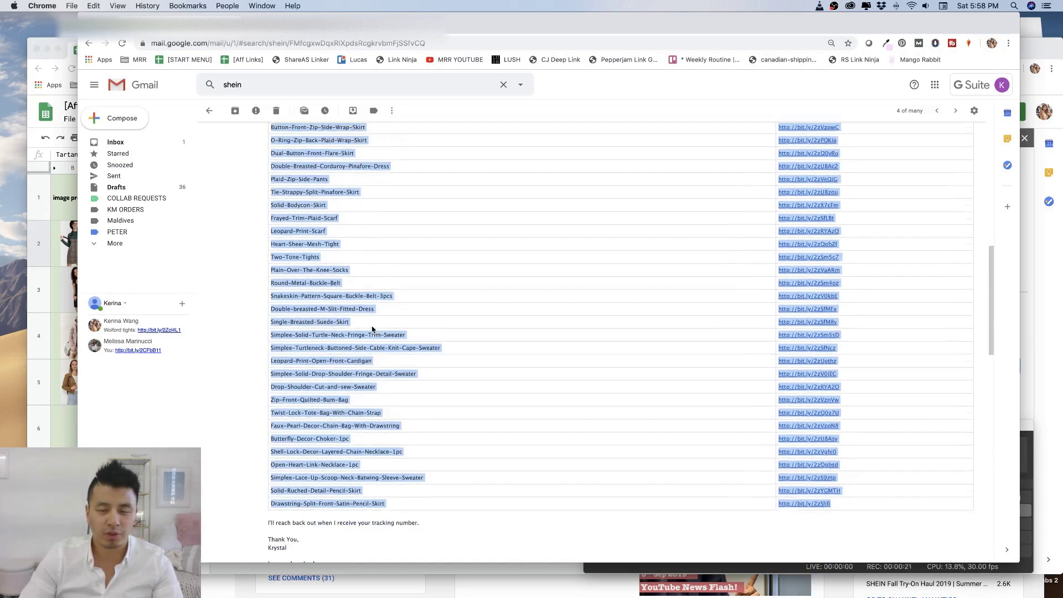
{"action": "scroll", "coordinate": [372, 329], "scroll_direction": "up", "scroll_amount": 8}
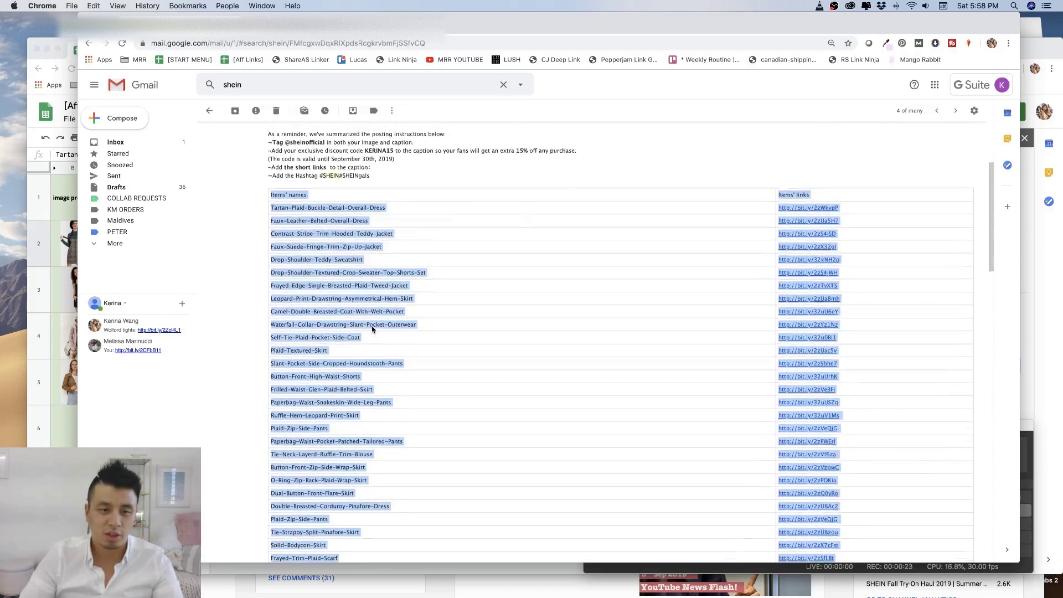
{"action": "scroll", "coordinate": [372, 329], "scroll_direction": "up", "scroll_amount": 1}
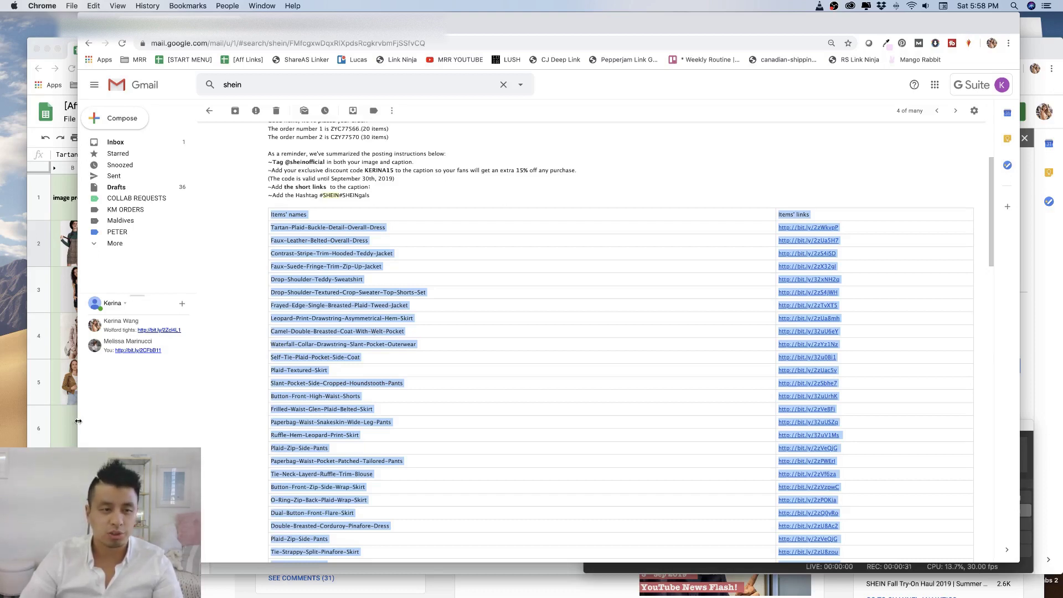
Narrow the Gmail window and reposition the Aff Links spreadsheet window behind it so both are easy to reach
{"action": "left_click_drag", "start_coordinate": [78, 421], "coordinate": [304, 427]}
{"action": "left_click", "coordinate": [87, 172]}
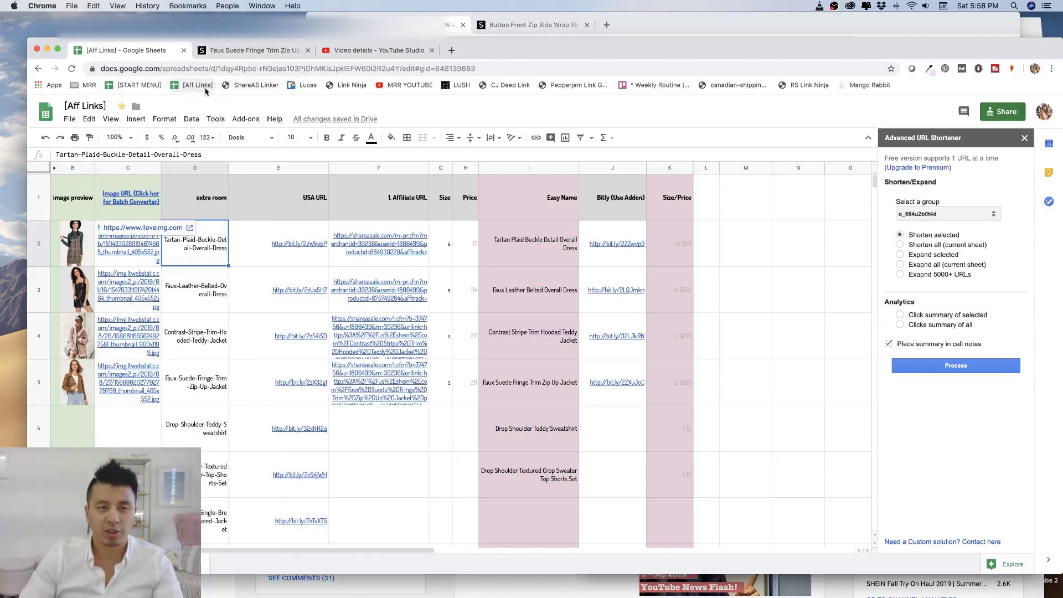
{"action": "left_click_drag", "start_coordinate": [1016, 47], "coordinate": [955, 33]}
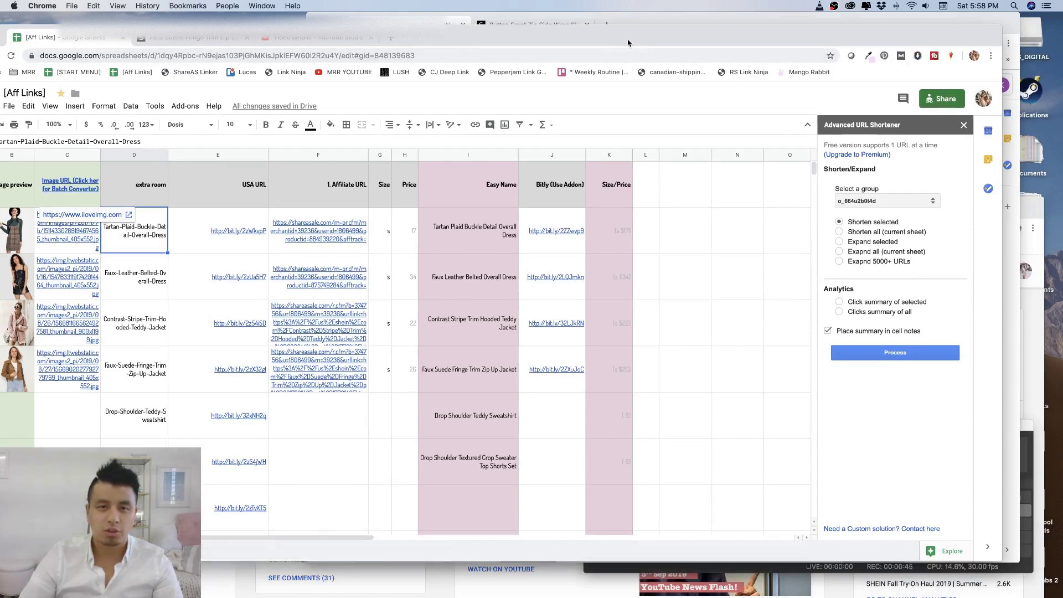
{"action": "left_click_drag", "start_coordinate": [621, 47], "coordinate": [749, 52]}
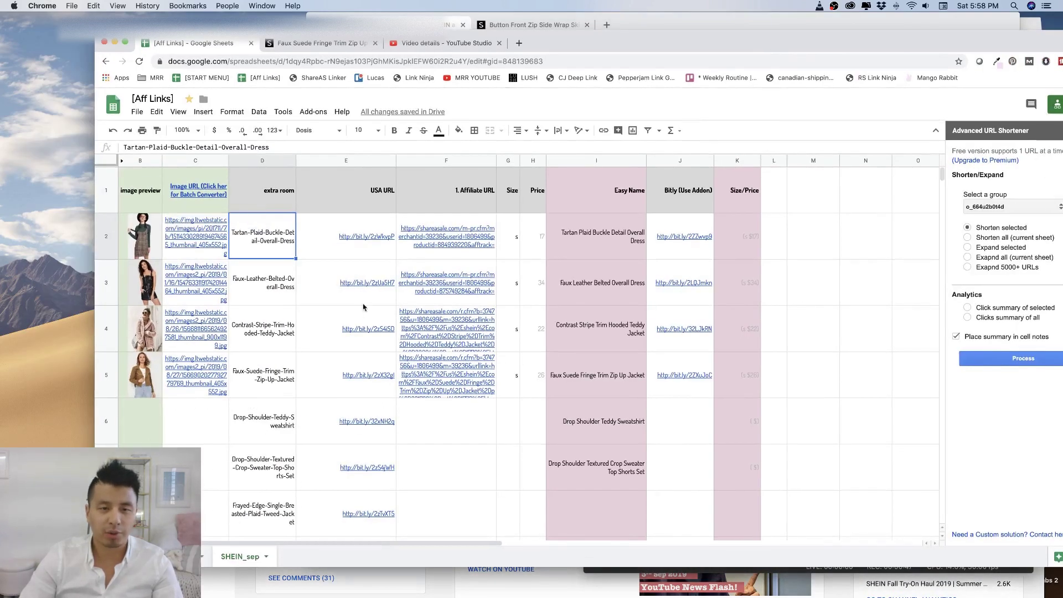
{"action": "left_click_drag", "start_coordinate": [683, 49], "coordinate": [589, 46]}
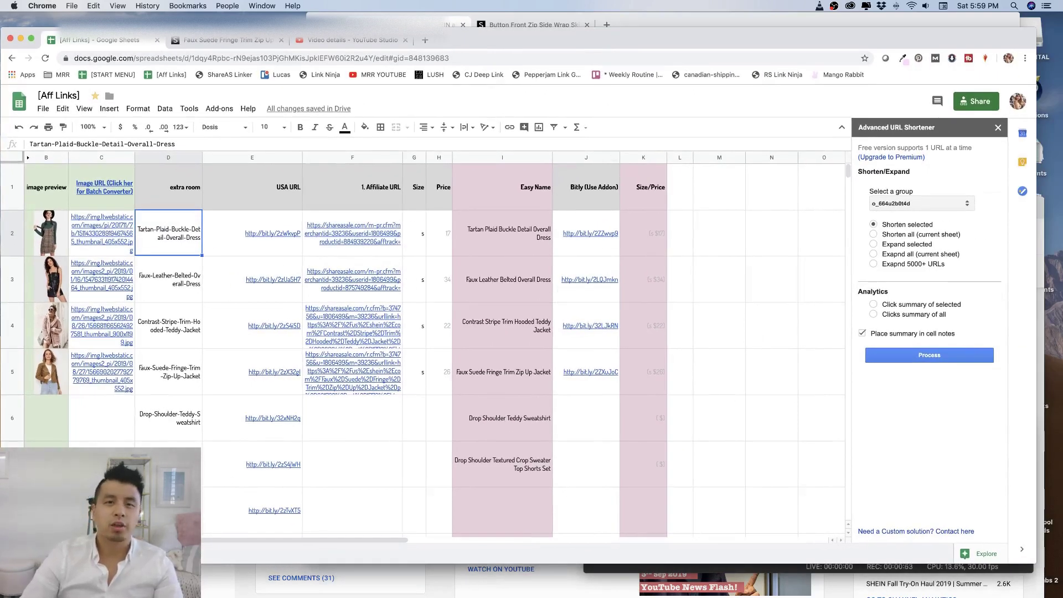
Copy the selected table of item names and item links from the SHEIN email in Gmail
{"action": "left_click", "coordinate": [408, 21]}
{"action": "scroll", "coordinate": [541, 240], "scroll_direction": "down", "scroll_amount": 2}
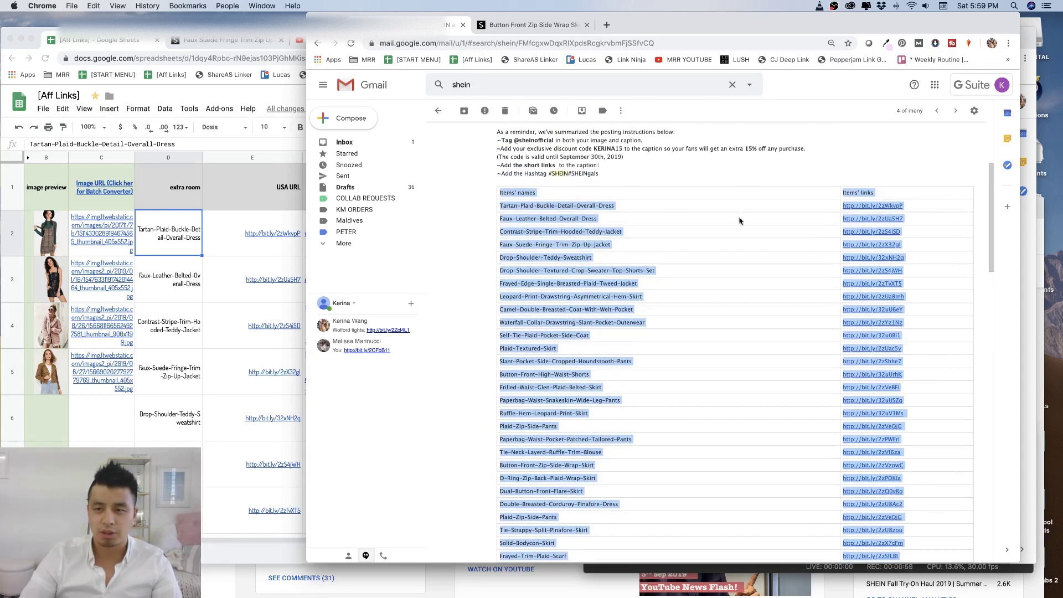
{"action": "scroll", "coordinate": [804, 245], "scroll_direction": "up", "scroll_amount": 5}
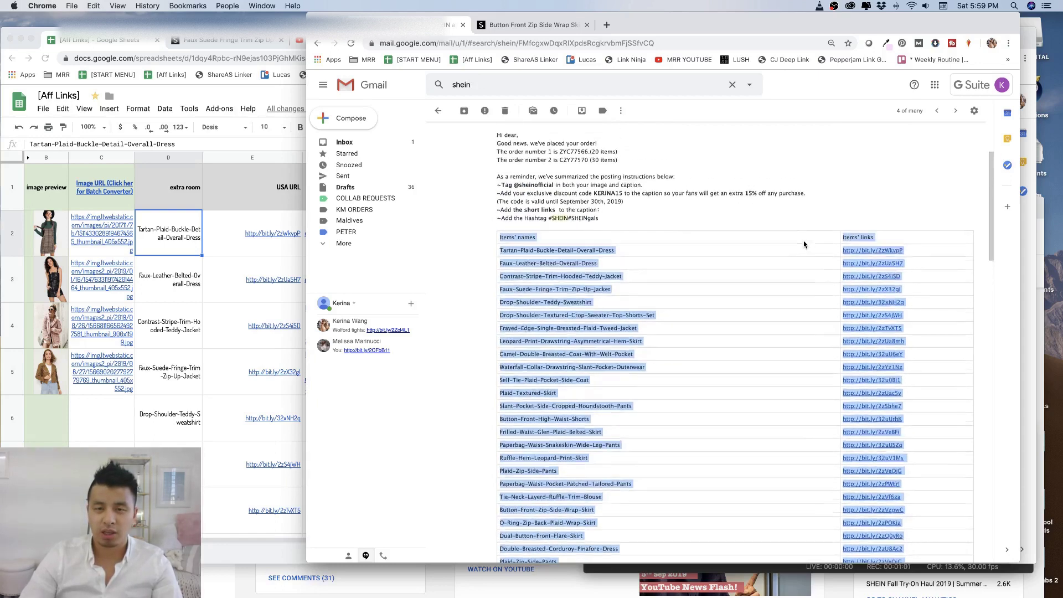
{"action": "scroll", "coordinate": [501, 183], "scroll_direction": "down", "scroll_amount": 6}
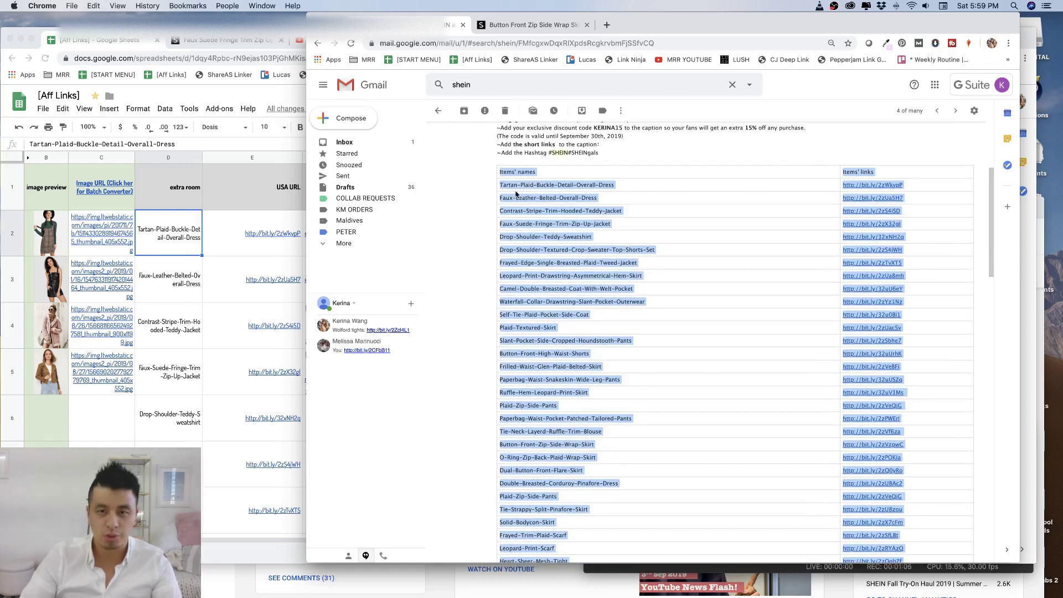
{"action": "scroll", "coordinate": [513, 193], "scroll_direction": "up", "scroll_amount": 3}
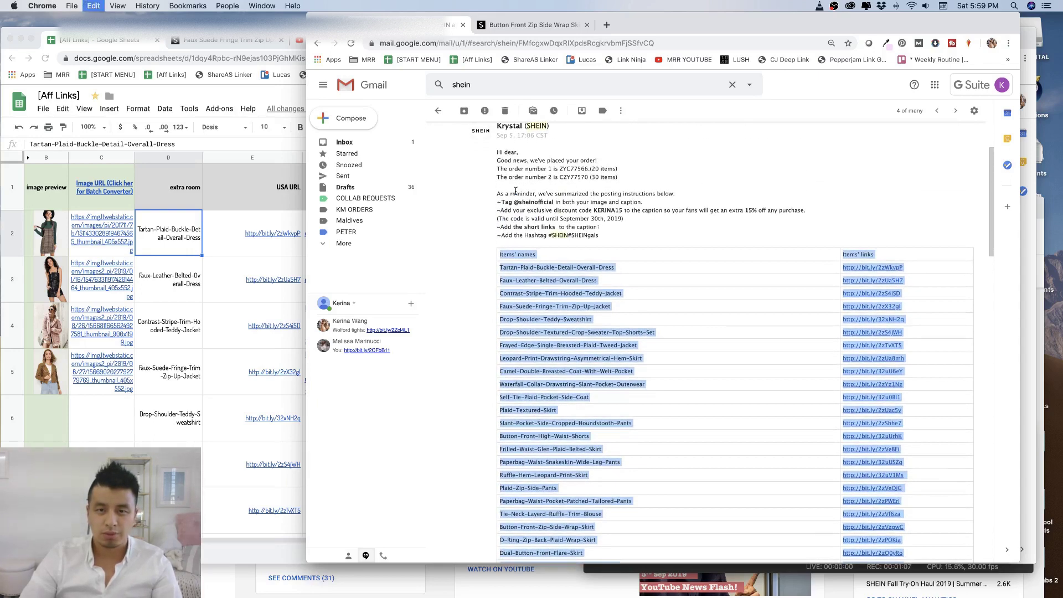
{"action": "scroll", "coordinate": [516, 191], "scroll_direction": "down", "scroll_amount": 6}
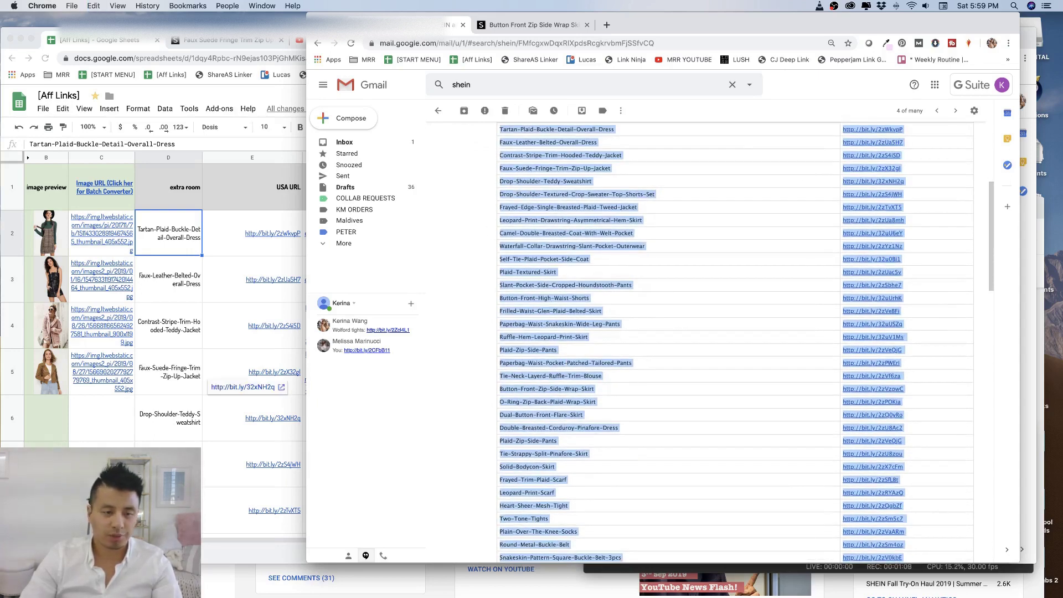
Return to the Aff Links spreadsheet and duplicate the SHEIN_sep sheet
{"action": "left_click", "coordinate": [260, 419]}
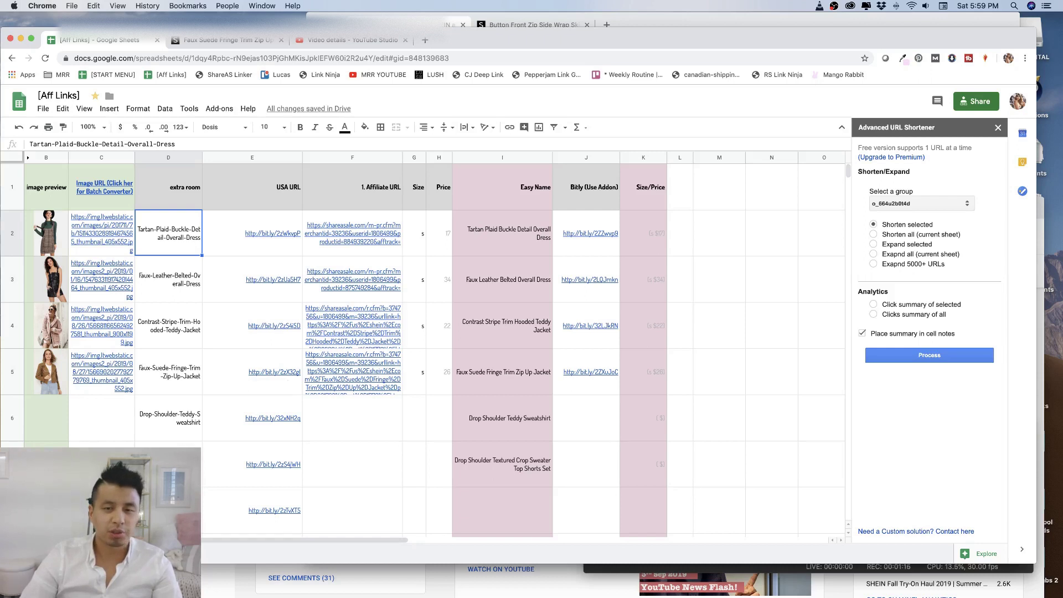
{"action": "right_click", "coordinate": [119, 554]}
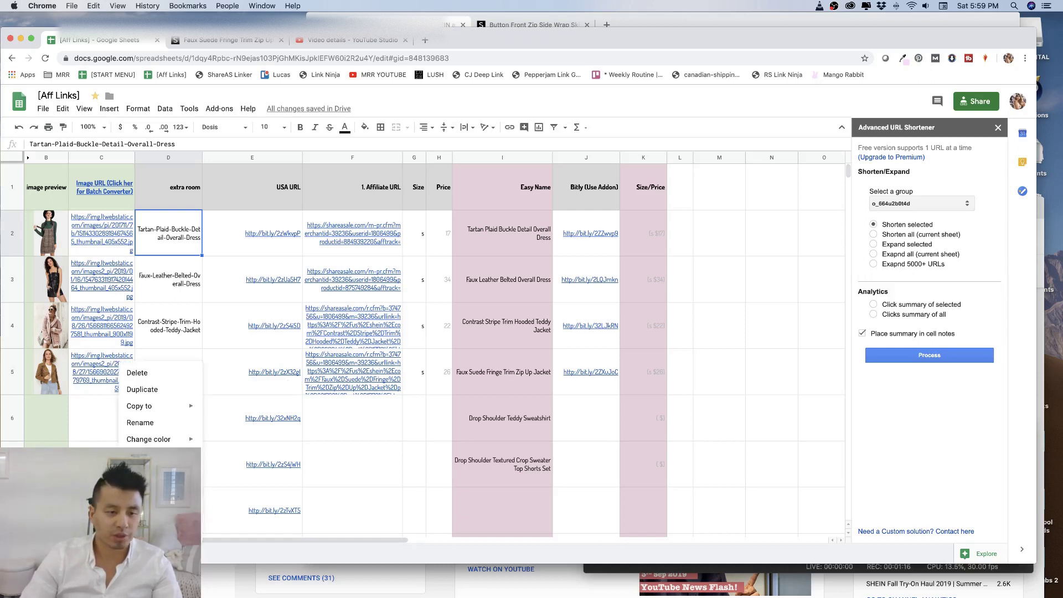
{"action": "left_click", "coordinate": [161, 394]}
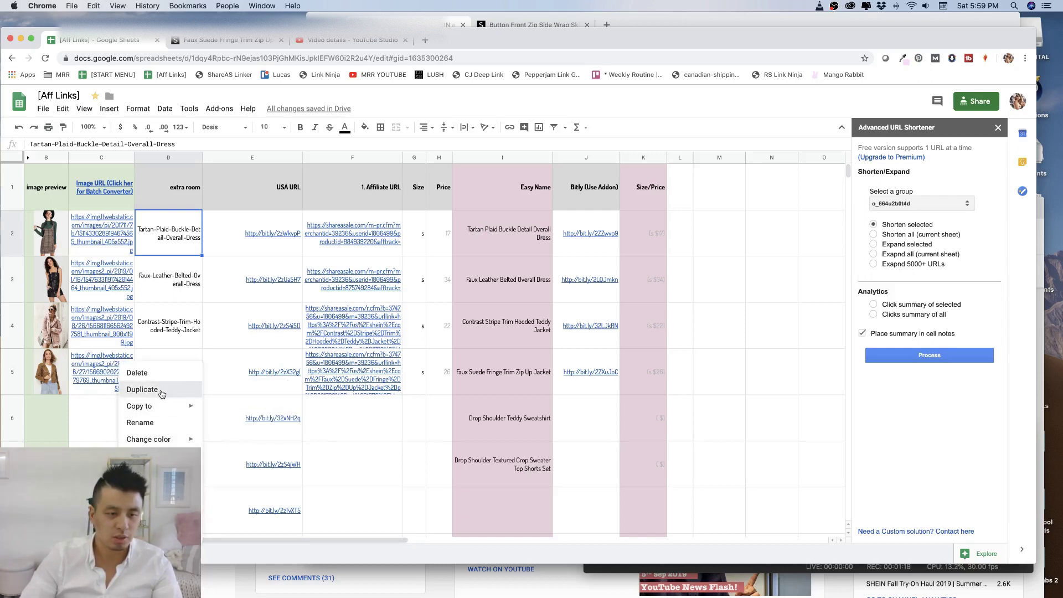
Clear all entries below the header row in columns B to K of the duplicated sheet
{"action": "left_click", "coordinate": [46, 232]}
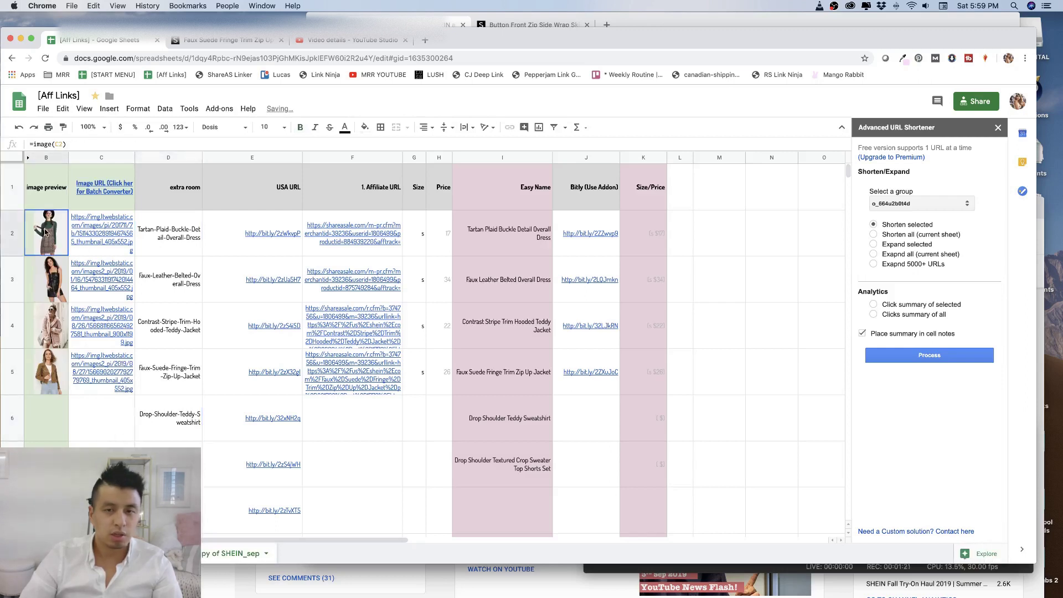
{"action": "left_click_drag", "start_coordinate": [46, 232], "coordinate": [645, 366]}
{"action": "key", "text": "Delete"}
{"action": "scroll", "coordinate": [646, 365], "scroll_direction": "up", "scroll_amount": 13}
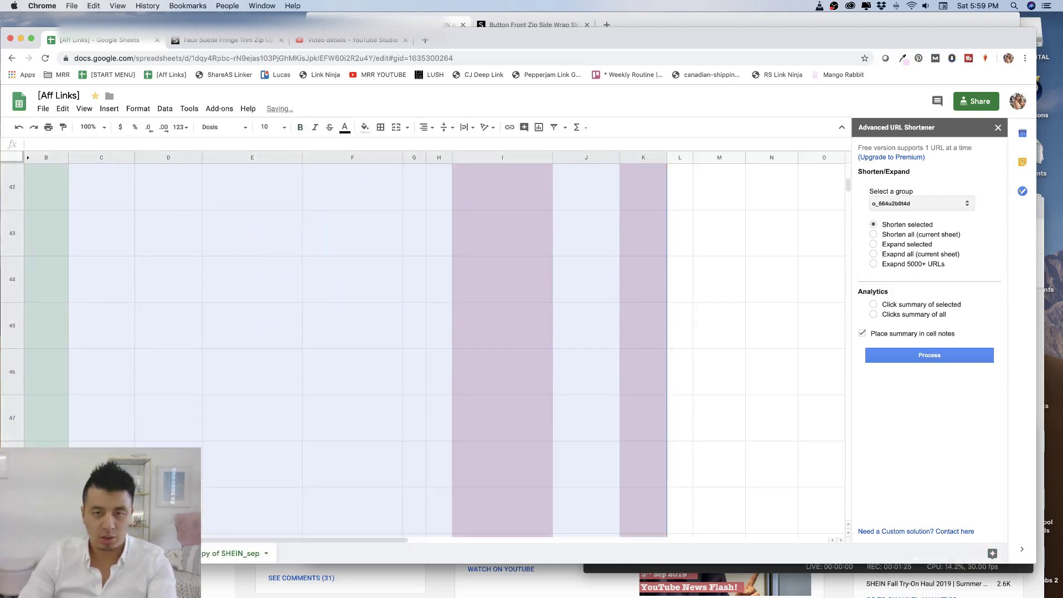
{"action": "scroll", "coordinate": [523, 343], "scroll_direction": "up", "scroll_amount": 10}
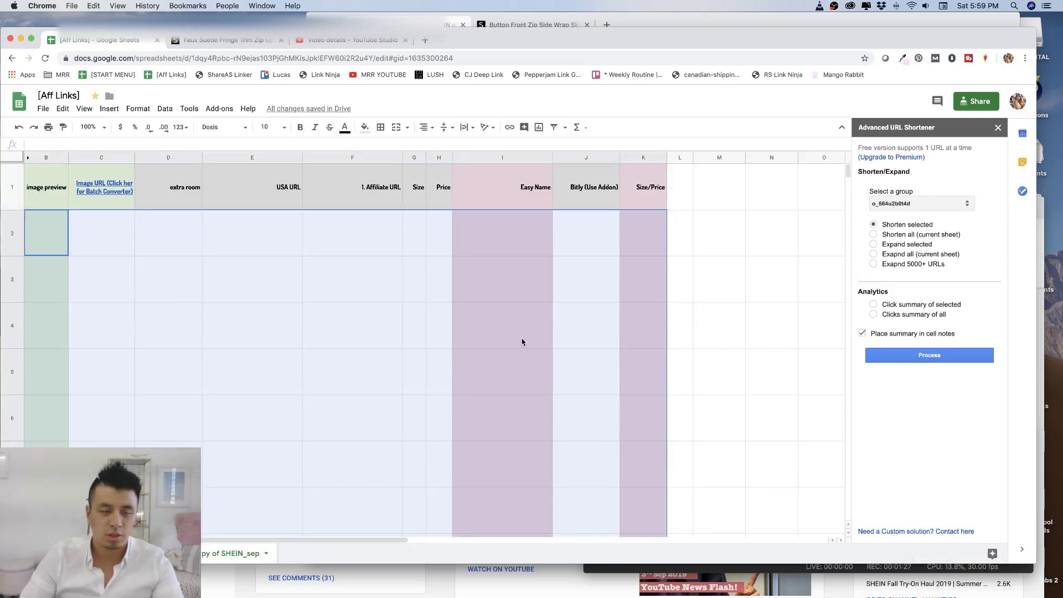
{"action": "left_click", "coordinate": [308, 306]}
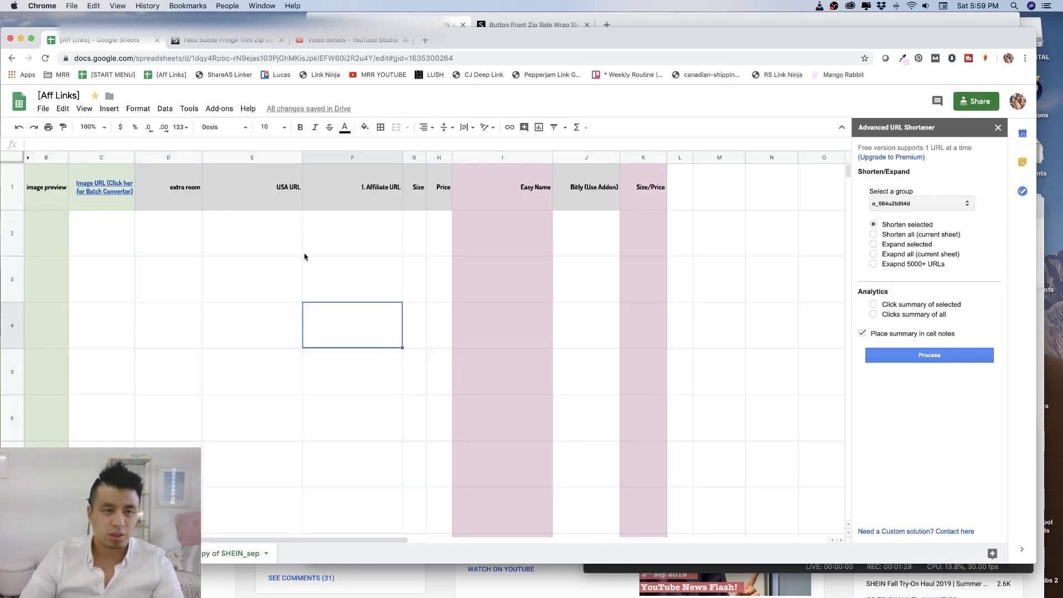
Paste the copied item table as values only, starting at cell D2 under the extra room heading
{"action": "left_click", "coordinate": [175, 264]}
{"action": "right_click", "coordinate": [180, 229]}
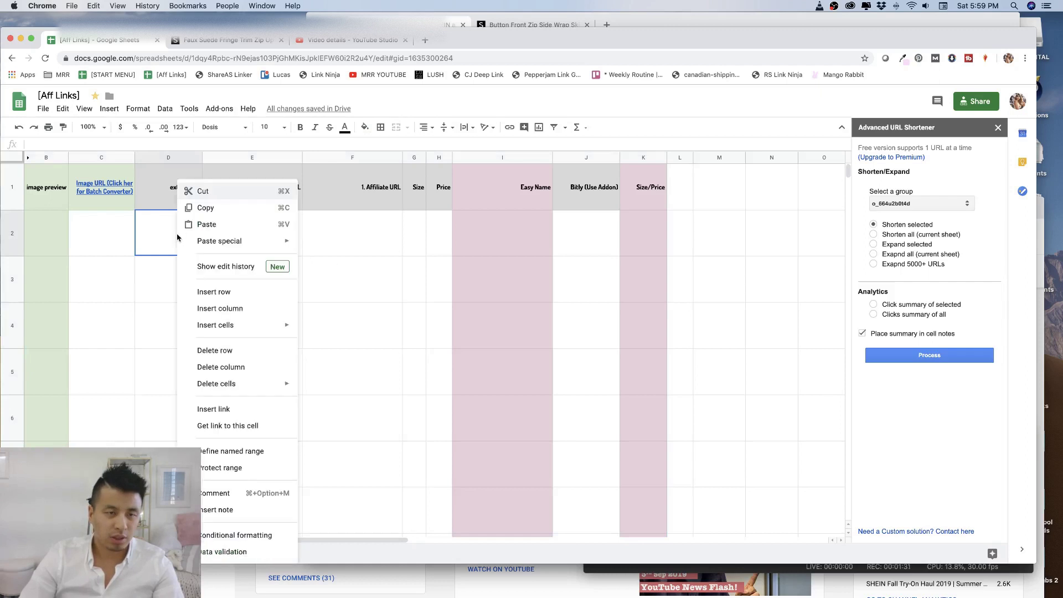
{"action": "mouse_move", "coordinate": [249, 245]}
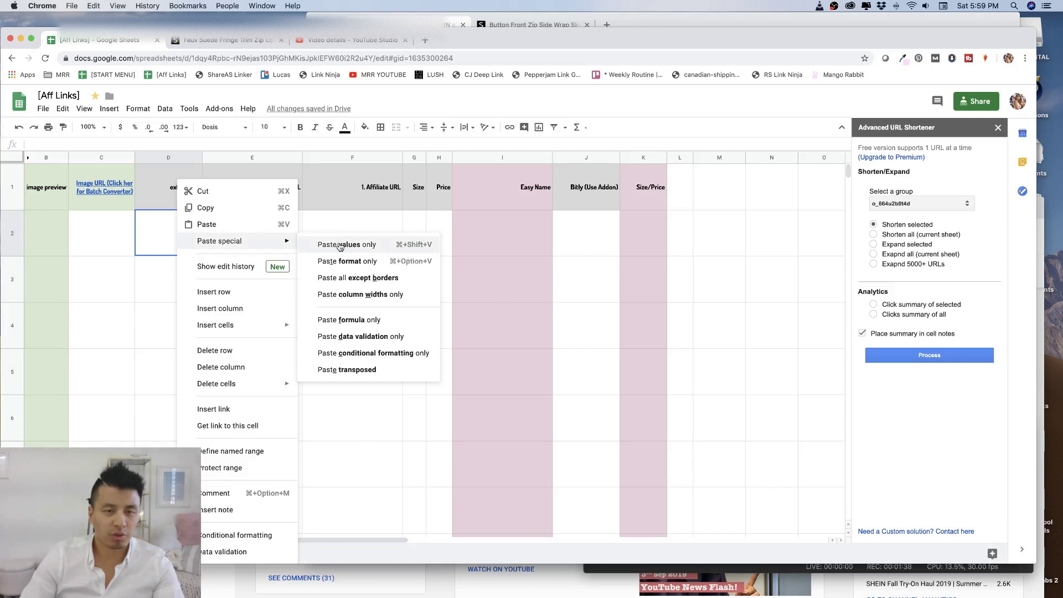
{"action": "left_click", "coordinate": [375, 248]}
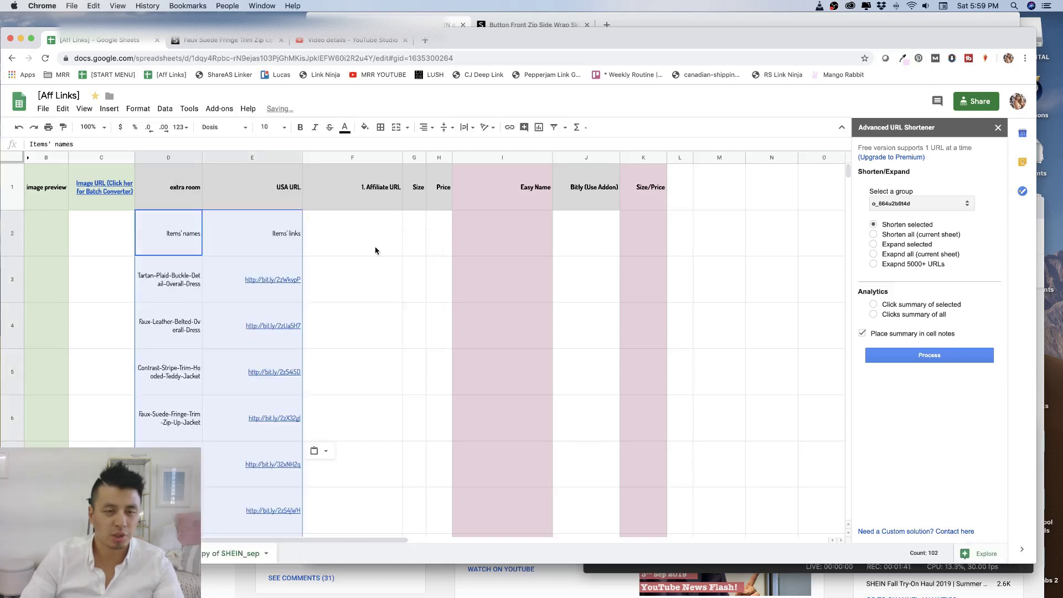
{"action": "key", "text": "Right"}
{"action": "left_click", "coordinate": [164, 245], "text": "shift"}
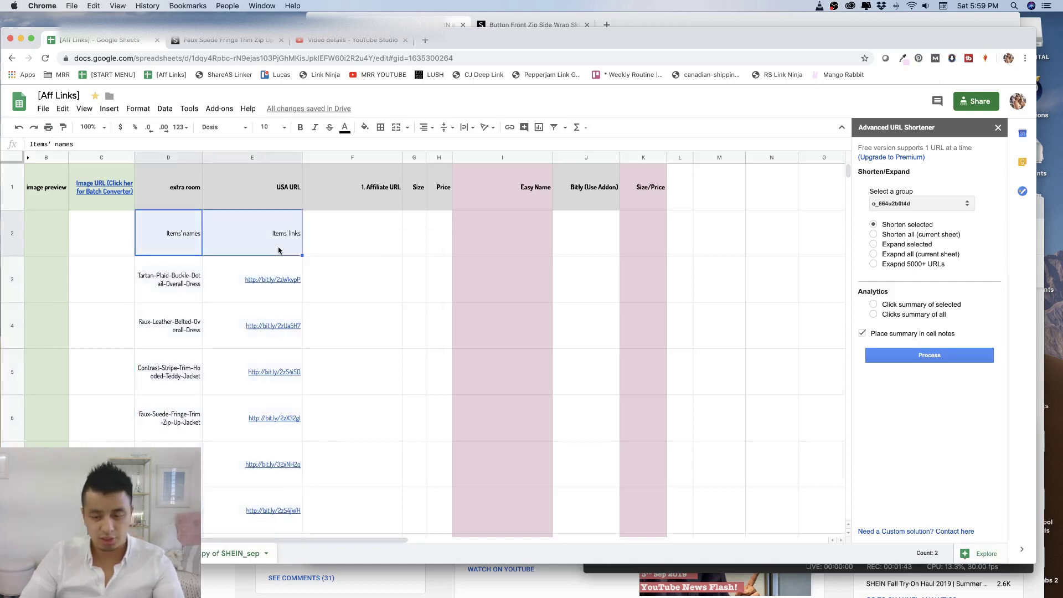
{"action": "key", "text": "Delete"}
{"action": "right_click", "coordinate": [8, 241]}
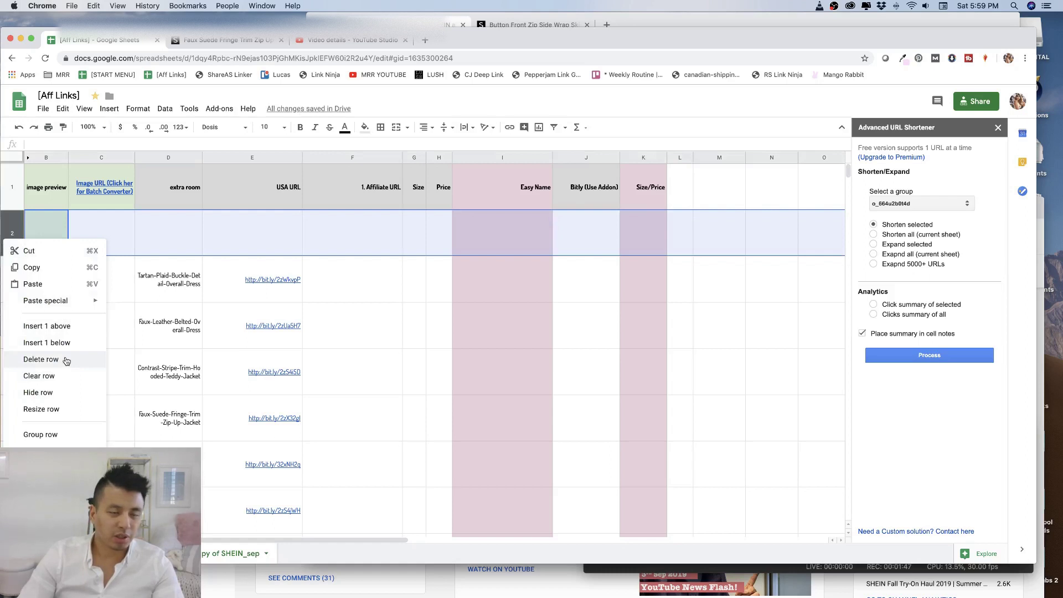
{"action": "left_click", "coordinate": [234, 230]}
{"action": "left_click", "coordinate": [181, 246]}
{"action": "key", "text": "super+z"}
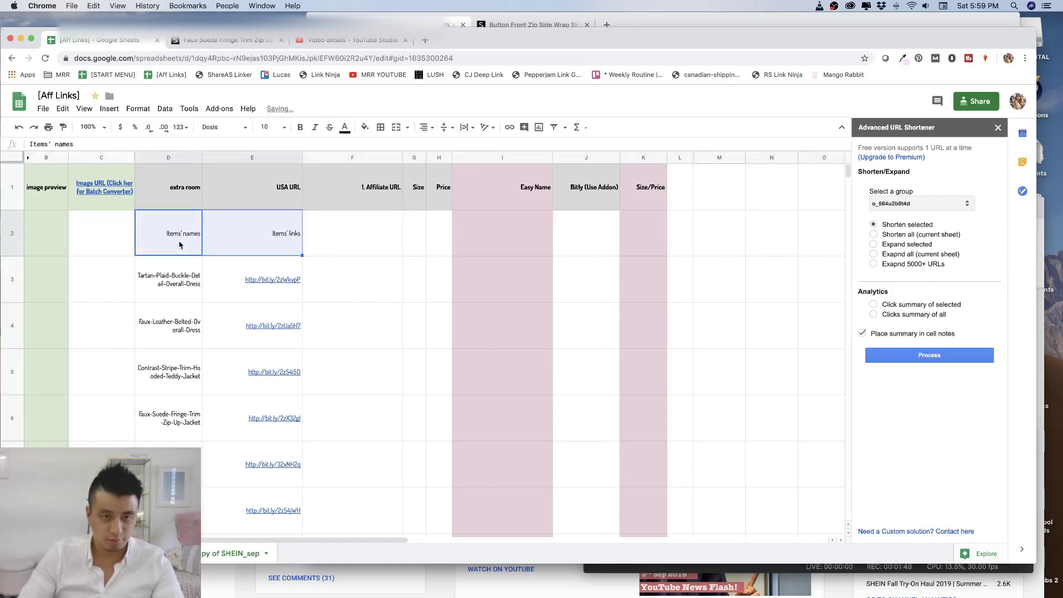
Delete row 2 holding the pasted Items' names and Items' links headings
{"action": "right_click", "coordinate": [12, 240]}
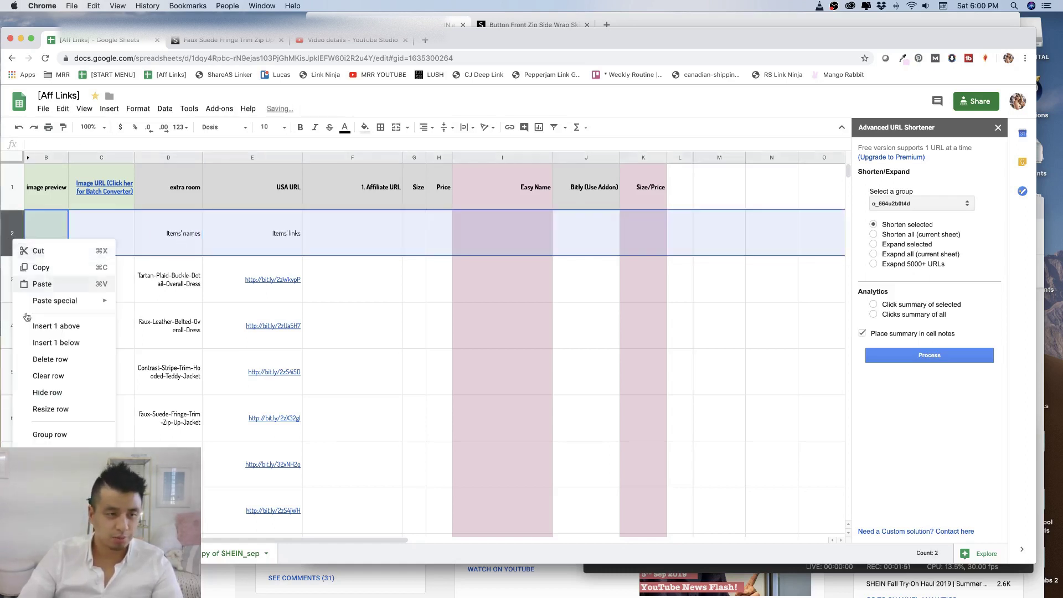
{"action": "left_click", "coordinate": [85, 360]}
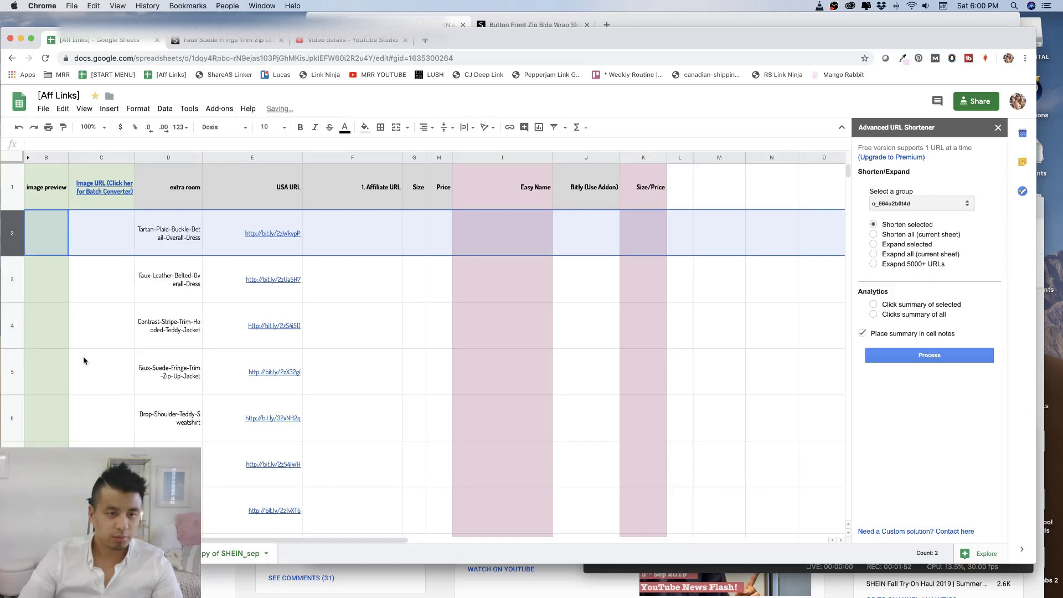
{"action": "left_click", "coordinate": [350, 307]}
Close the leftover SHEIN product tabs in both the spreadsheet and Gmail browser windows
{"action": "left_click", "coordinate": [177, 235]}
{"action": "left_click", "coordinate": [264, 235]}
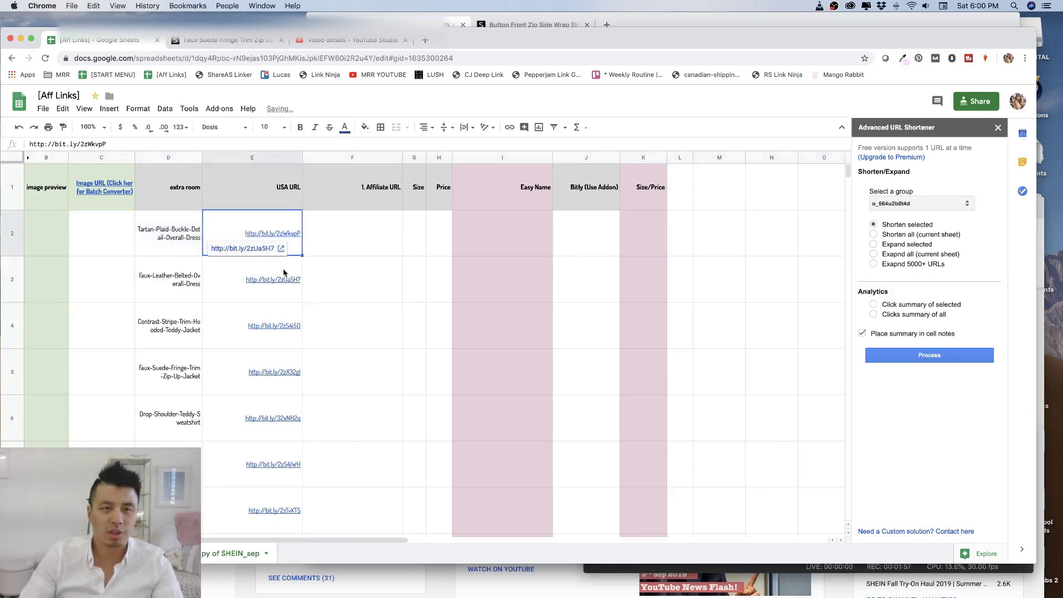
{"action": "left_click", "coordinate": [281, 40]}
{"action": "left_click", "coordinate": [540, 26]}
{"action": "left_click", "coordinate": [586, 25]}
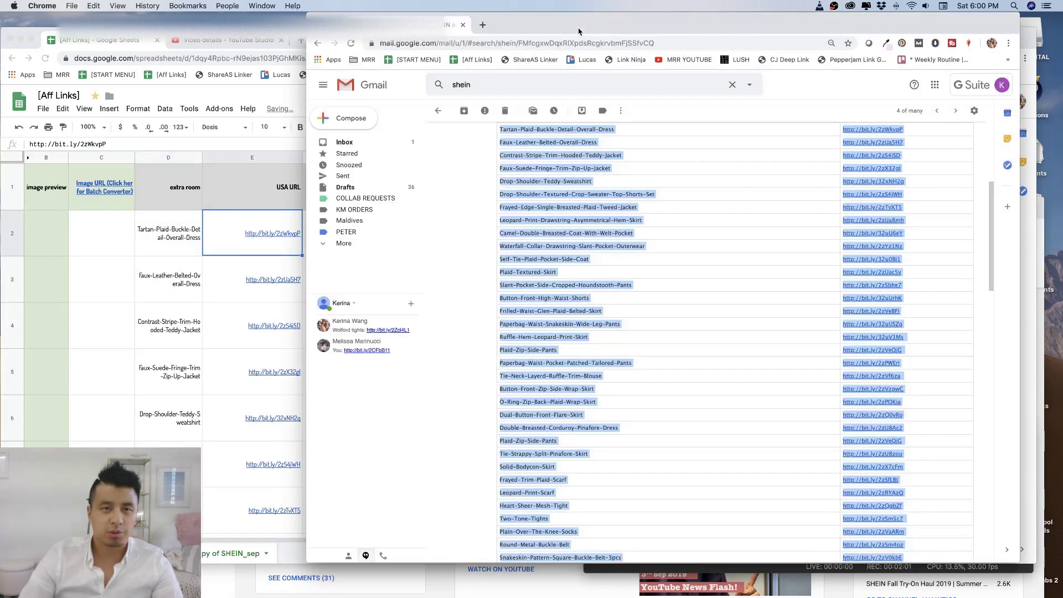
Open the Tartan Plaid Buckle dress link from cell E2 and run the ShareAS Linker on its product page
{"action": "left_click", "coordinate": [222, 103]}
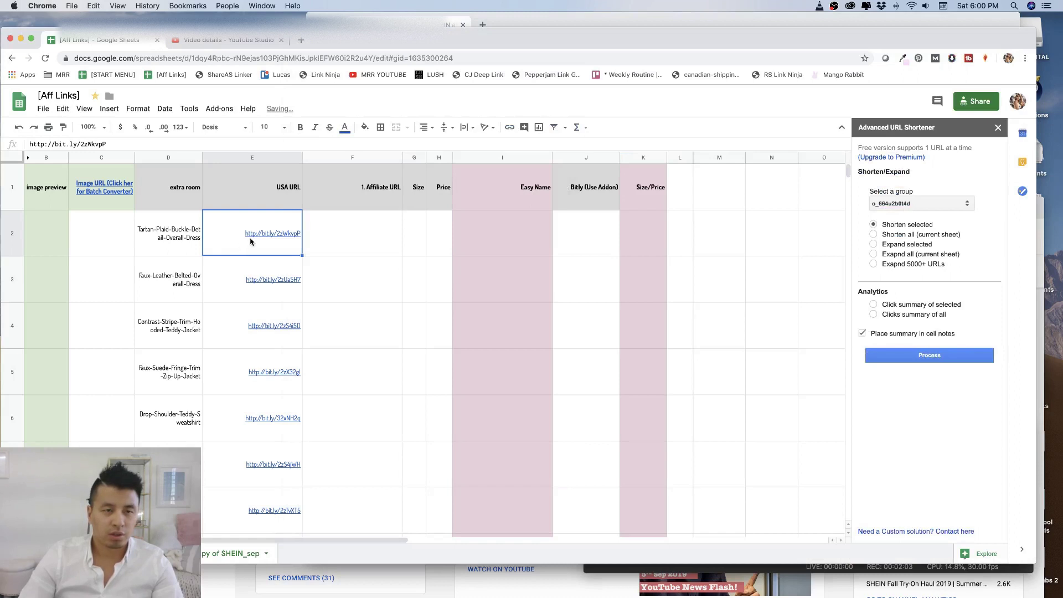
{"action": "left_click", "coordinate": [269, 203]}
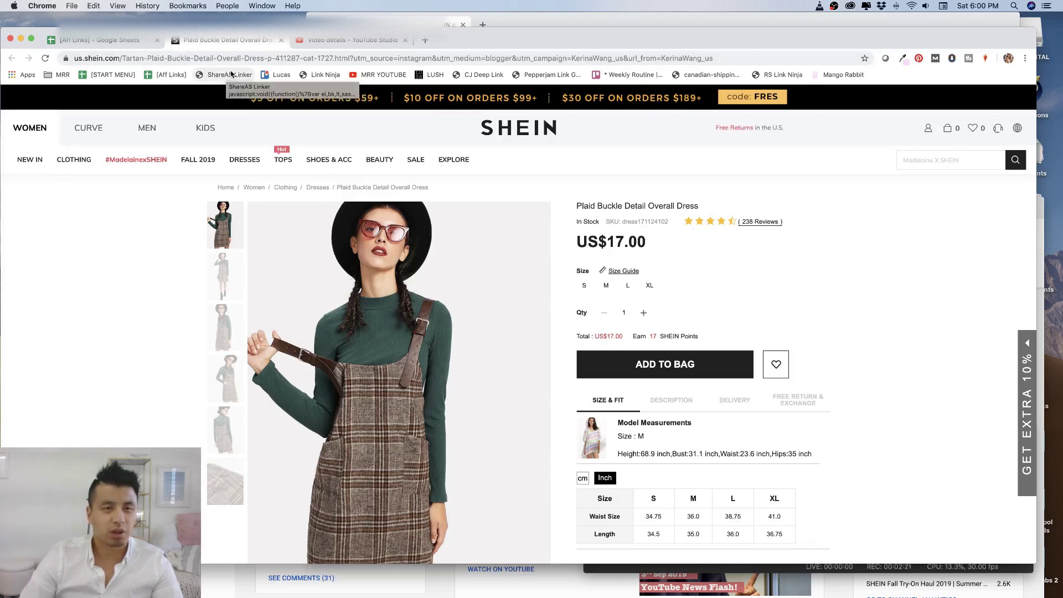
{"action": "left_click", "coordinate": [226, 77]}
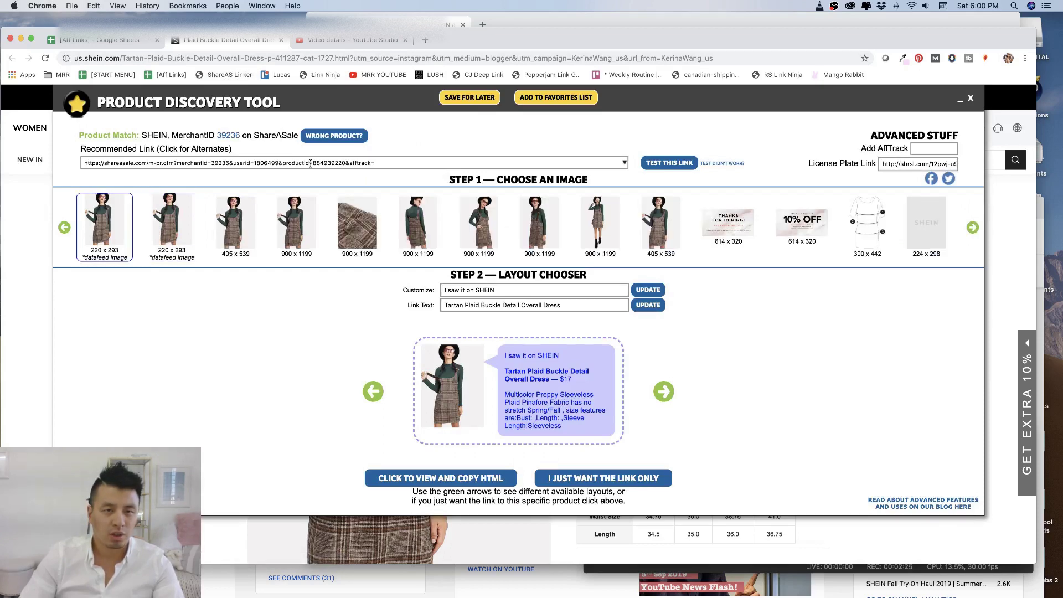
Copy the recommended ShareASale link for the Tartan Plaid Buckle dress and check its product link in a new tab
{"action": "left_click", "coordinate": [310, 164]}
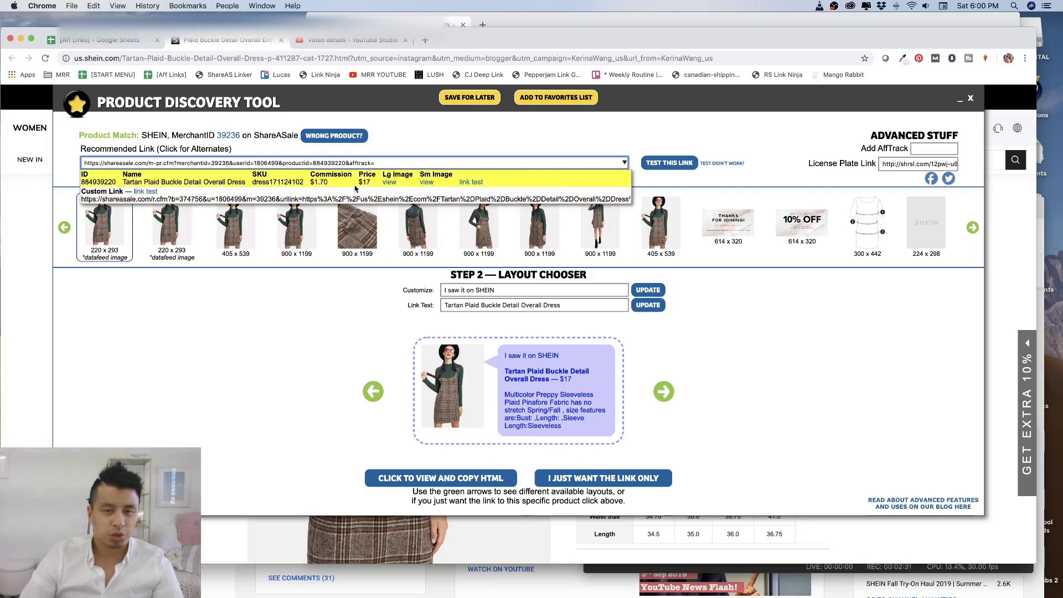
{"action": "left_click", "coordinate": [262, 161]}
{"action": "key", "text": "super+c"}
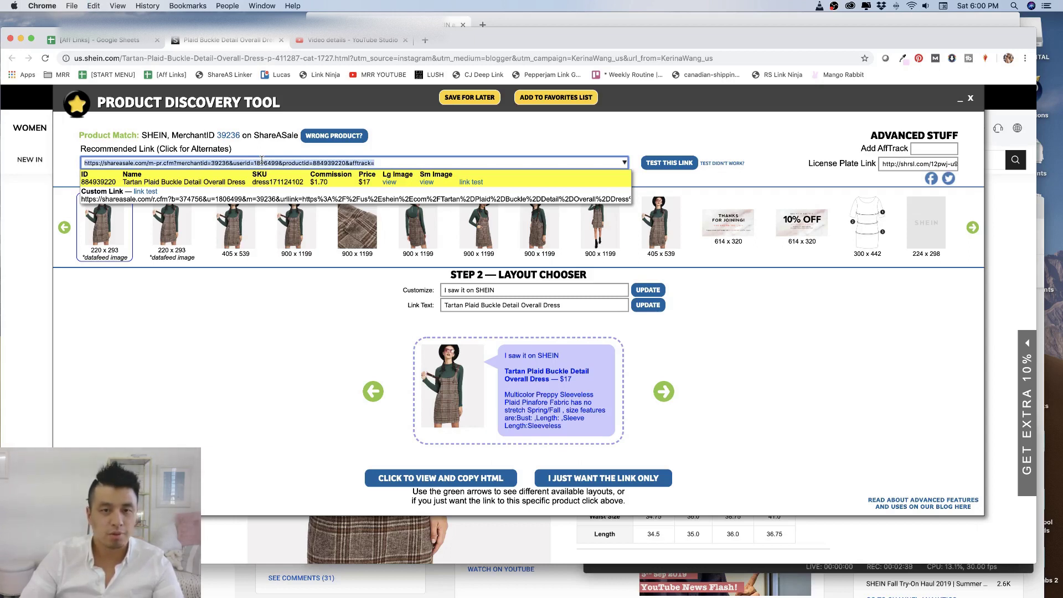
{"action": "left_click", "coordinate": [470, 182]}
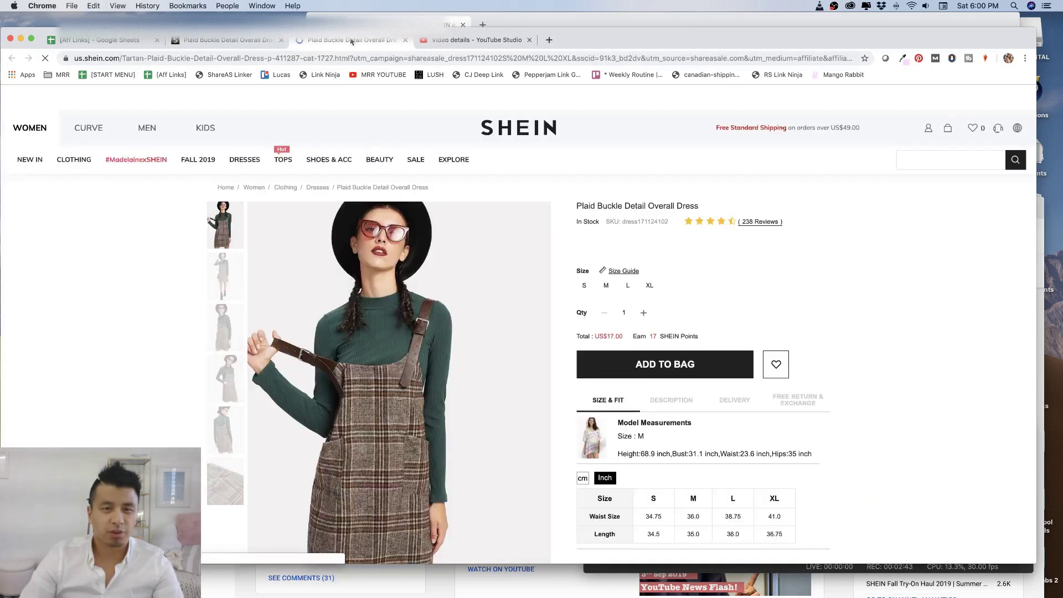
{"action": "left_click", "coordinate": [405, 40]}
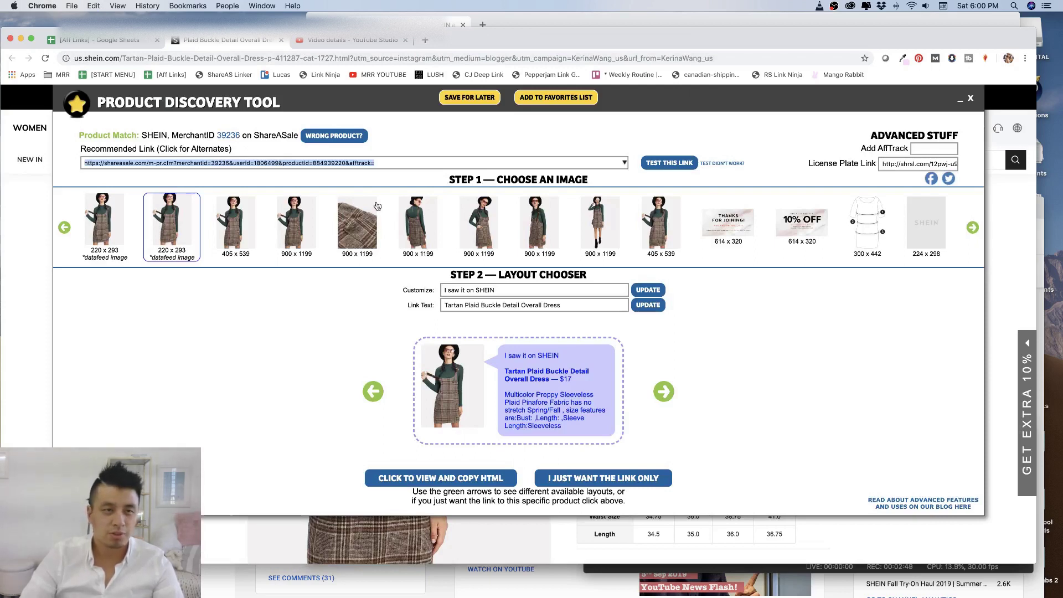
Paste the copied affiliate link into cell F2 of the spreadsheet, under 1. Affiliate URL
{"action": "left_click", "coordinate": [91, 41]}
{"action": "left_click", "coordinate": [370, 247]}
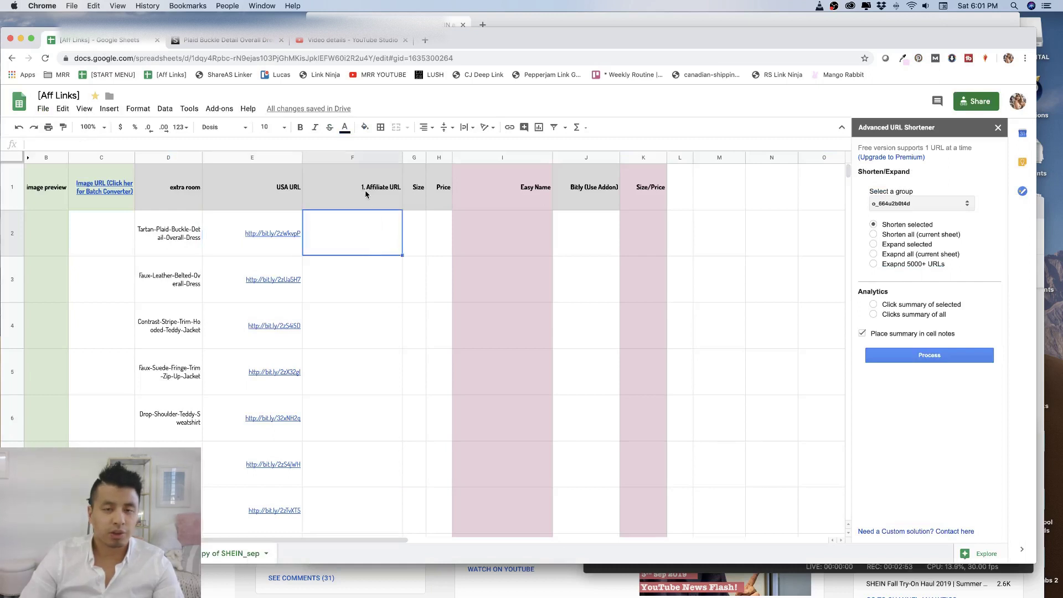
{"action": "key", "text": "super+v"}
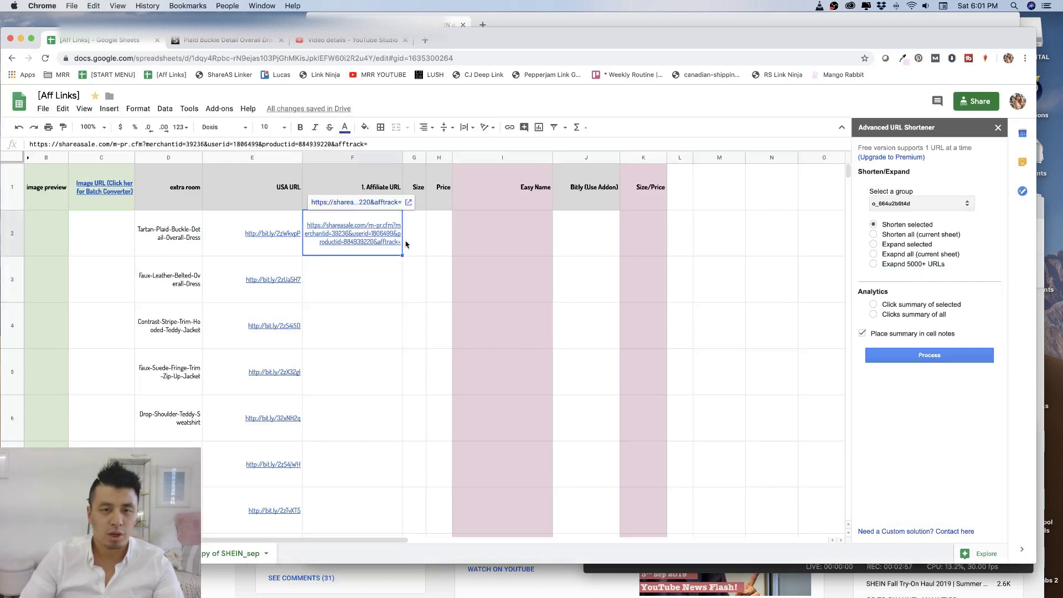
Enter size s in G2 and the dress's price from the ShareASale product match, 17, in H2
{"action": "left_click", "coordinate": [423, 243]}
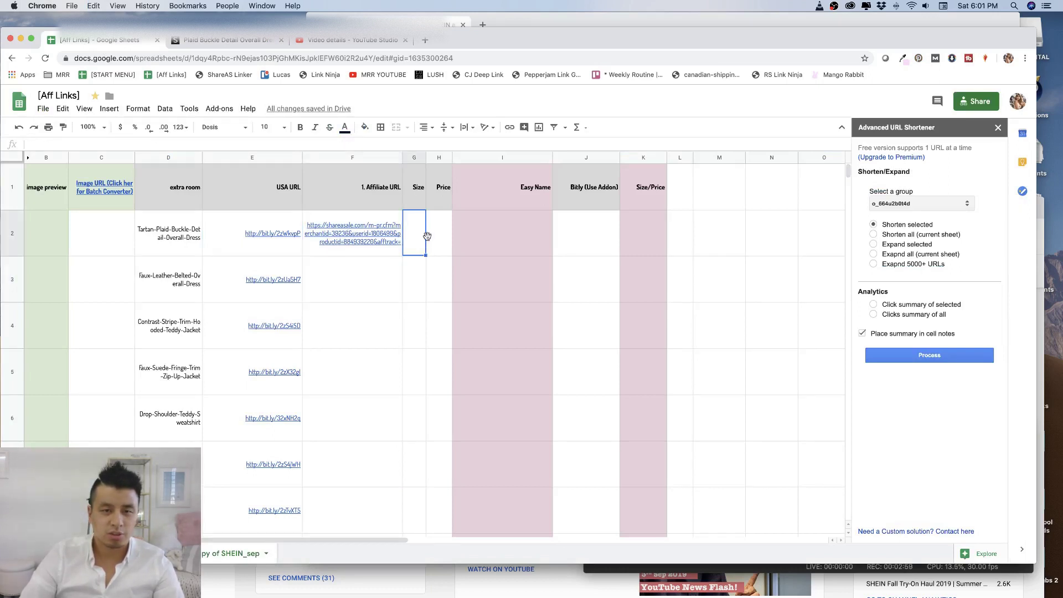
{"action": "type", "text": "s"}
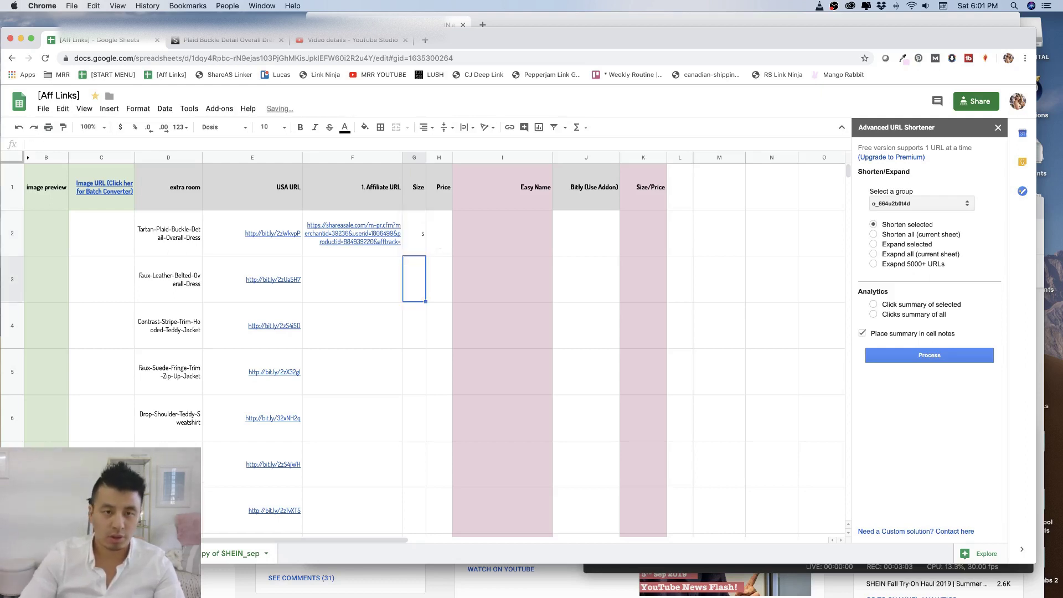
{"action": "key", "text": "Tab"}
{"action": "left_click", "coordinate": [207, 43]}
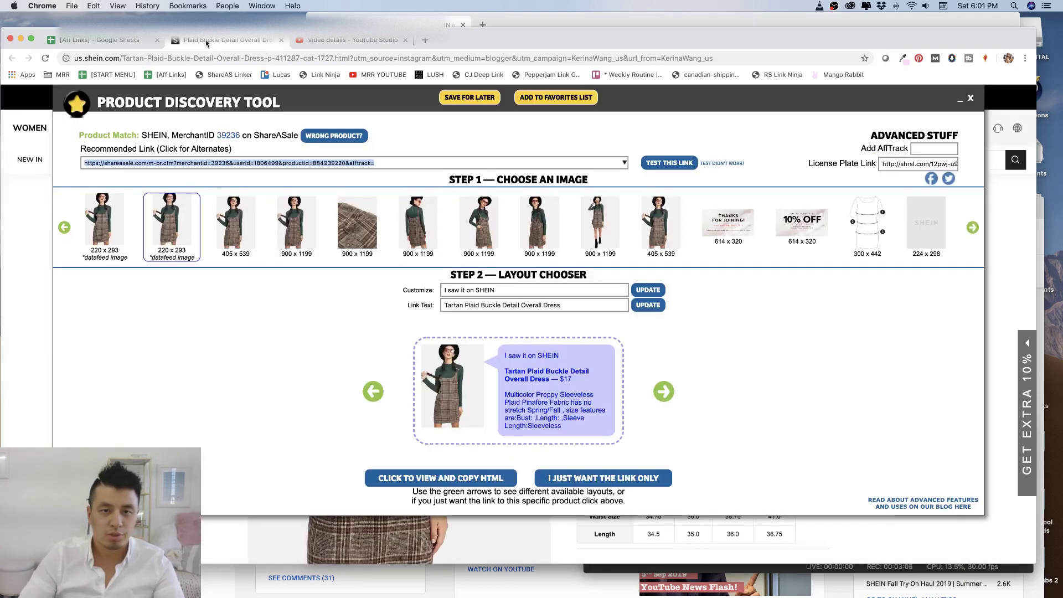
{"action": "left_click", "coordinate": [410, 162]}
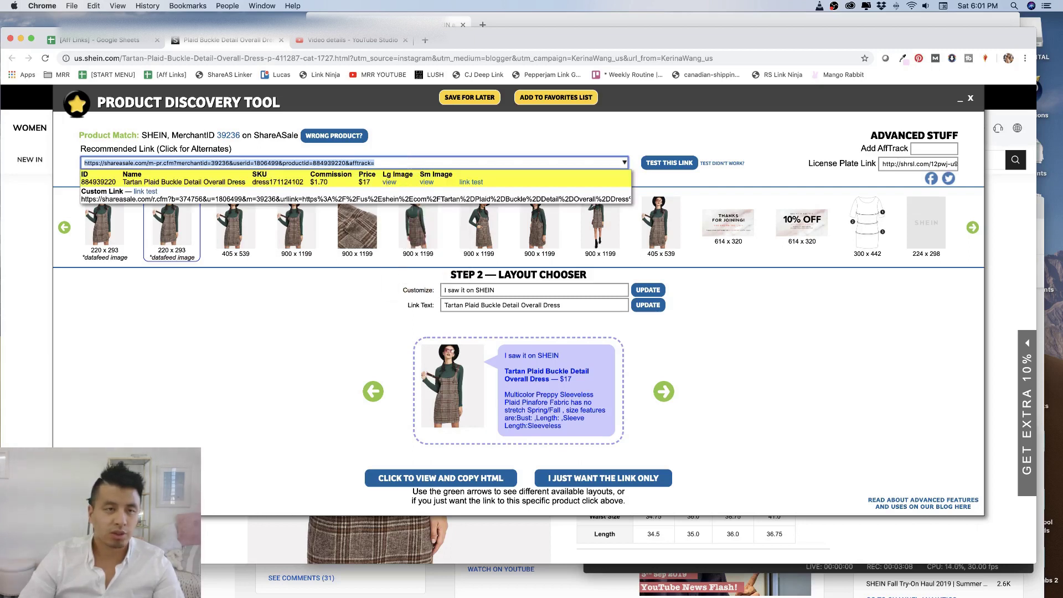
{"action": "left_click", "coordinate": [100, 40]}
{"action": "type", "text": "1"}
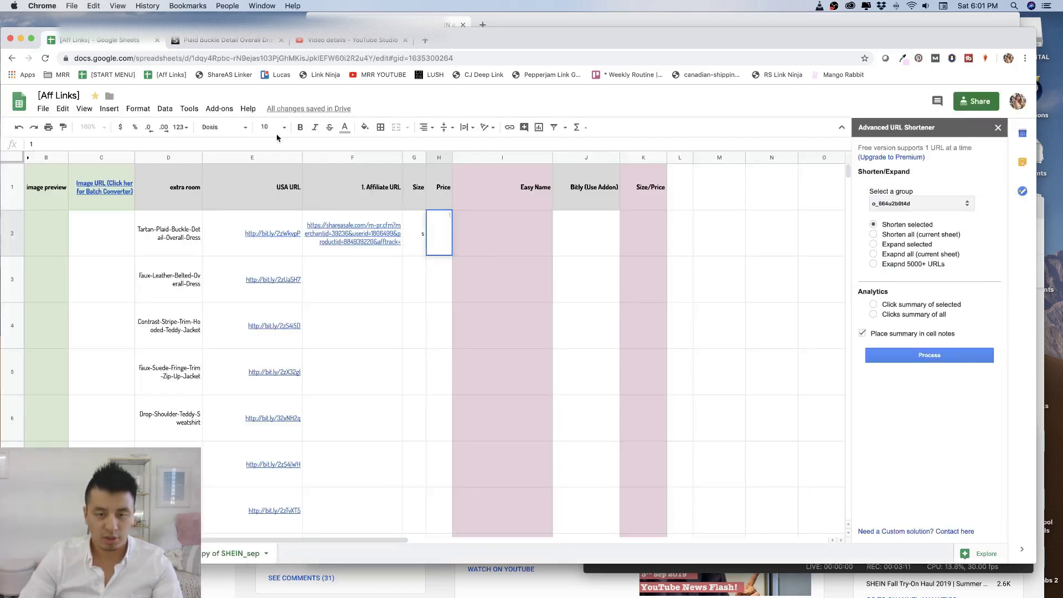
{"action": "type", "text": "7"}
{"action": "left_click", "coordinate": [417, 291]}
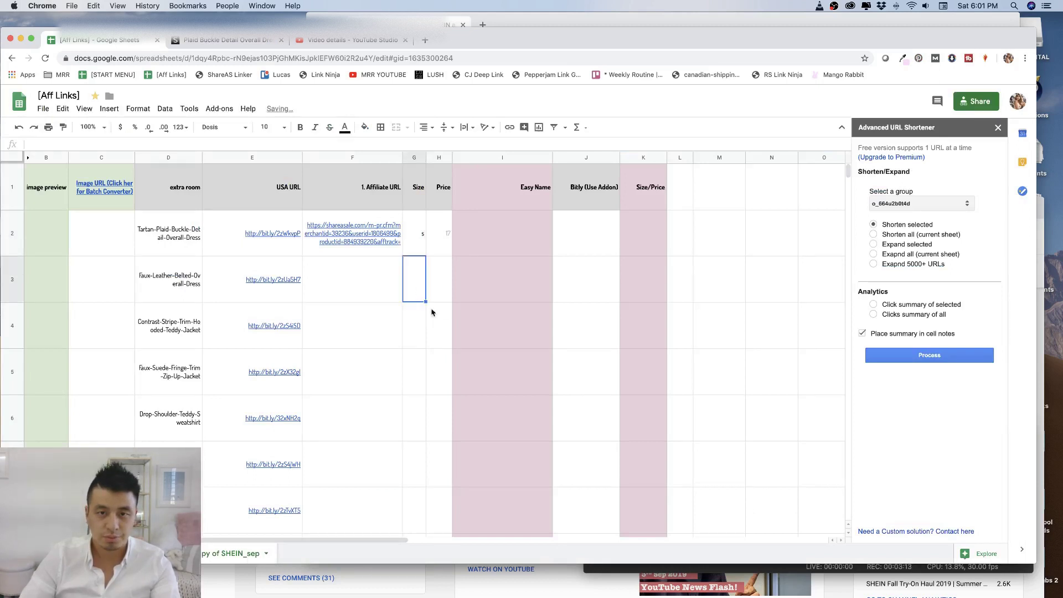
{"action": "left_click", "coordinate": [451, 244]}
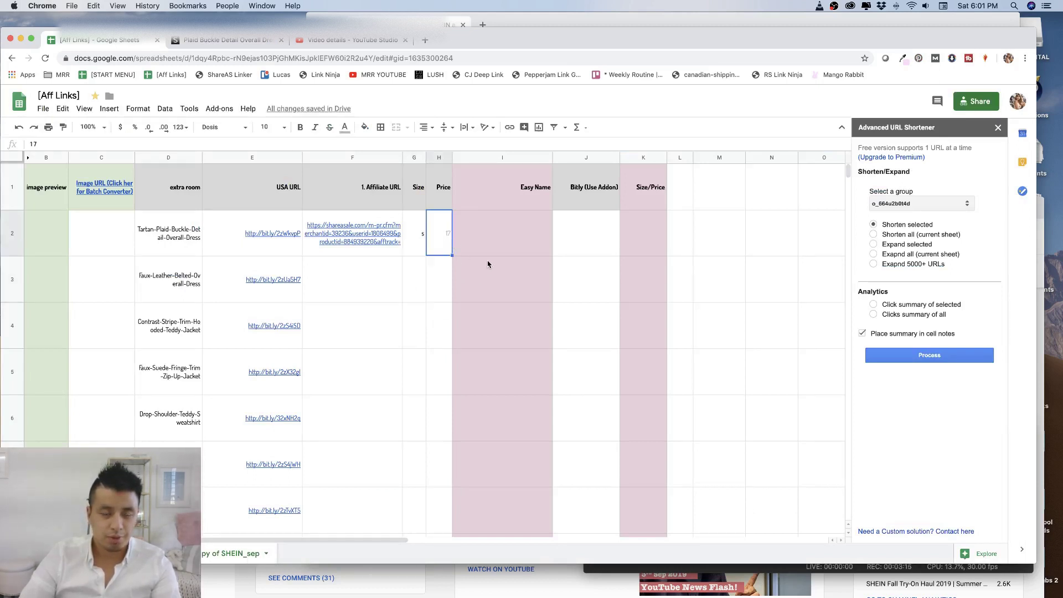
Review the pasted item list and the image, link, size and price columns for the first dress
{"action": "mouse_move", "coordinate": [324, 249]}
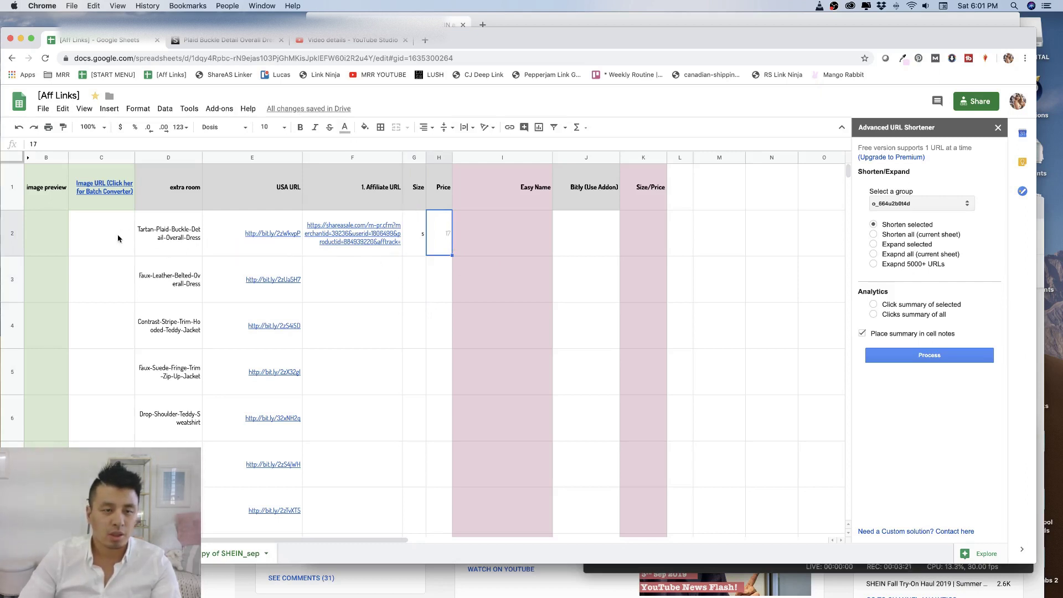
{"action": "left_click", "coordinate": [181, 237]}
{"action": "scroll", "coordinate": [159, 259], "scroll_direction": "down", "scroll_amount": 7}
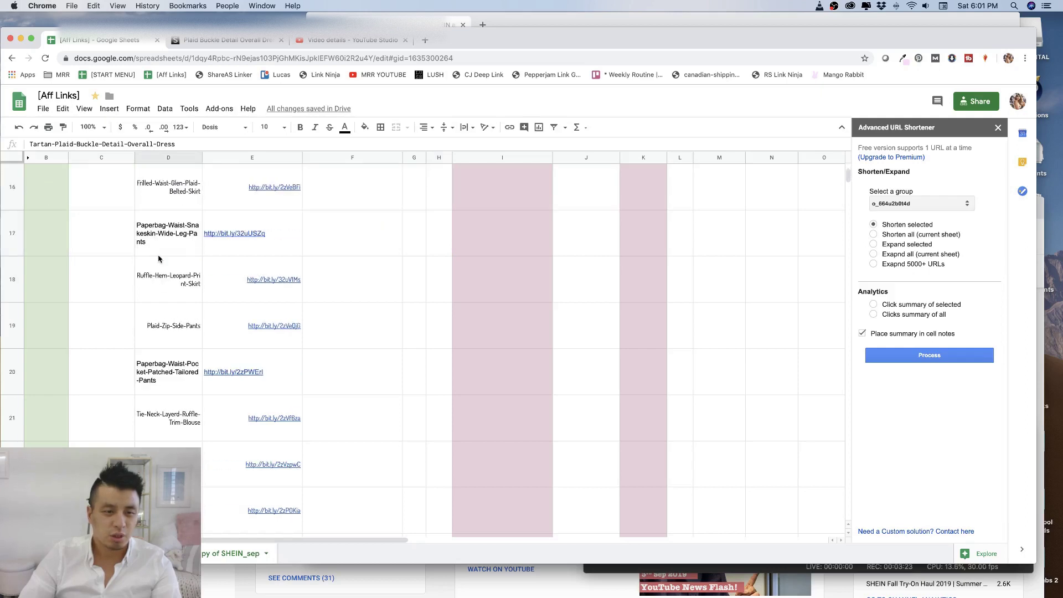
{"action": "scroll", "coordinate": [159, 258], "scroll_direction": "up", "scroll_amount": 10}
{"action": "scroll", "coordinate": [159, 259], "scroll_direction": "down", "scroll_amount": 8}
{"action": "scroll", "coordinate": [159, 259], "scroll_direction": "up", "scroll_amount": 9}
{"action": "scroll", "coordinate": [159, 259], "scroll_direction": "right", "scroll_amount": 2}
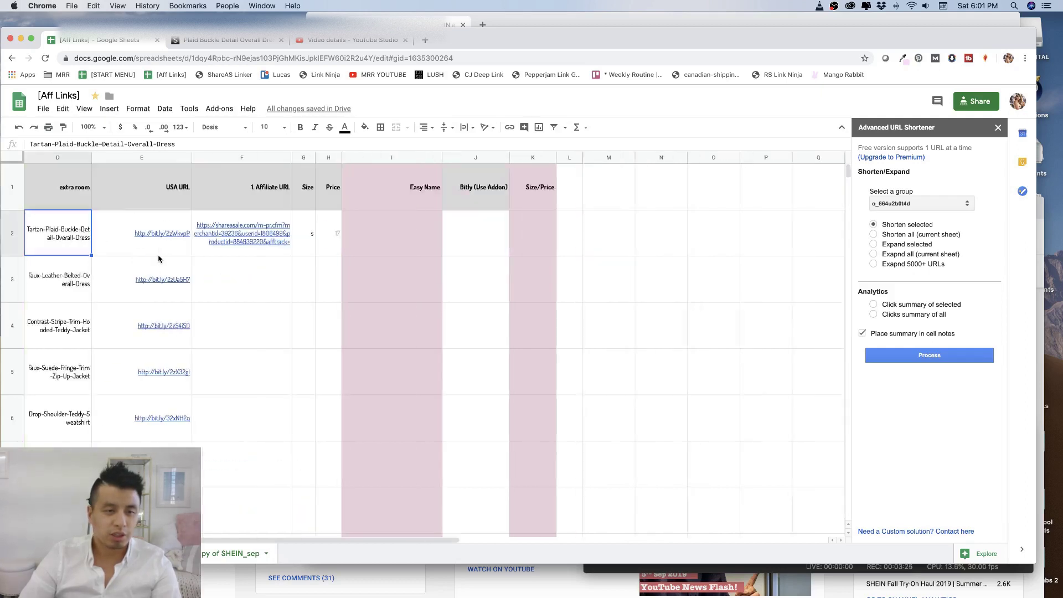
{"action": "scroll", "coordinate": [159, 258], "scroll_direction": "left", "scroll_amount": 2}
{"action": "left_click", "coordinate": [28, 242]}
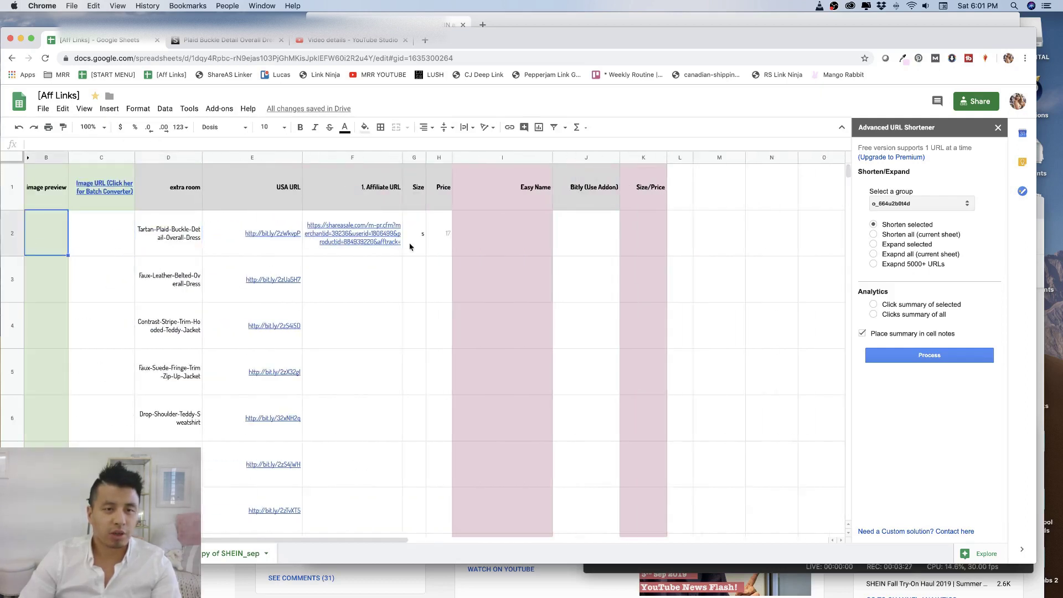
{"action": "left_click", "coordinate": [386, 241]}
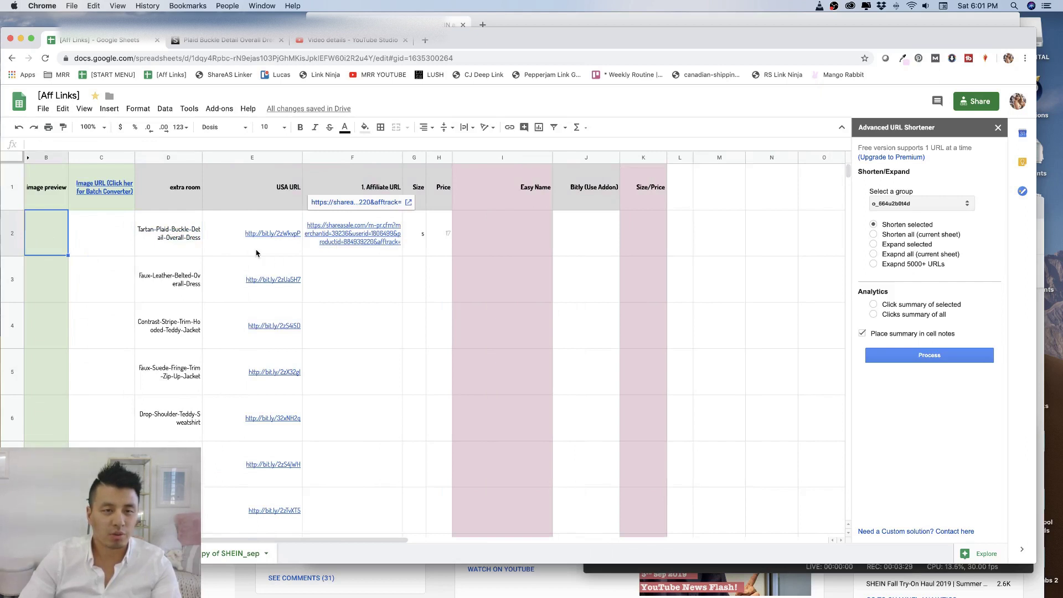
{"action": "left_click", "coordinate": [77, 245]}
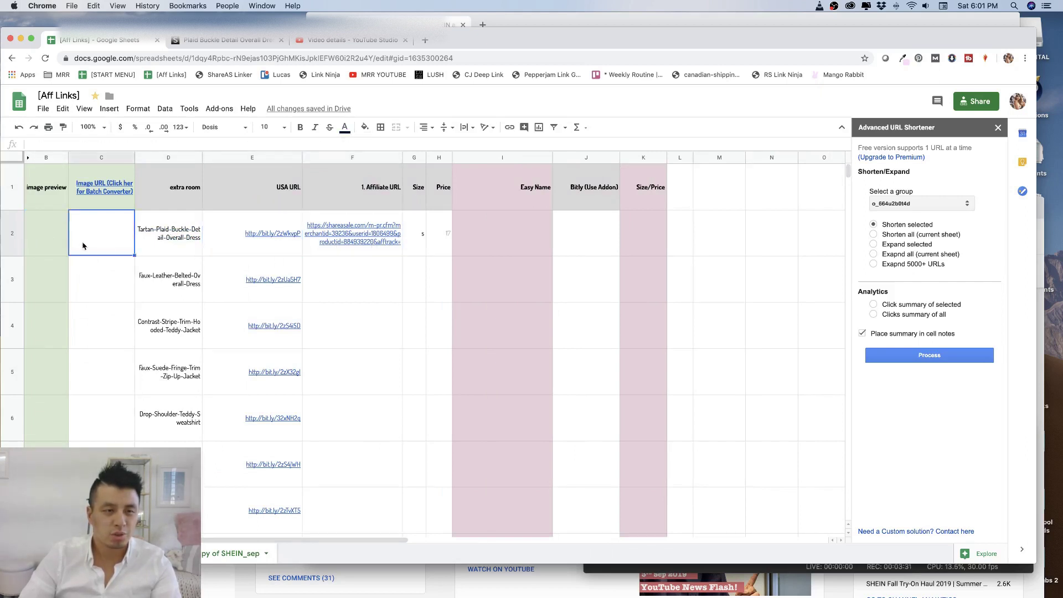
{"action": "mouse_move", "coordinate": [247, 239]}
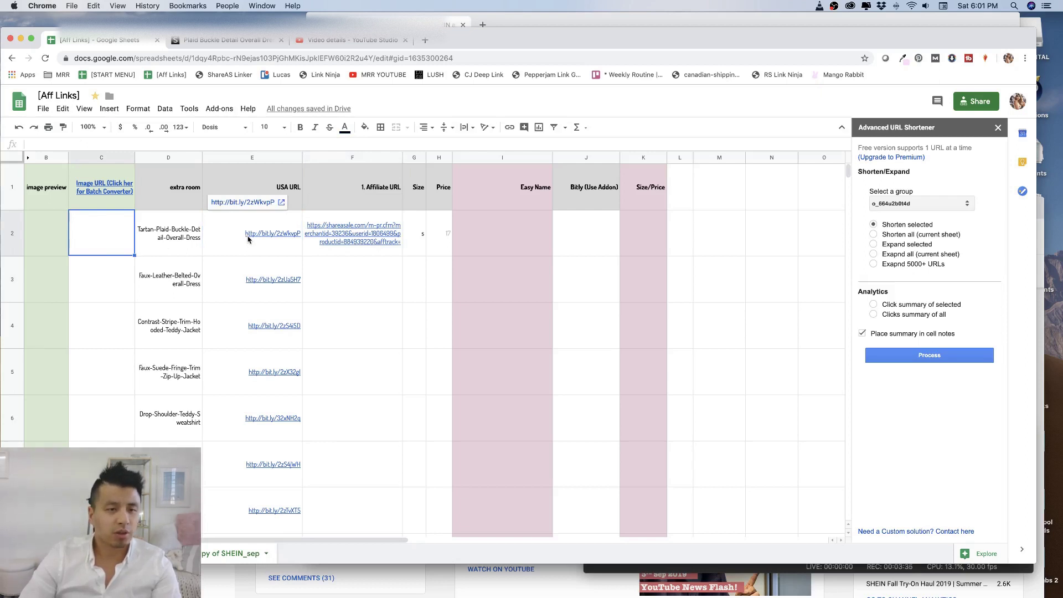
{"action": "mouse_move", "coordinate": [218, 330]}
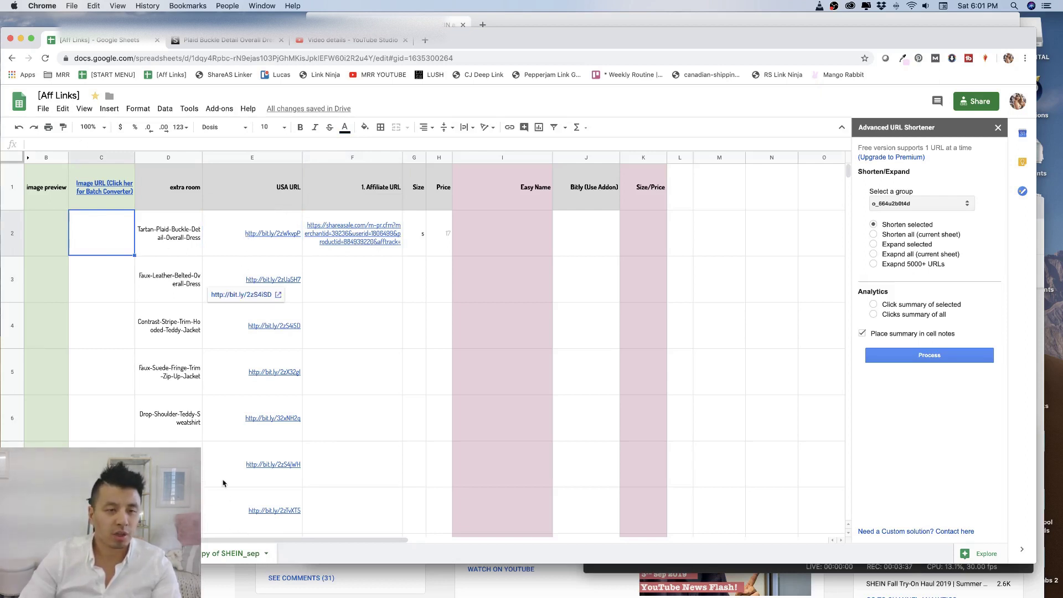
{"action": "left_click", "coordinate": [386, 228]}
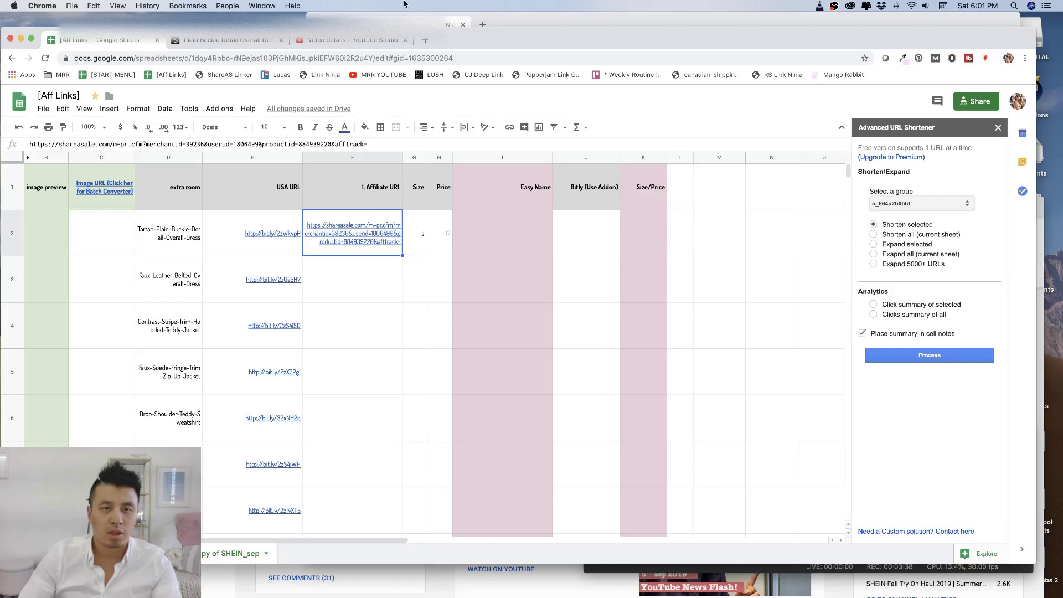
Copy the image address of the dress's third picture, sized 405 x 539, in the Product Discovery Tool
{"action": "left_click", "coordinate": [185, 40]}
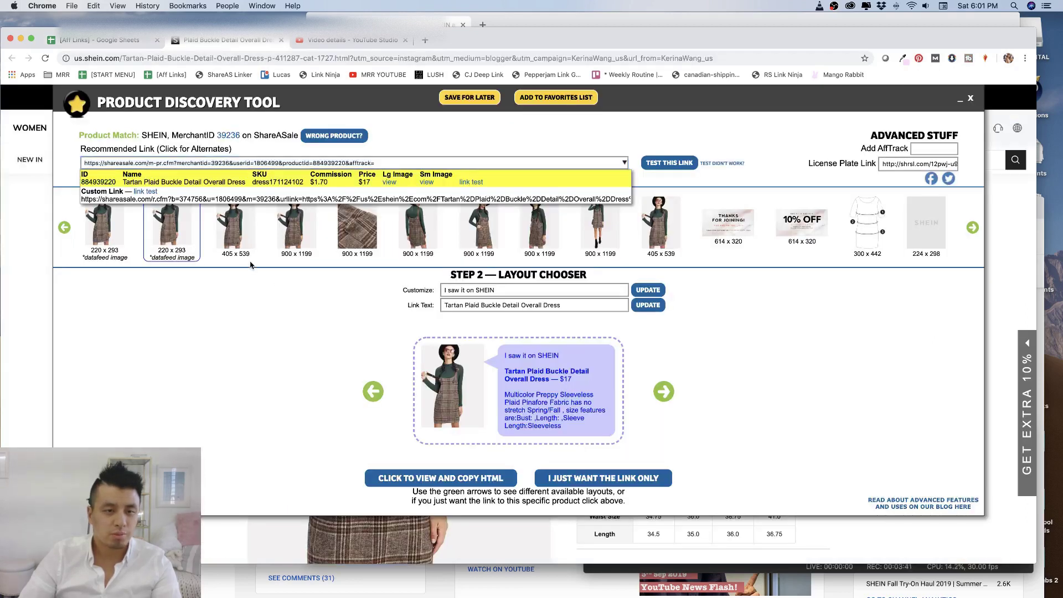
{"action": "right_click", "coordinate": [237, 234]}
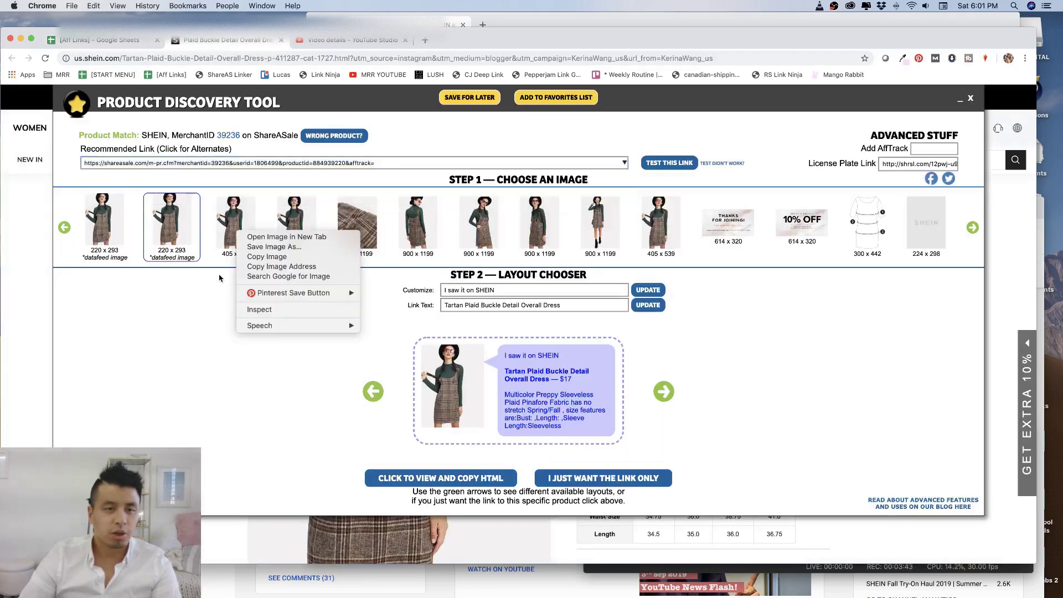
{"action": "left_click", "coordinate": [236, 230]}
{"action": "right_click", "coordinate": [235, 226]}
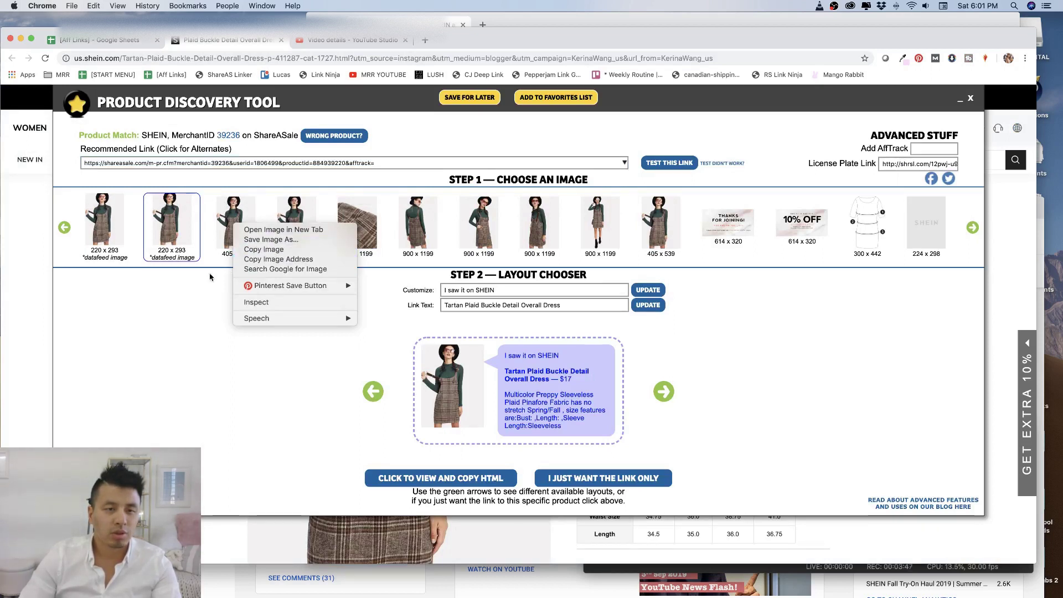
{"action": "left_click", "coordinate": [232, 238]}
{"action": "left_click", "coordinate": [232, 238]}
{"action": "right_click", "coordinate": [235, 226]}
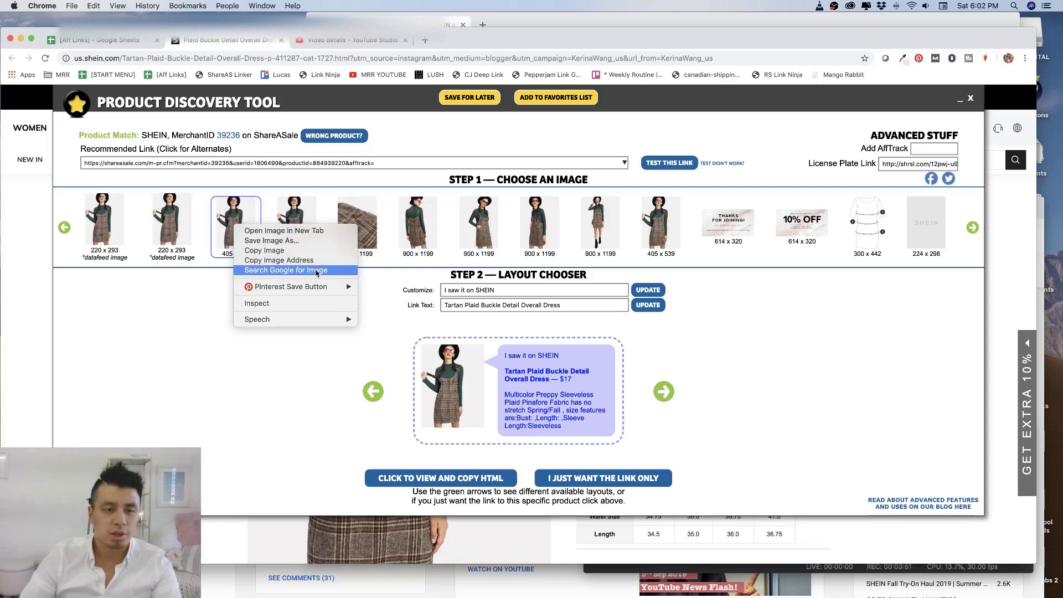
{"action": "left_click", "coordinate": [221, 244]}
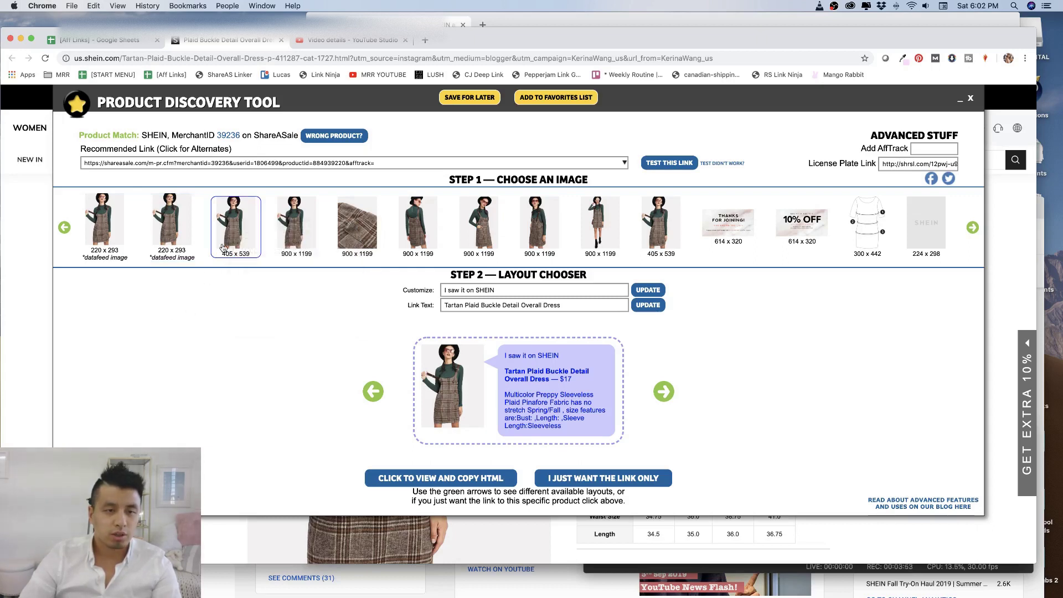
{"action": "right_click", "coordinate": [235, 238]}
{"action": "left_click", "coordinate": [205, 295]}
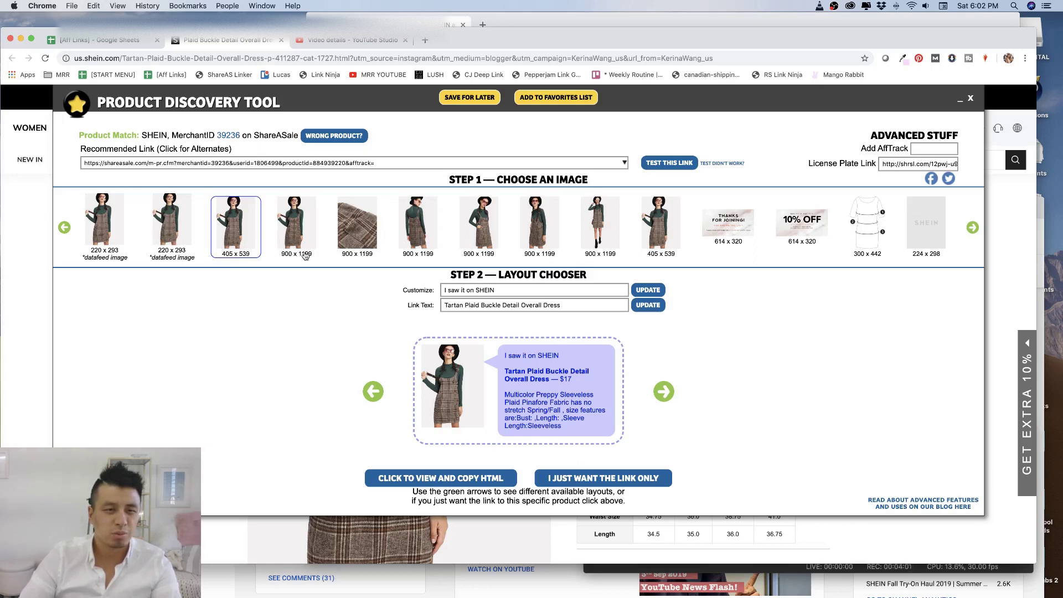
{"action": "right_click", "coordinate": [241, 235]}
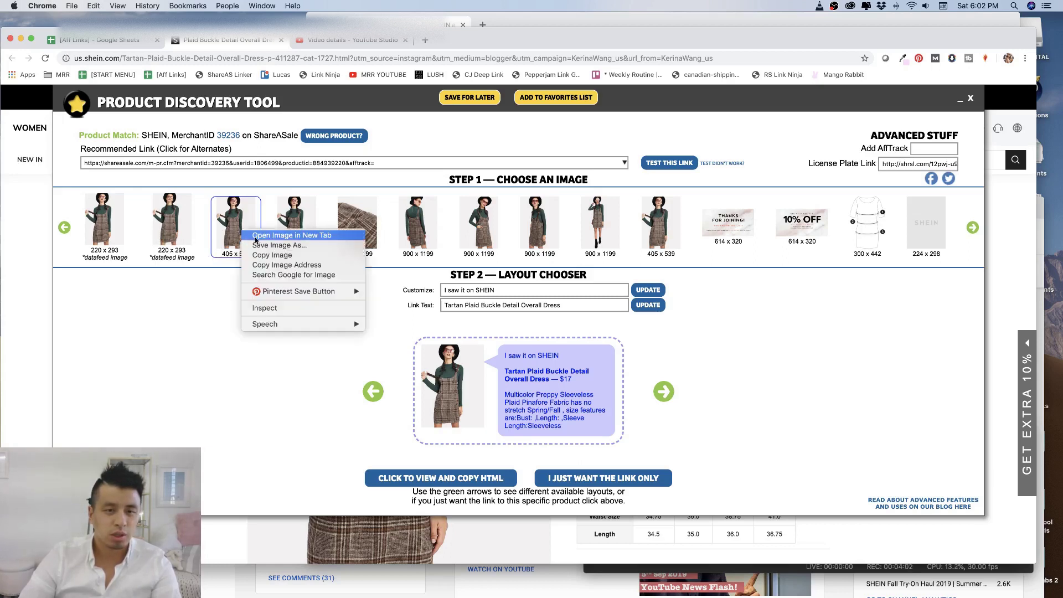
{"action": "left_click", "coordinate": [270, 266]}
Paste the copied image address into cell C2 of the spreadsheet, under the Image URL heading
{"action": "left_click", "coordinate": [100, 39]}
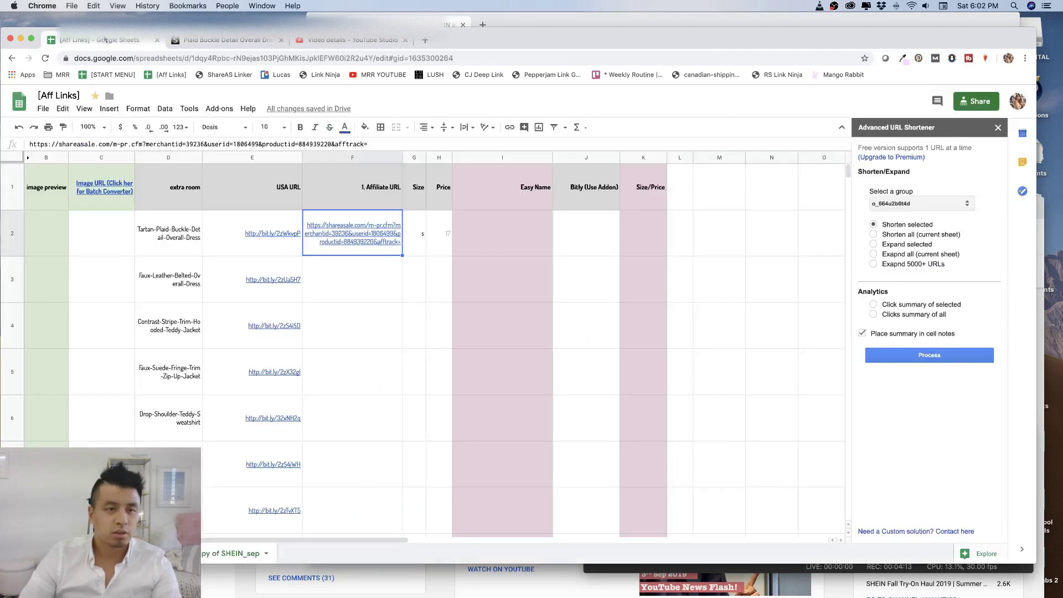
{"action": "right_click", "coordinate": [100, 241]}
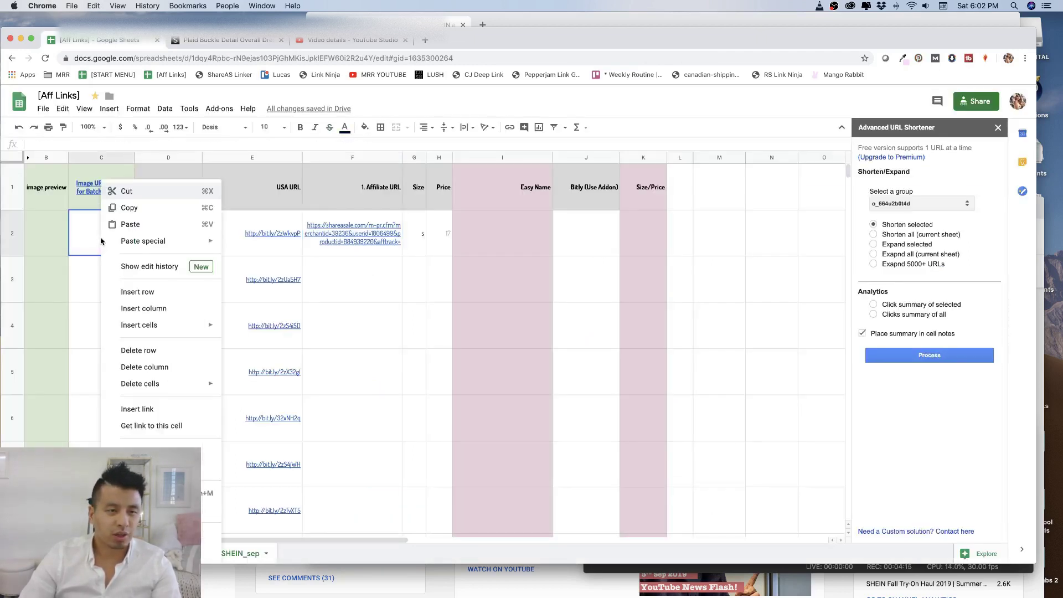
{"action": "left_click", "coordinate": [73, 238]}
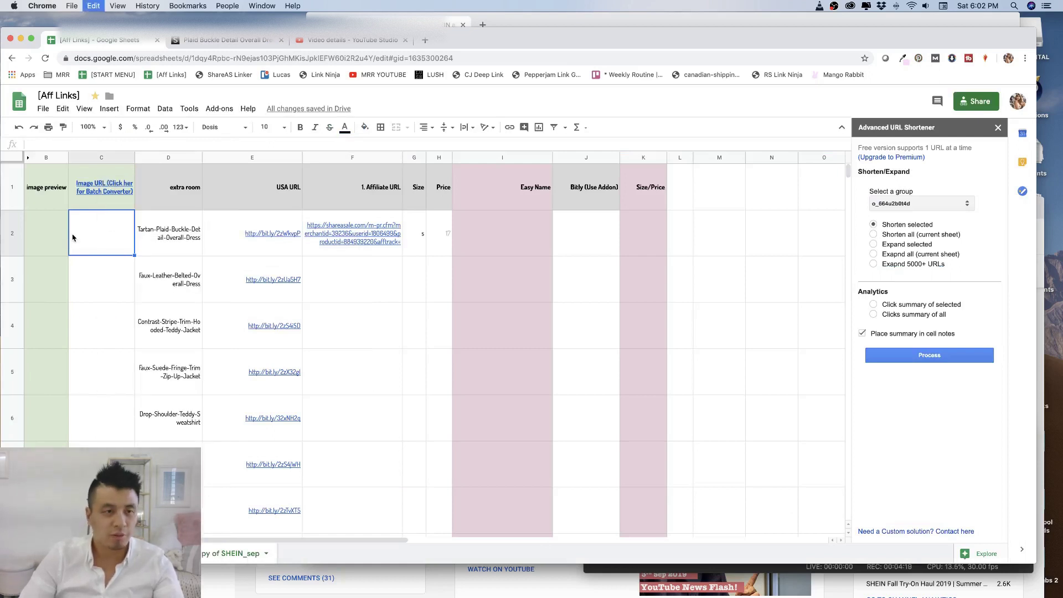
{"action": "key", "text": "super+v"}
{"action": "left_click", "coordinate": [115, 299]}
Open the image link in cell C2 to check the dress picture
{"action": "left_click", "coordinate": [51, 234]}
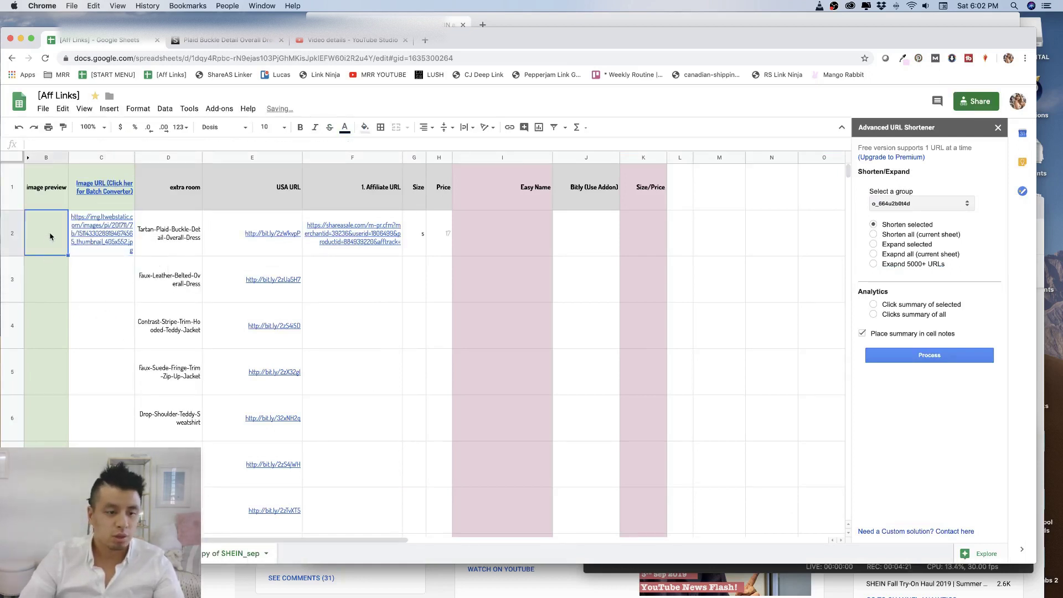
{"action": "left_click", "coordinate": [99, 236]}
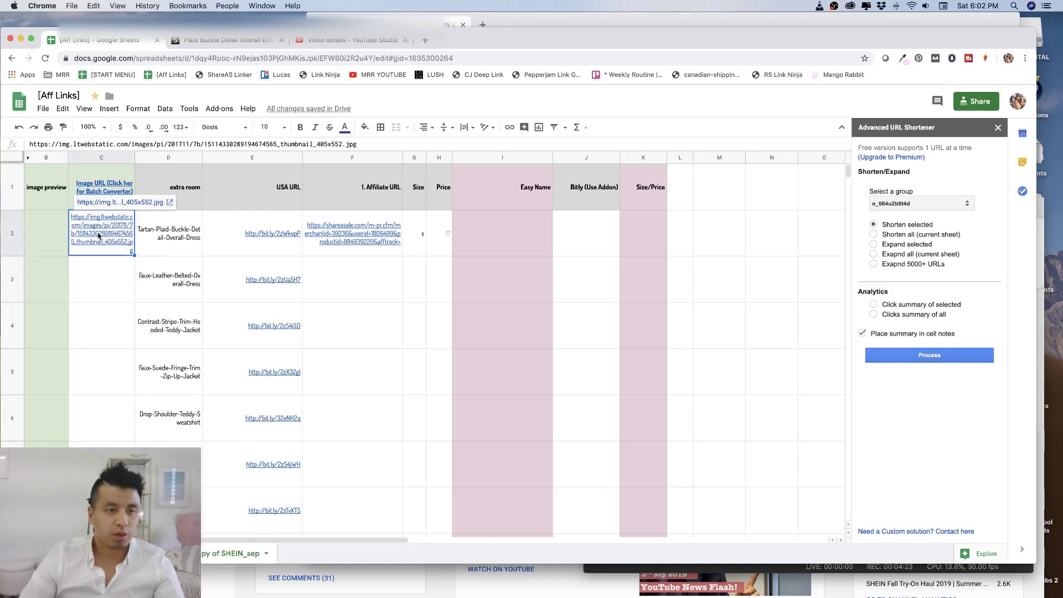
{"action": "left_click", "coordinate": [145, 203]}
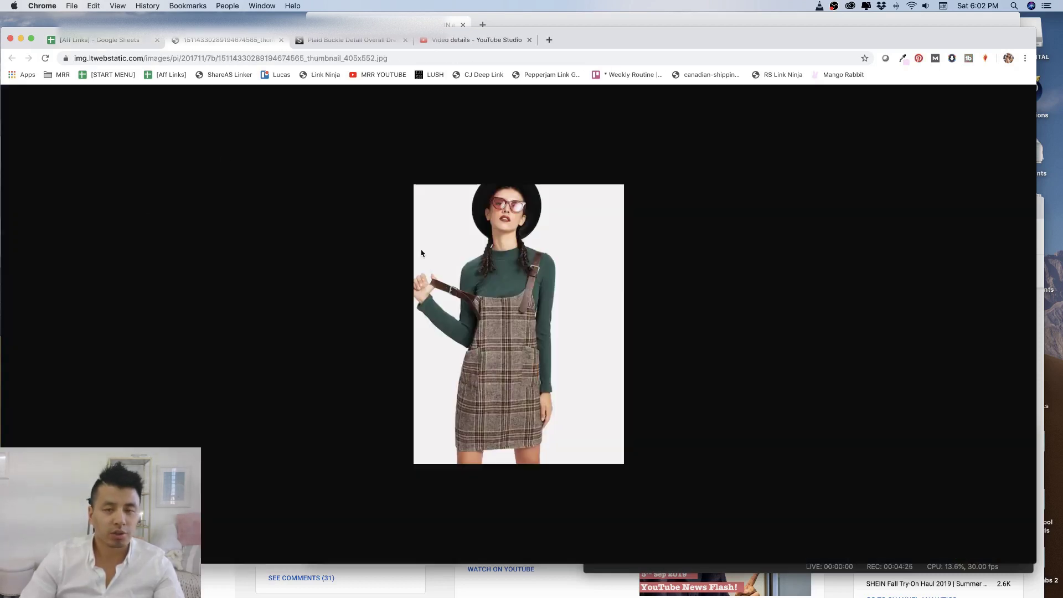
Close the opened dress picture and enter the formula =image(C2) in cell B2 under the image preview heading
{"action": "left_click", "coordinate": [281, 39]}
{"action": "left_click", "coordinate": [60, 235]}
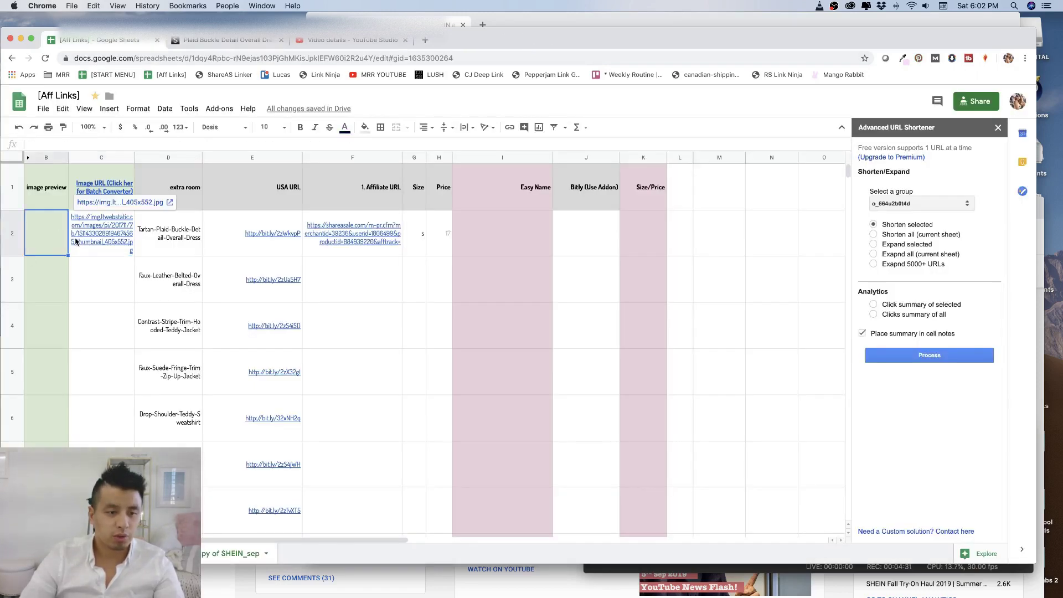
{"action": "type", "text": "="}
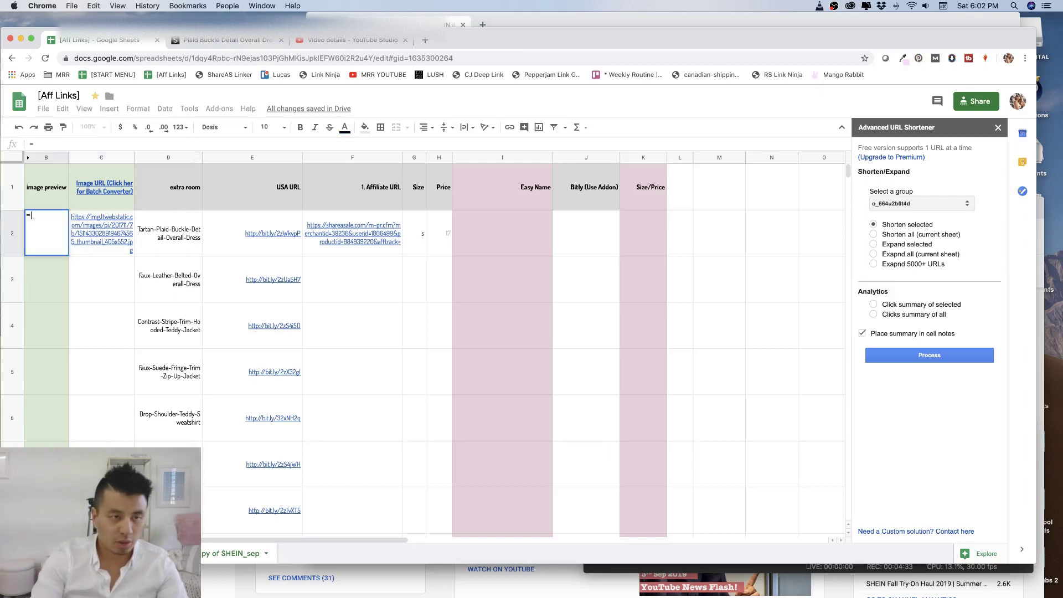
{"action": "type", "text": "image"}
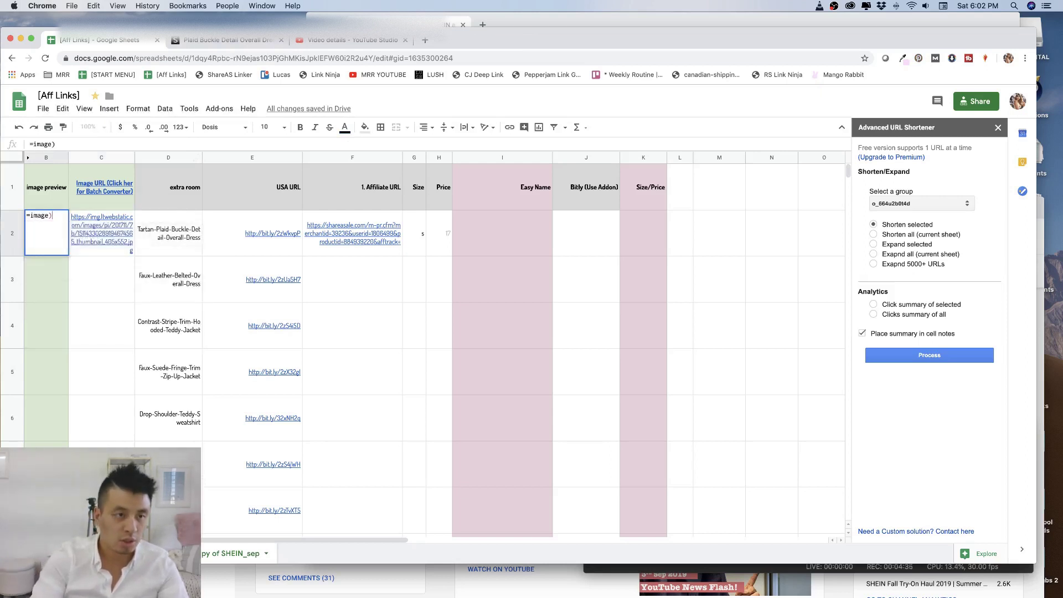
{"action": "type", "text": "("}
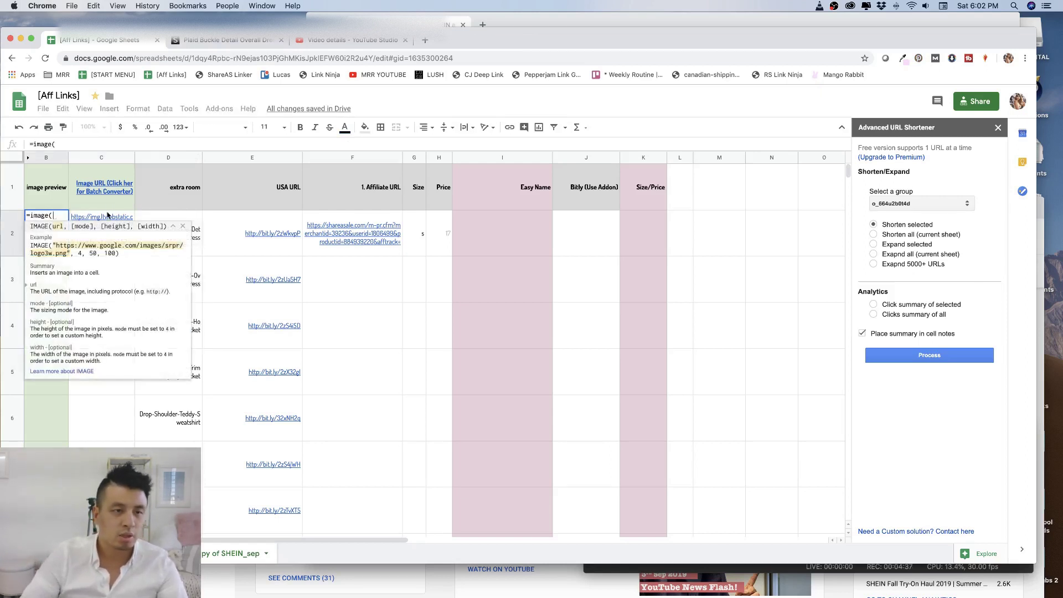
{"action": "left_click", "coordinate": [107, 215]}
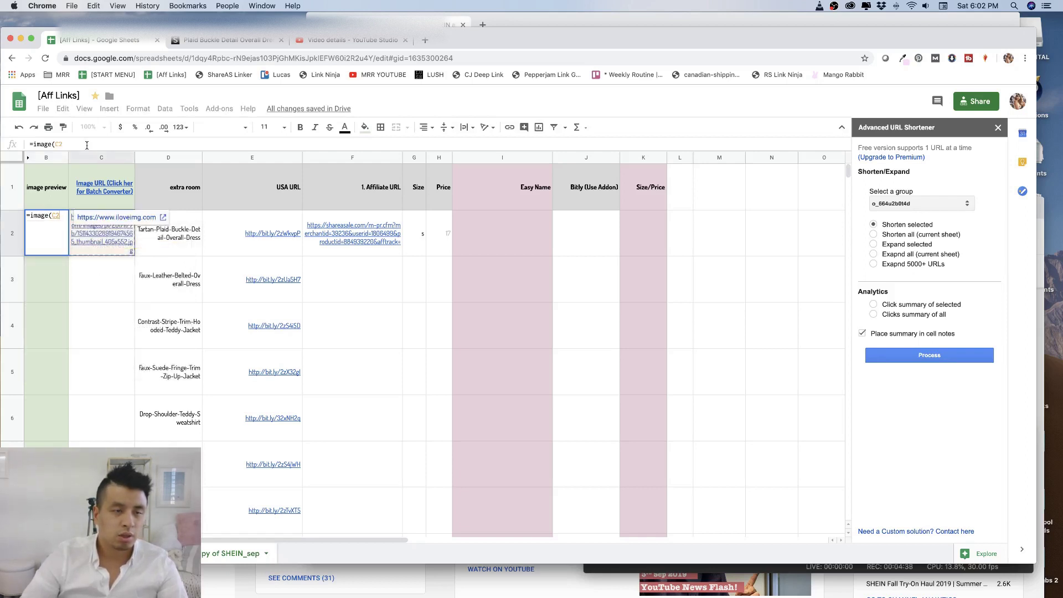
{"action": "type", "text": ")"}
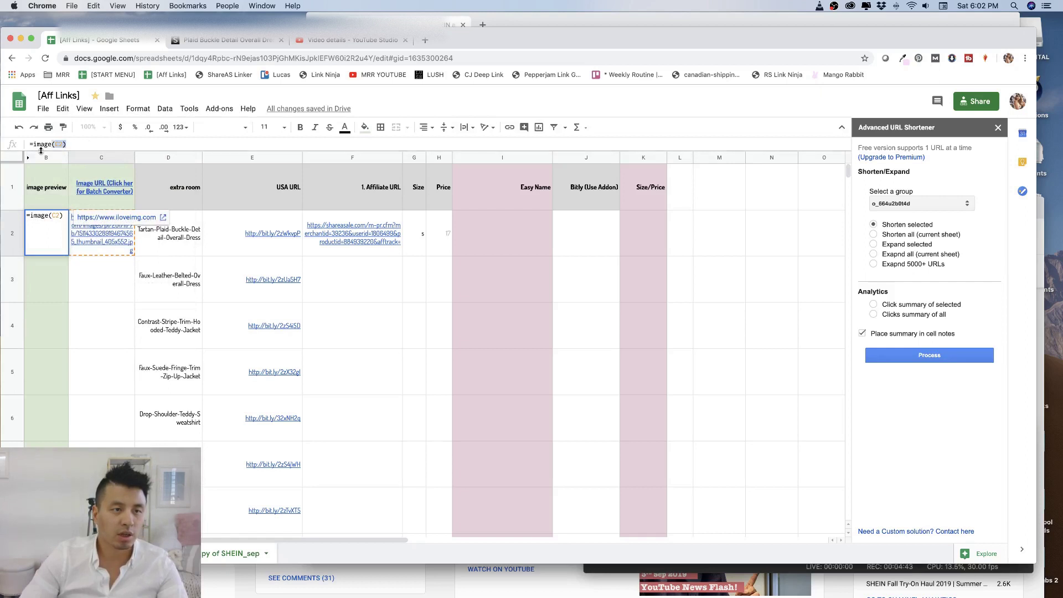
{"action": "left_click_drag", "start_coordinate": [66, 144], "coordinate": [34, 144]}
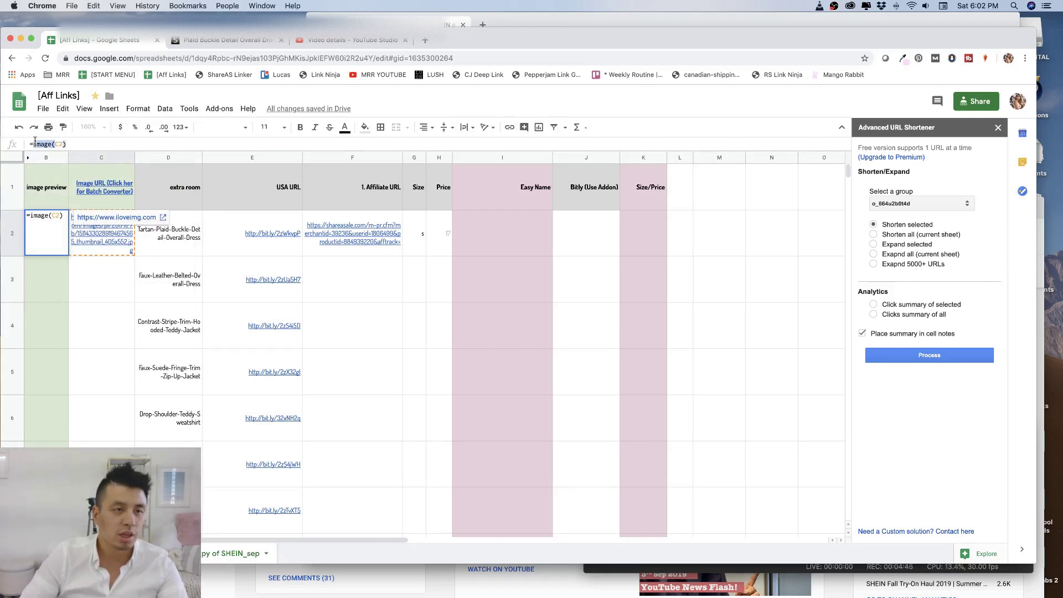
{"action": "double_click", "coordinate": [34, 144]}
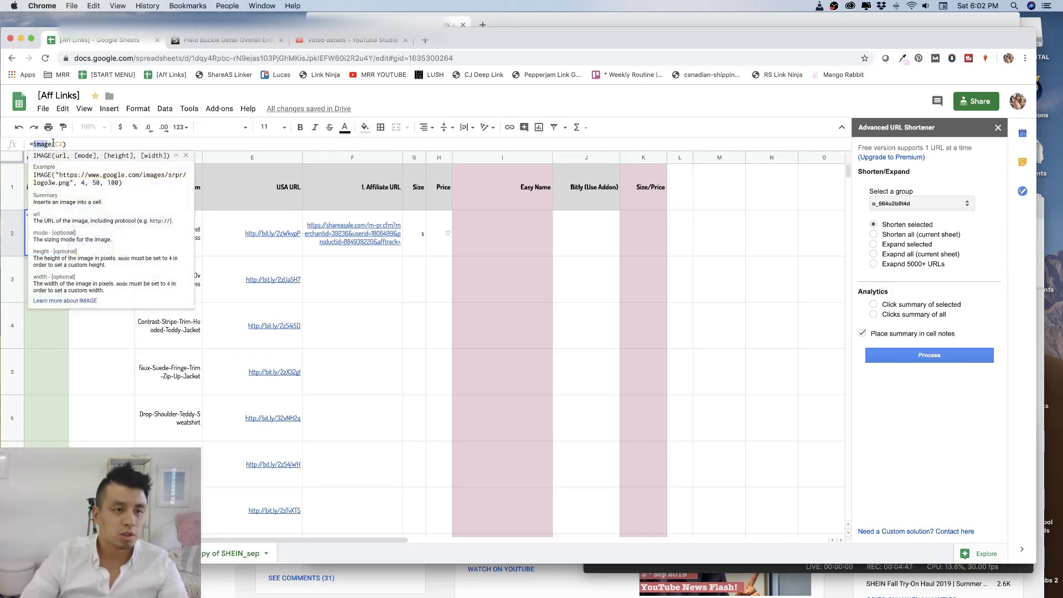
{"action": "left_click_drag", "start_coordinate": [53, 143], "coordinate": [75, 143]}
{"action": "left_click", "coordinate": [87, 142]}
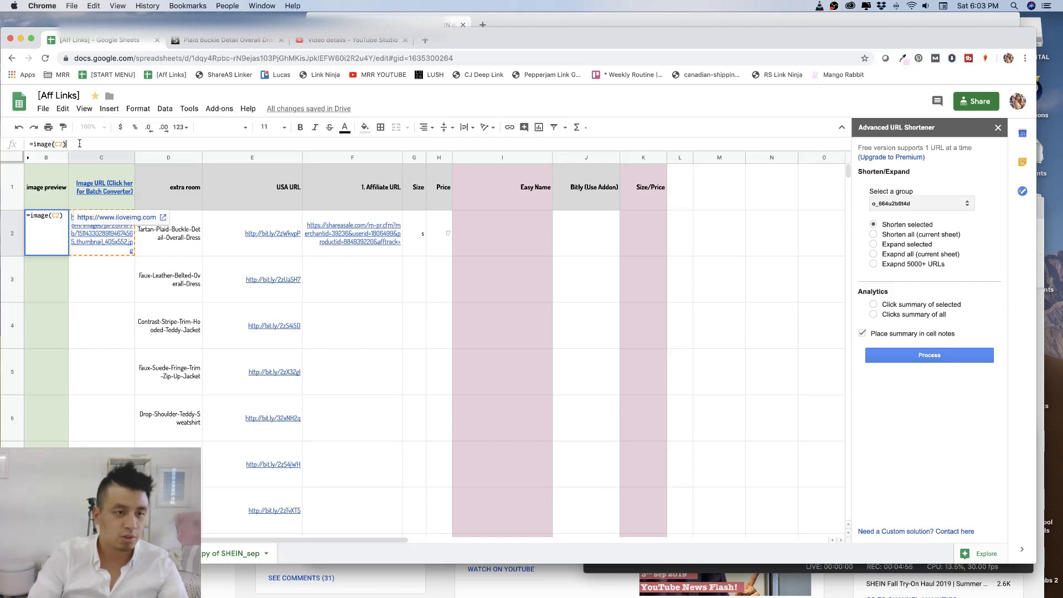
{"action": "key", "text": "Return"}
{"action": "left_click", "coordinate": [60, 234]}
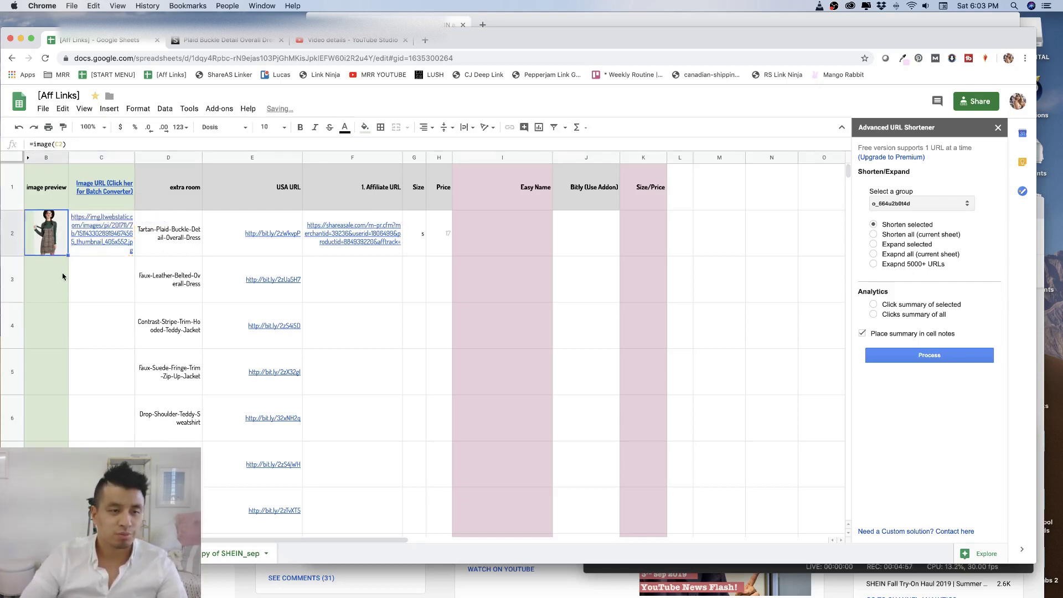
{"action": "key", "text": "Right"}
{"action": "left_click", "coordinate": [57, 244]}
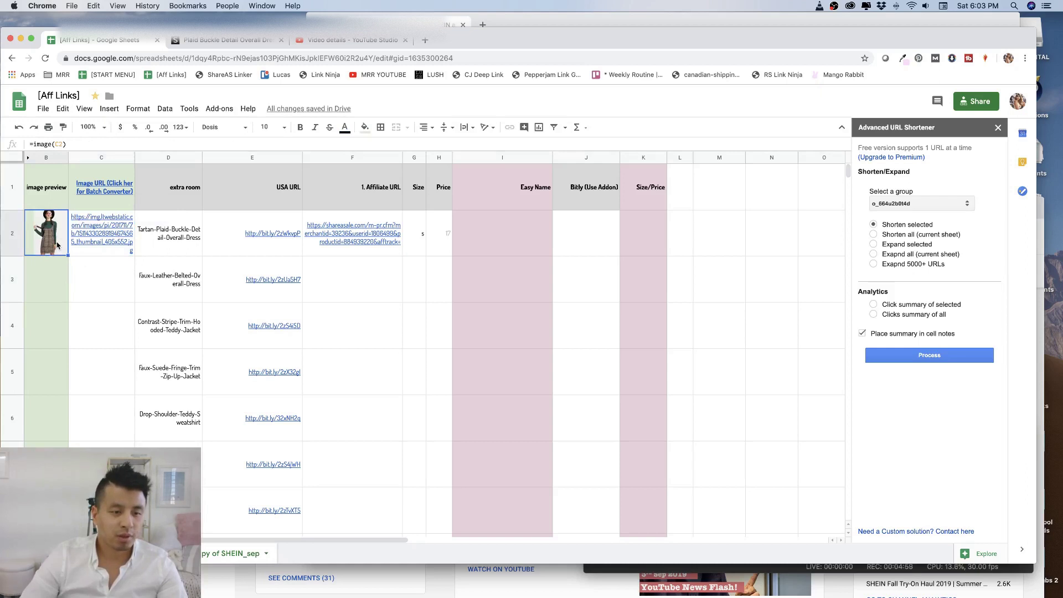
Examine the image previews and their formulas for the first four products in the completed SHEIN_sep sheet
{"action": "left_click", "coordinate": [142, 554]}
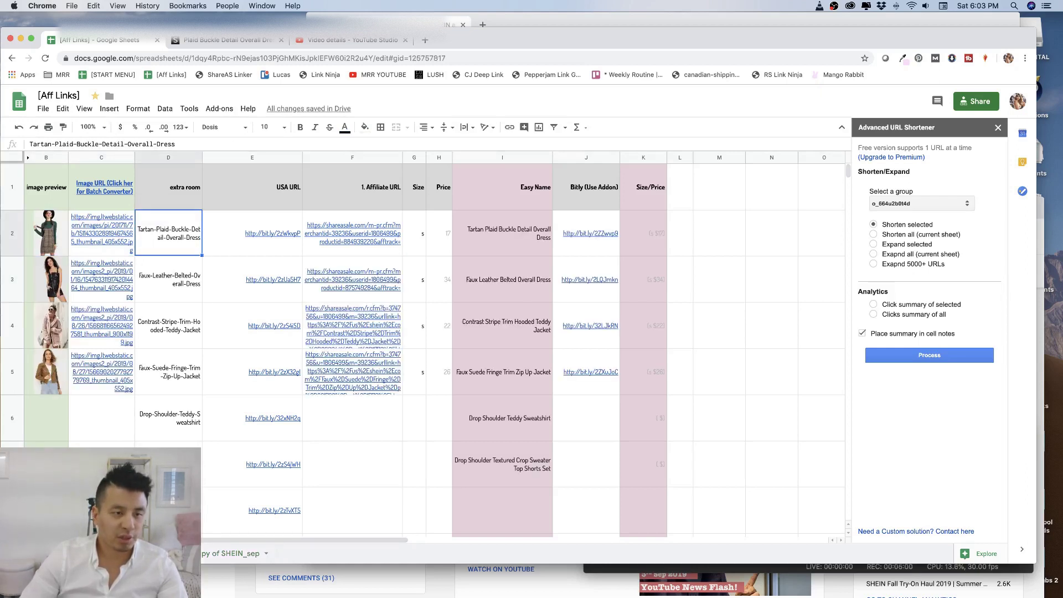
{"action": "left_click", "coordinate": [52, 237]}
{"action": "left_click", "coordinate": [50, 274]}
{"action": "left_click", "coordinate": [57, 328]}
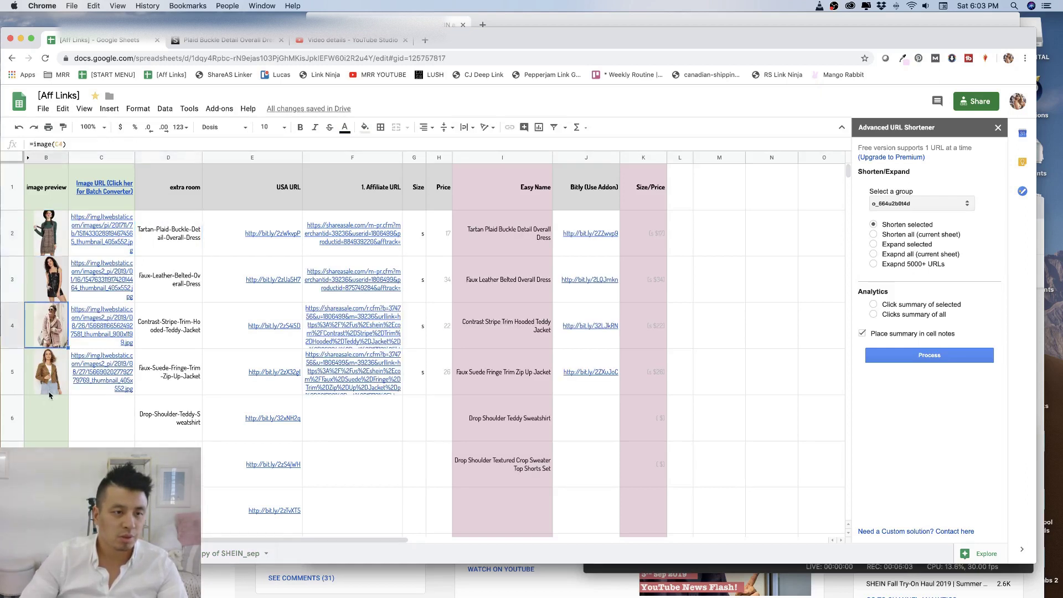
{"action": "left_click", "coordinate": [52, 381]}
{"action": "left_click", "coordinate": [51, 277]}
{"action": "left_click", "coordinate": [48, 231]}
{"action": "left_click", "coordinate": [48, 284]}
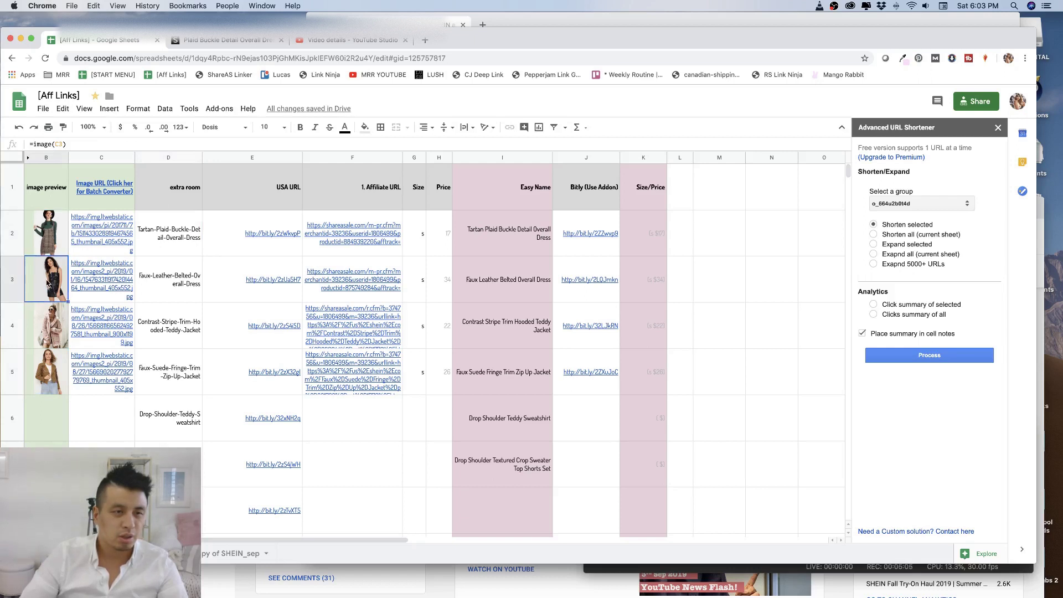
{"action": "key", "text": "Down"}
{"action": "key", "text": "Down"}
{"action": "key", "text": "Down"}
{"action": "key", "text": "Down"}
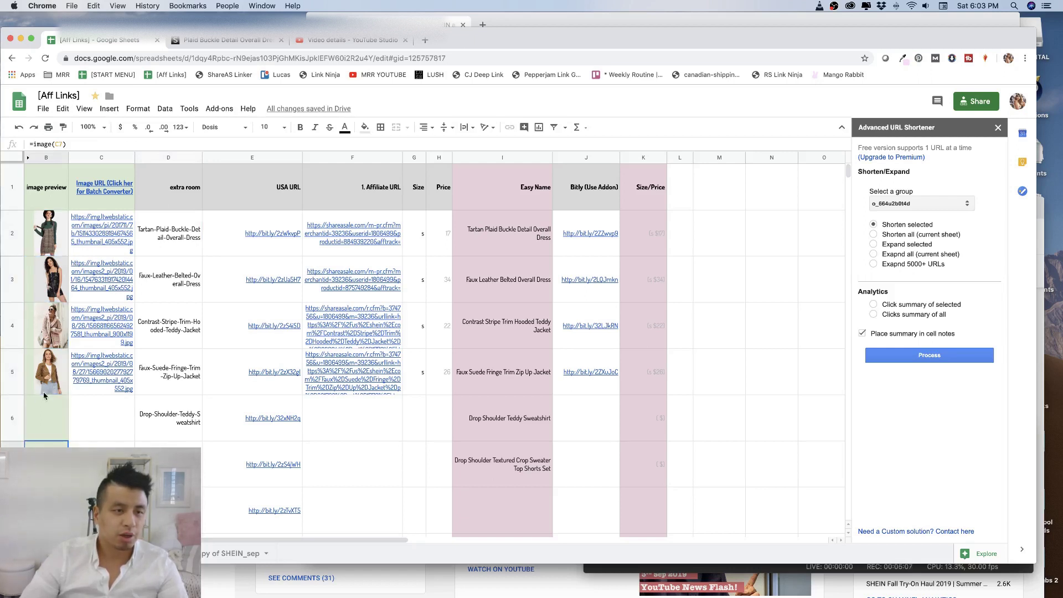
{"action": "left_click", "coordinate": [44, 391]}
{"action": "left_click", "coordinate": [50, 295]}
{"action": "left_click", "coordinate": [48, 219]}
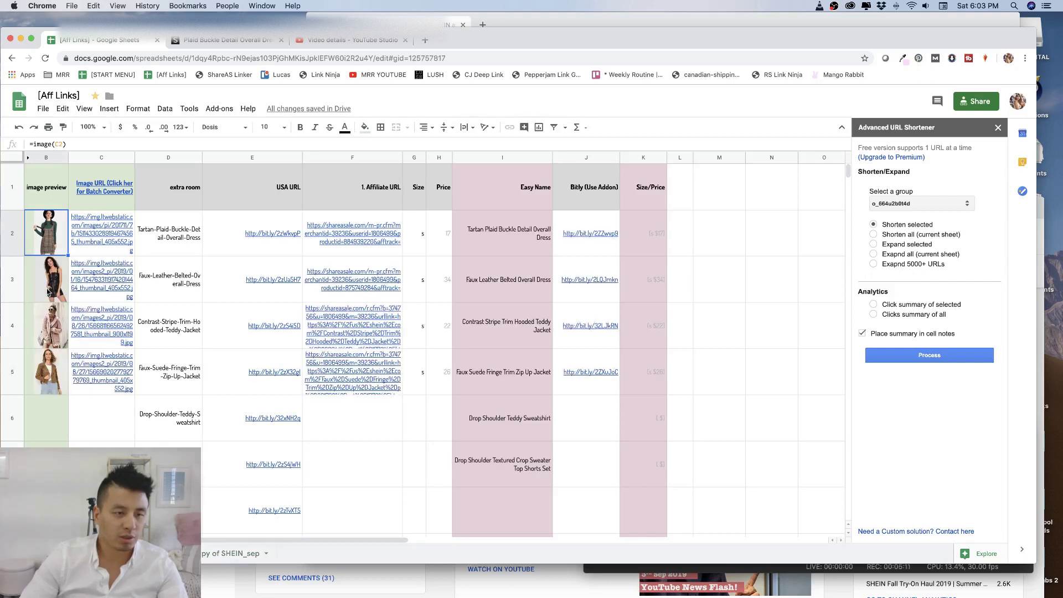
Copy the image formula from B2 of the copied SHEIN_sep sheet down column B, starting at B3 and extending past the last product
{"action": "left_click", "coordinate": [169, 465]}
{"action": "left_click", "coordinate": [251, 552]}
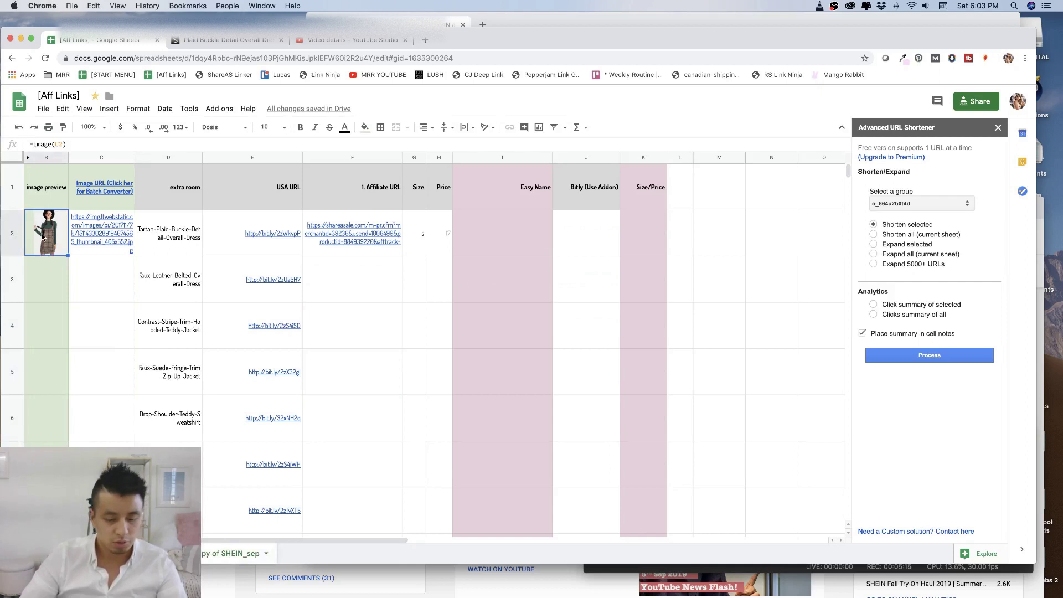
{"action": "key", "text": "super+c"}
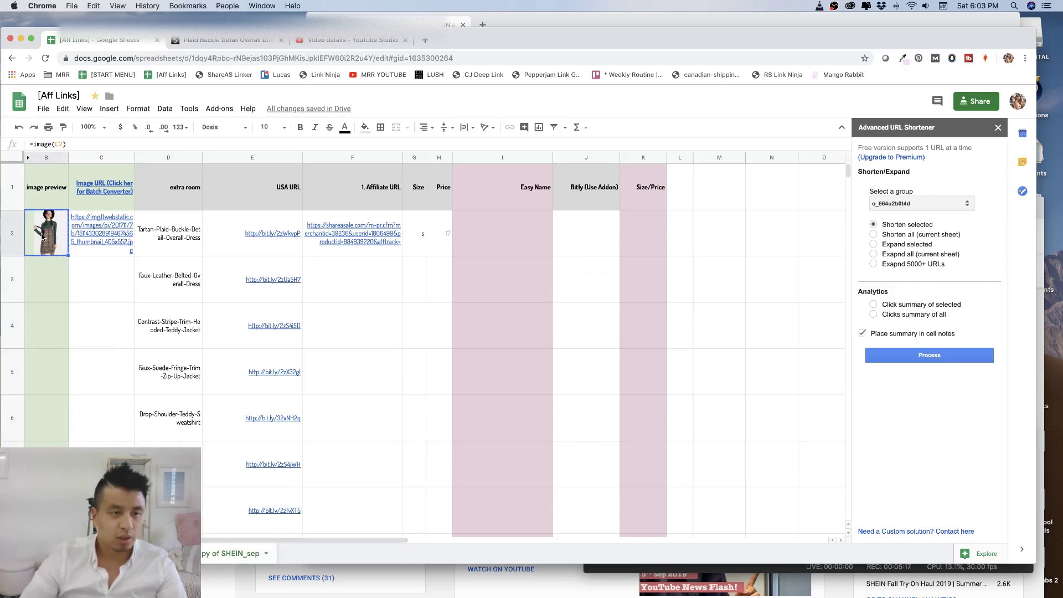
{"action": "left_click_drag", "start_coordinate": [52, 281], "coordinate": [53, 526]}
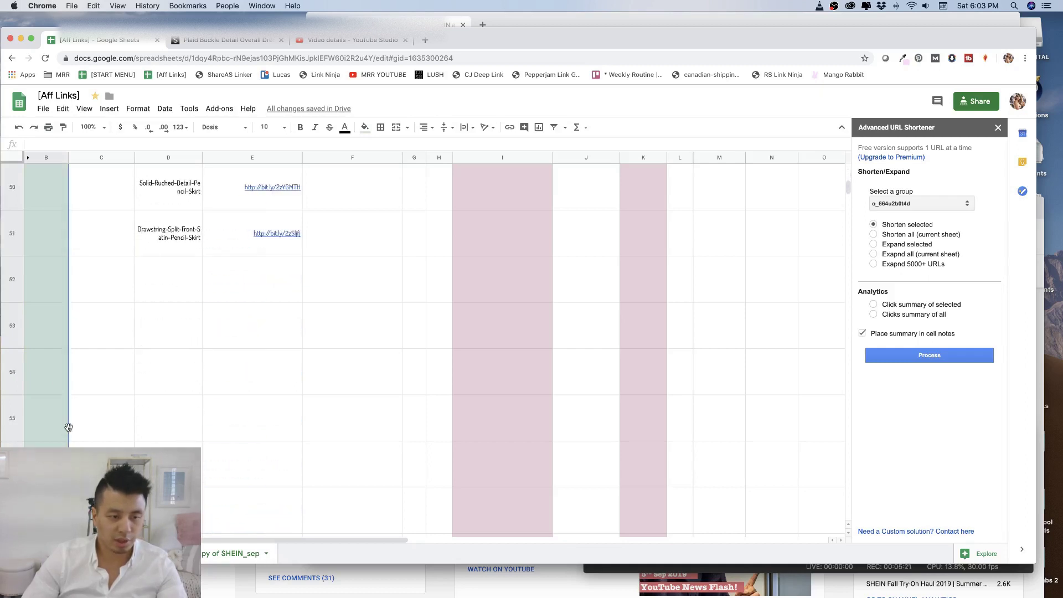
{"action": "key", "text": "super+v"}
{"action": "scroll", "coordinate": [81, 414], "scroll_direction": "up", "scroll_amount": 20}
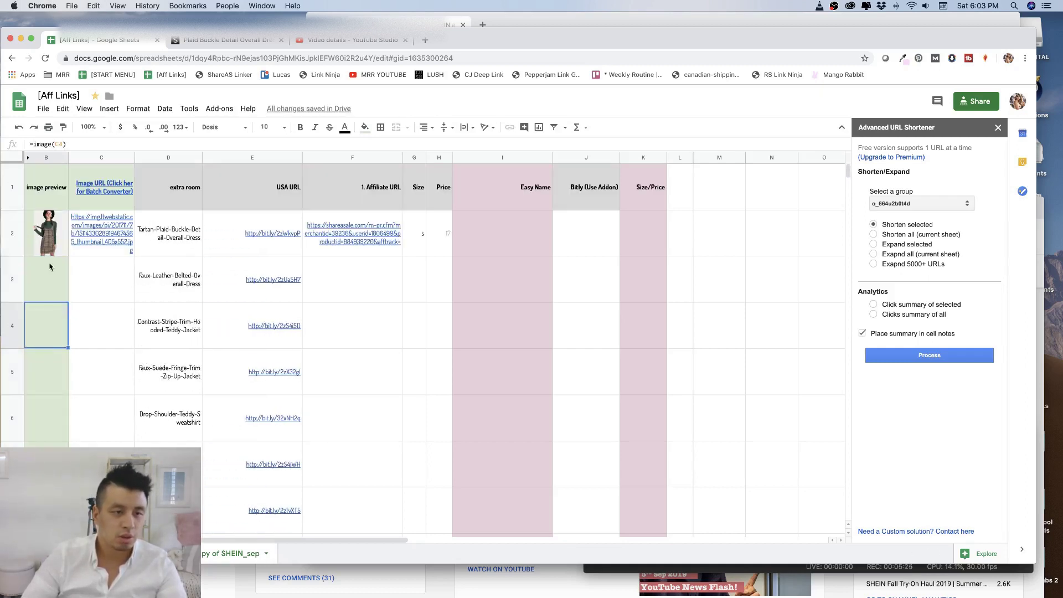
Check which Image URL cell each pasted formula references in cells B3 to B6
{"action": "left_click", "coordinate": [90, 143]}
{"action": "key", "text": "Escape"}
{"action": "left_click", "coordinate": [59, 324]}
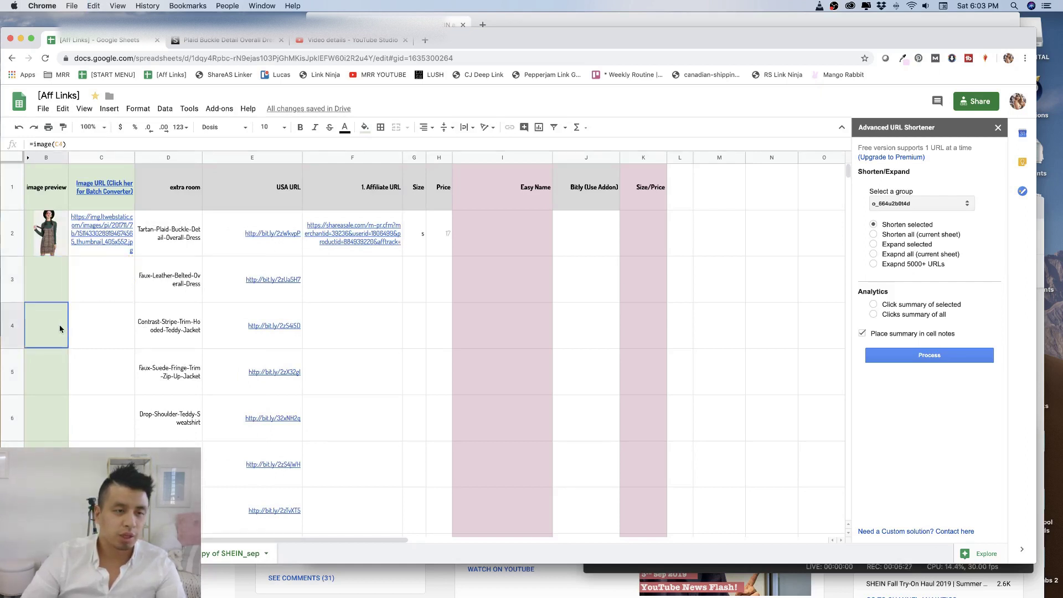
{"action": "left_click", "coordinate": [79, 144]}
{"action": "key", "text": "Escape"}
{"action": "left_click", "coordinate": [48, 383]}
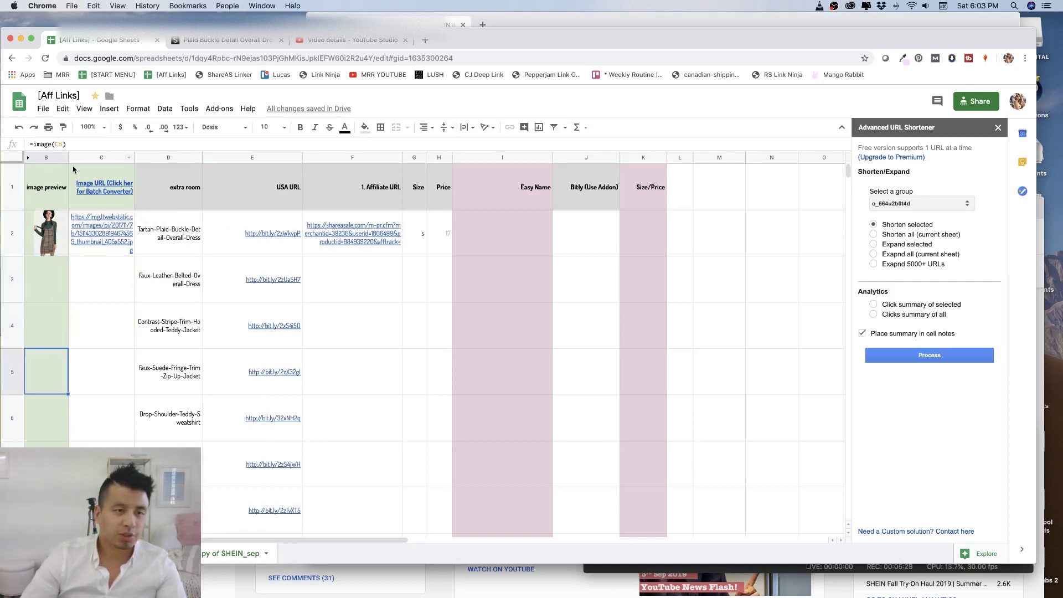
{"action": "key", "text": "Return"}
{"action": "key", "text": "Escape"}
{"action": "left_click", "coordinate": [55, 417]}
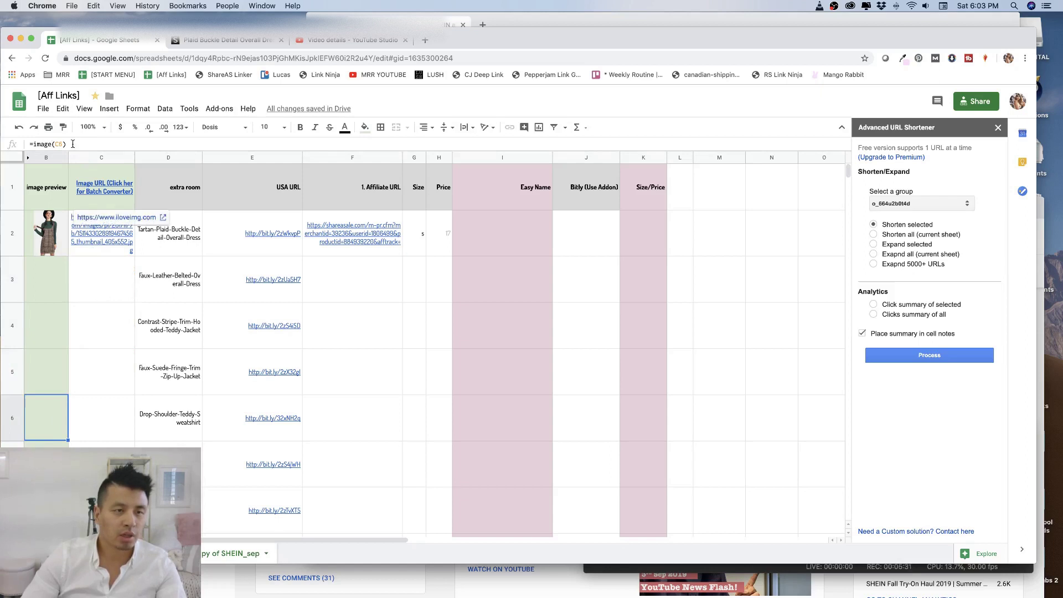
{"action": "left_click", "coordinate": [83, 274]}
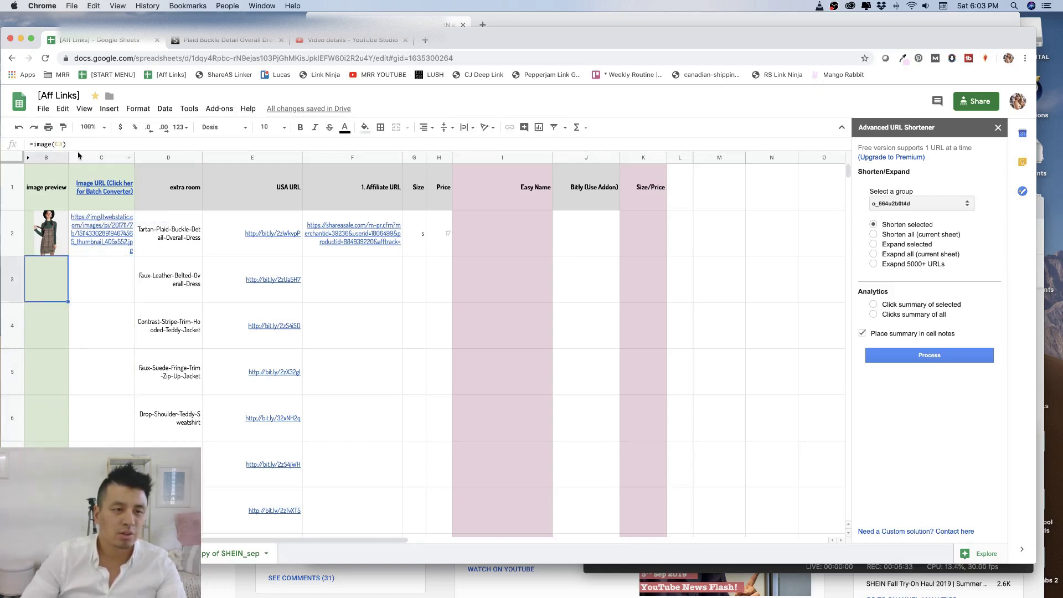
Test the preview formulas by pasting C2's image address into C3 and lower Image URL cells, and clear those test entries
{"action": "left_click", "coordinate": [102, 286]}
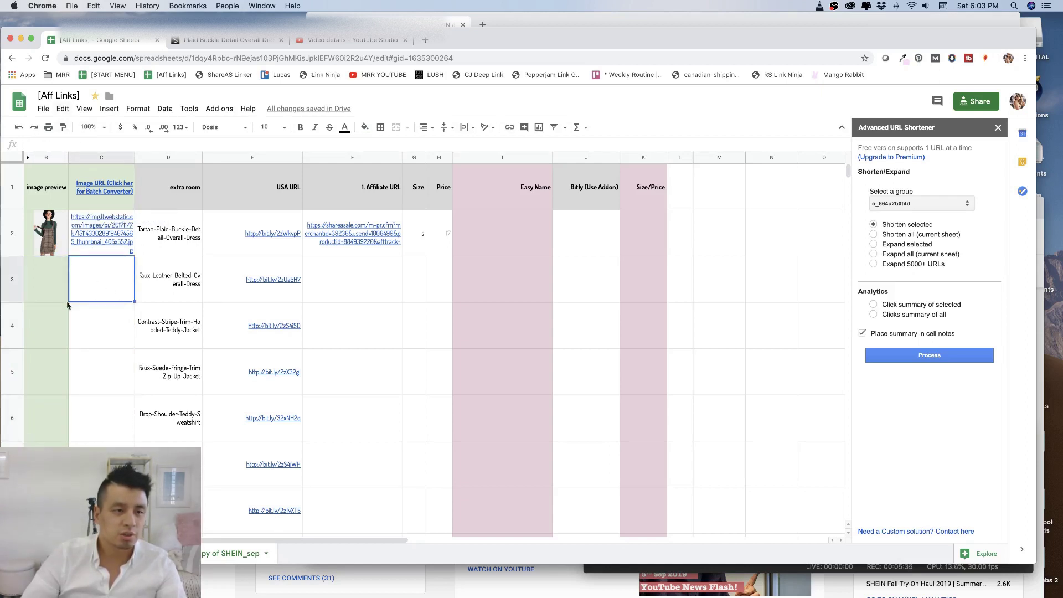
{"action": "left_click", "coordinate": [103, 235]}
{"action": "key", "text": "cmd+c"}
{"action": "left_click", "coordinate": [108, 292]}
{"action": "key", "text": "cmd+v"}
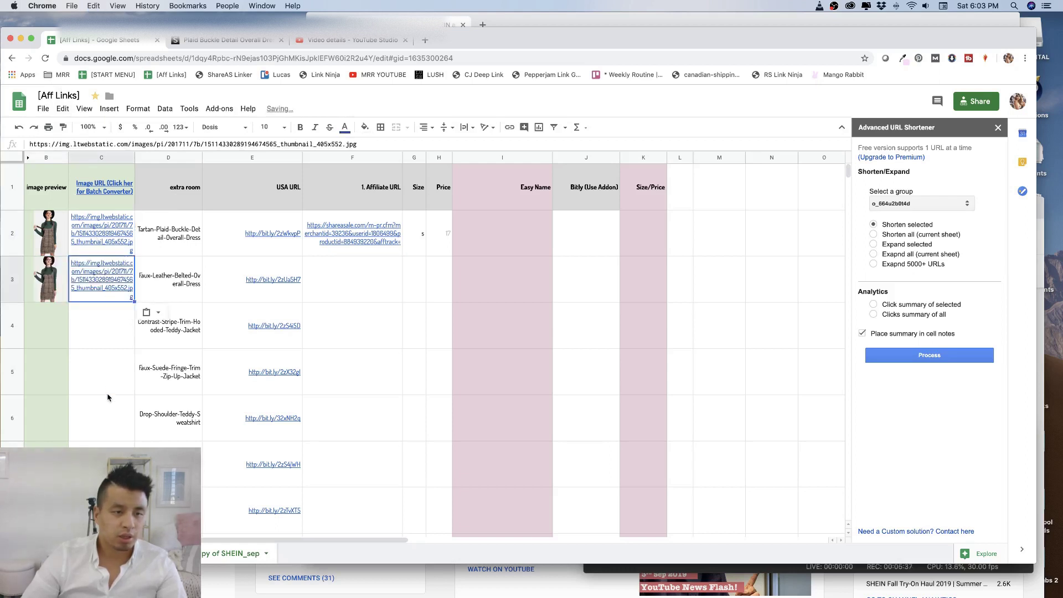
{"action": "left_click", "coordinate": [103, 371]}
{"action": "key", "text": "cmd+v"}
{"action": "left_click", "coordinate": [105, 451]}
{"action": "key", "text": "cmd+v"}
{"action": "left_click_drag", "start_coordinate": [88, 288], "coordinate": [91, 450]}
{"action": "key", "text": "Delete"}
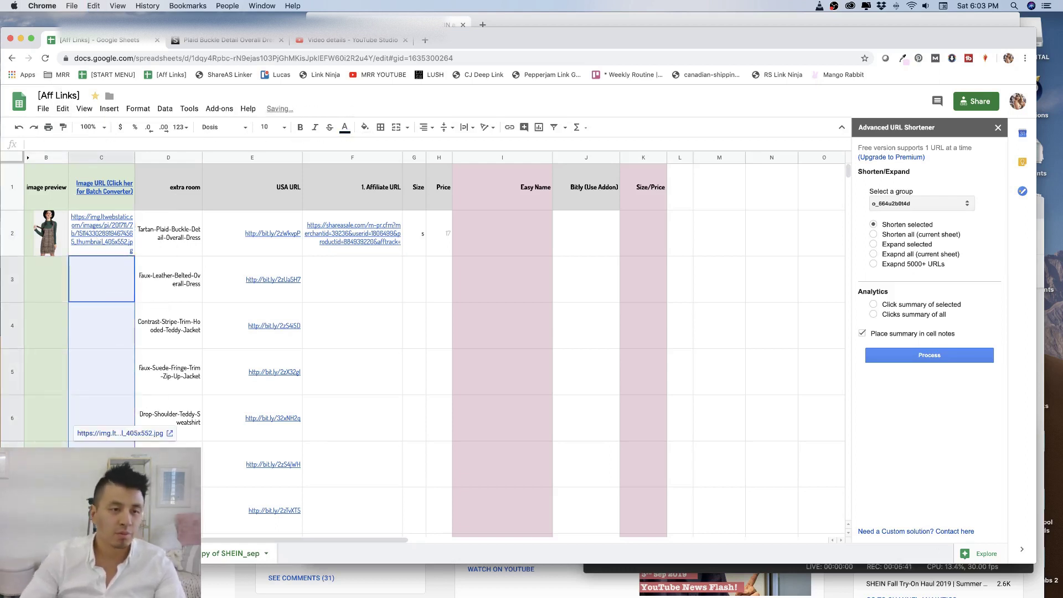
{"action": "left_click", "coordinate": [97, 266]}
{"action": "left_click", "coordinate": [98, 232]}
Examine how the boots' names, links, sizes and prices are written in the YouTube Studio video description
{"action": "left_click", "coordinate": [517, 236]}
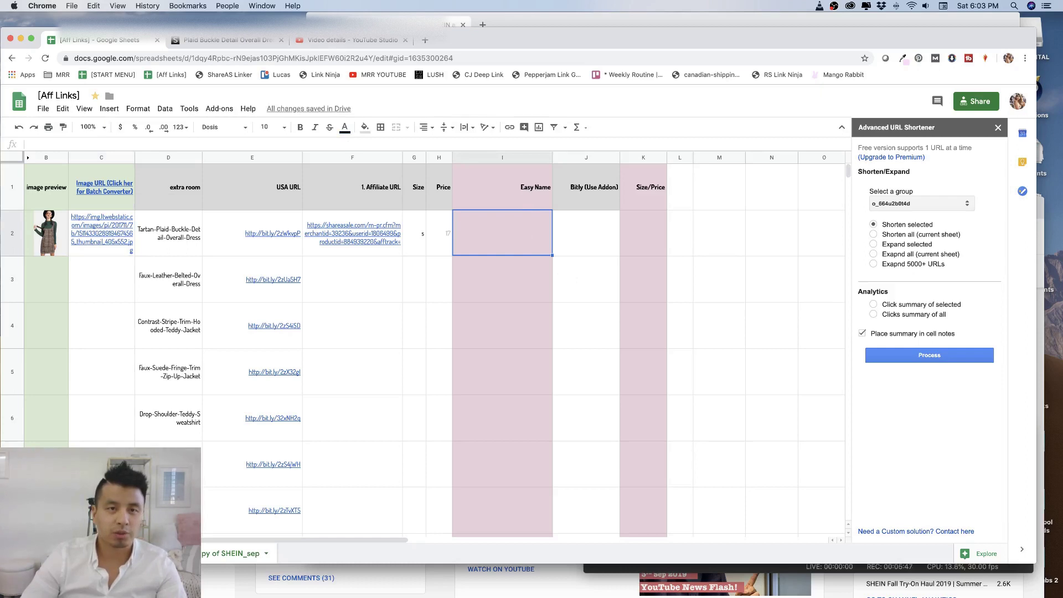
{"action": "left_click", "coordinate": [349, 40]}
{"action": "scroll", "coordinate": [312, 294], "scroll_direction": "down", "scroll_amount": 1}
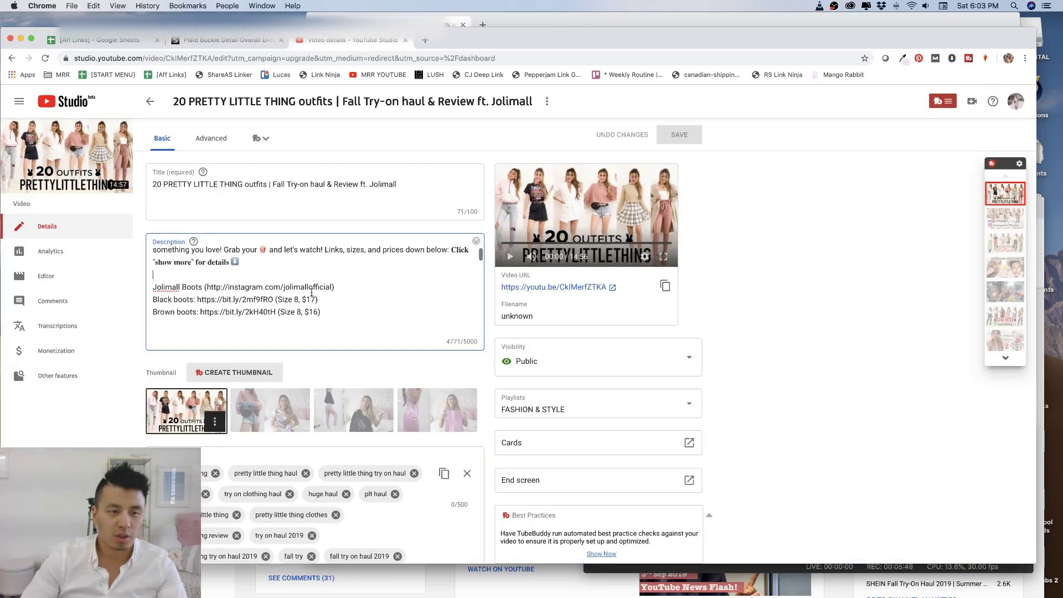
{"action": "left_click_drag", "start_coordinate": [197, 300], "coordinate": [148, 301]}
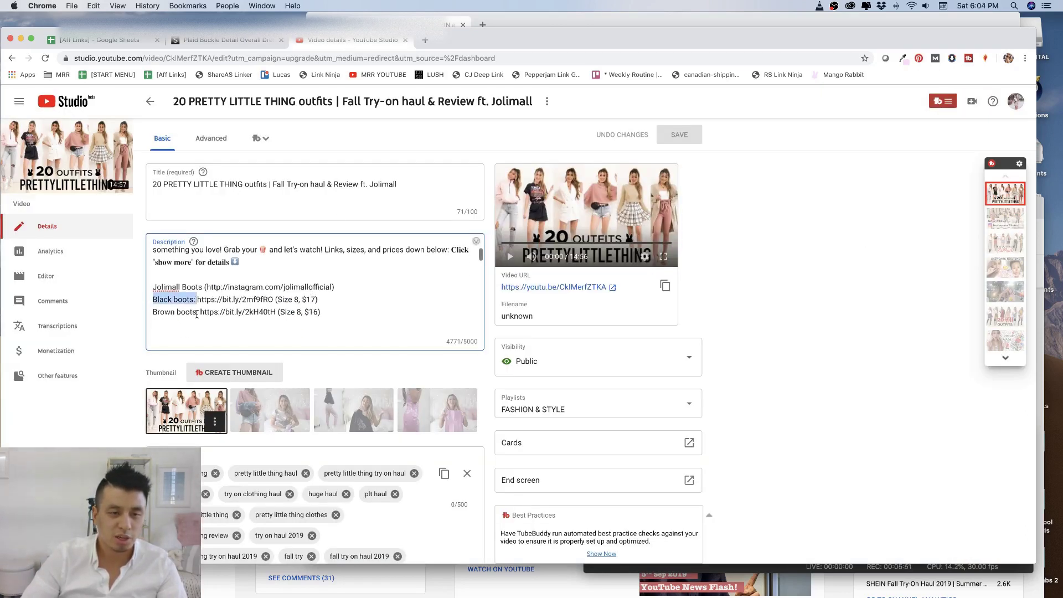
{"action": "left_click", "coordinate": [224, 300]}
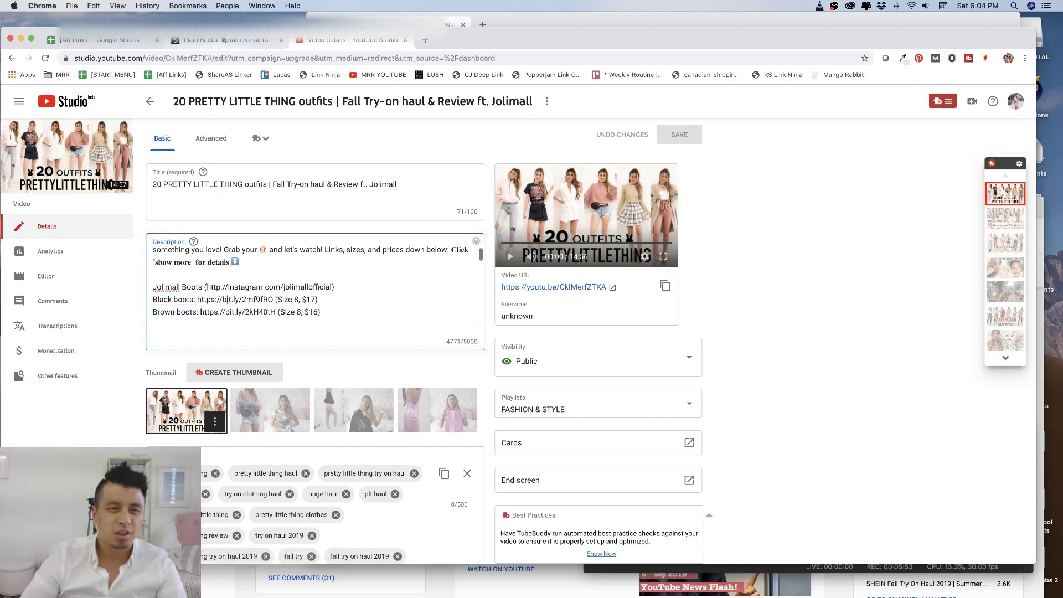
{"action": "left_click", "coordinate": [223, 41]}
{"action": "left_click", "coordinate": [349, 42]}
{"action": "left_click", "coordinate": [175, 41]}
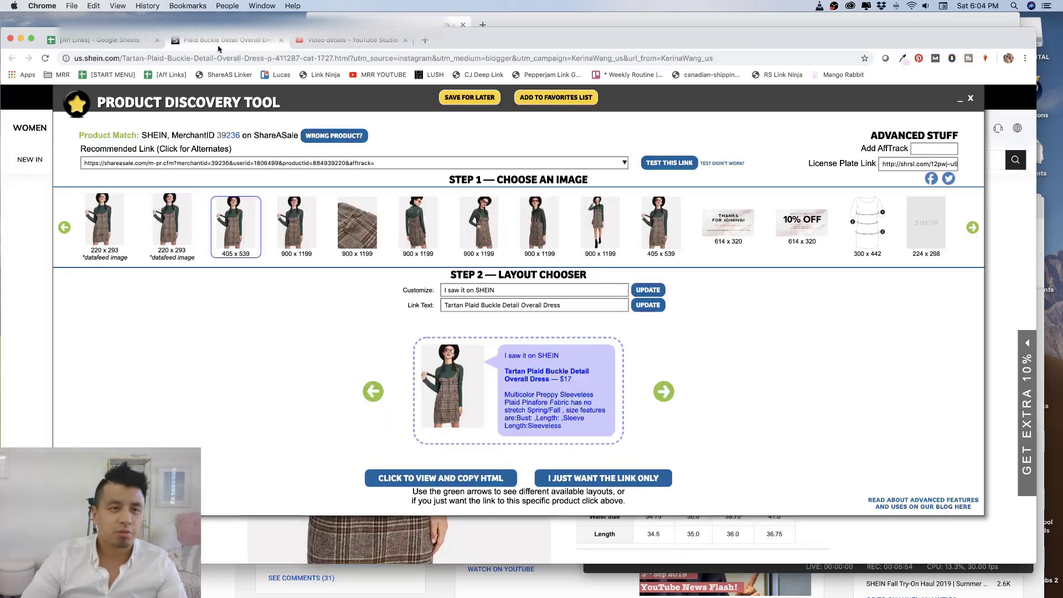
Return to the Aff Links spreadsheet and start a SUBSTITUTE formula in Easy Name cell I2 with D2 as the text to search
{"action": "left_click", "coordinate": [85, 43]}
{"action": "left_click", "coordinate": [513, 322]}
{"action": "left_click", "coordinate": [499, 232]}
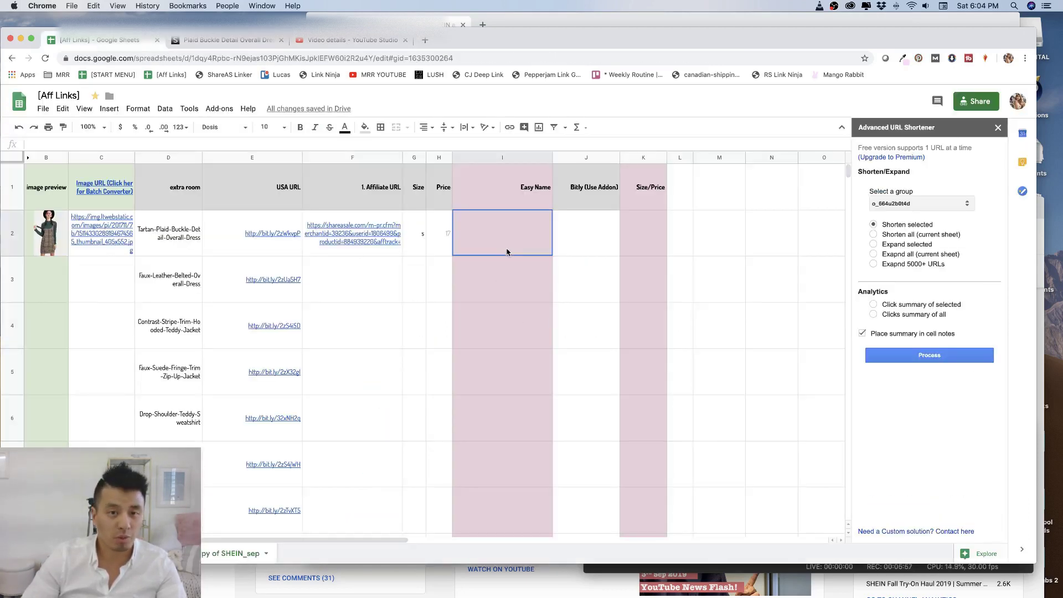
{"action": "type", "text": "=sub"}
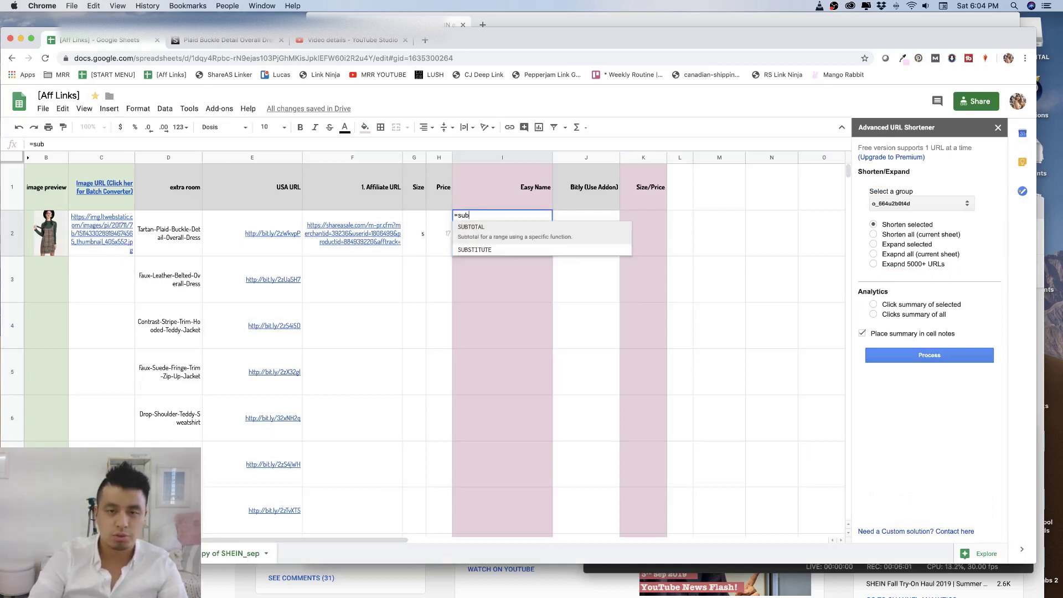
{"action": "key", "text": "Down"}
{"action": "key", "text": "Tab"}
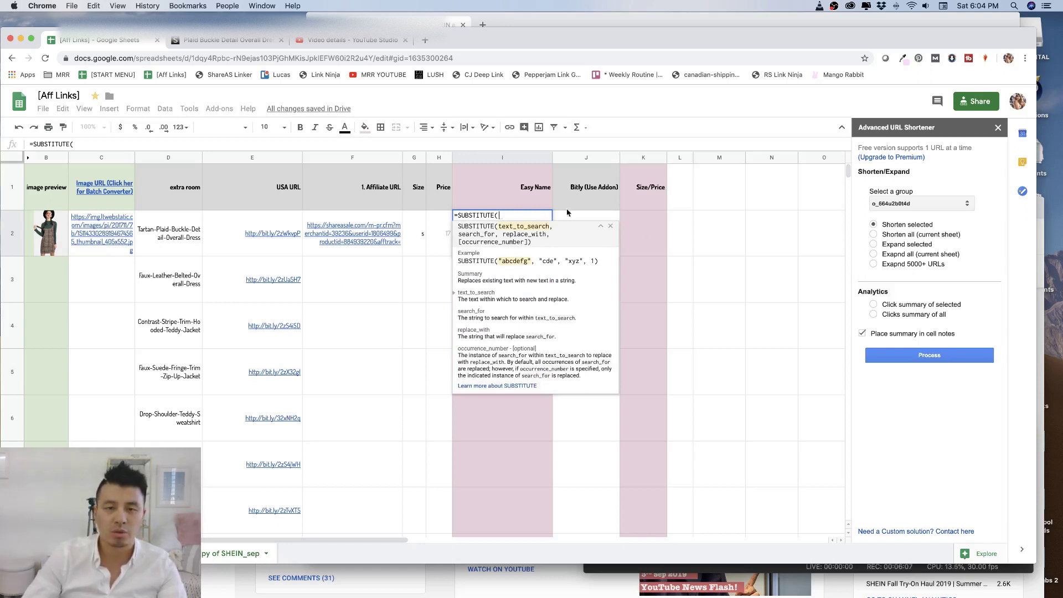
{"action": "left_click", "coordinate": [169, 240]}
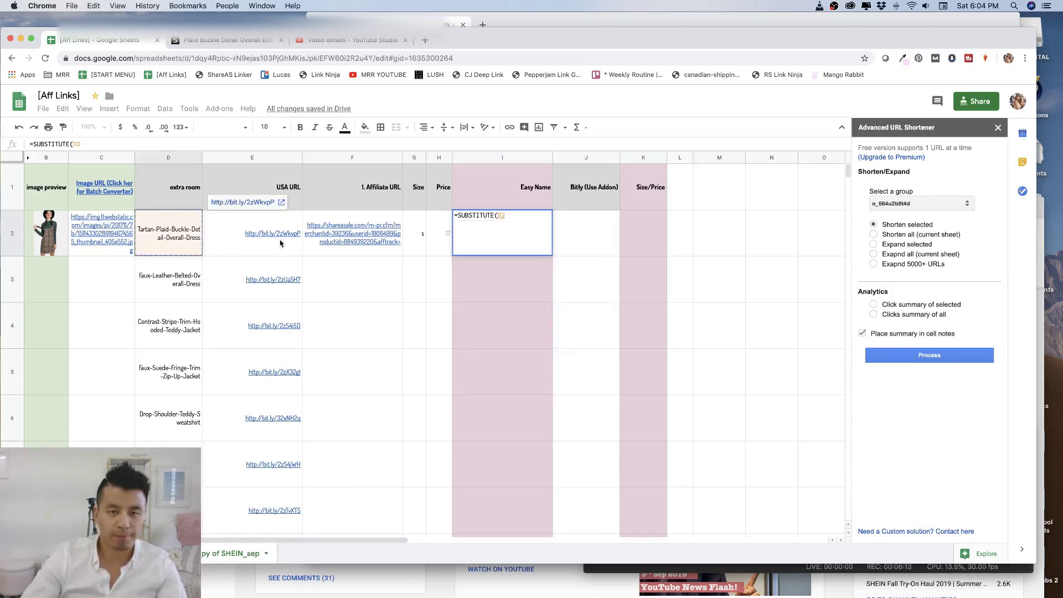
{"action": "type", "text": ","}
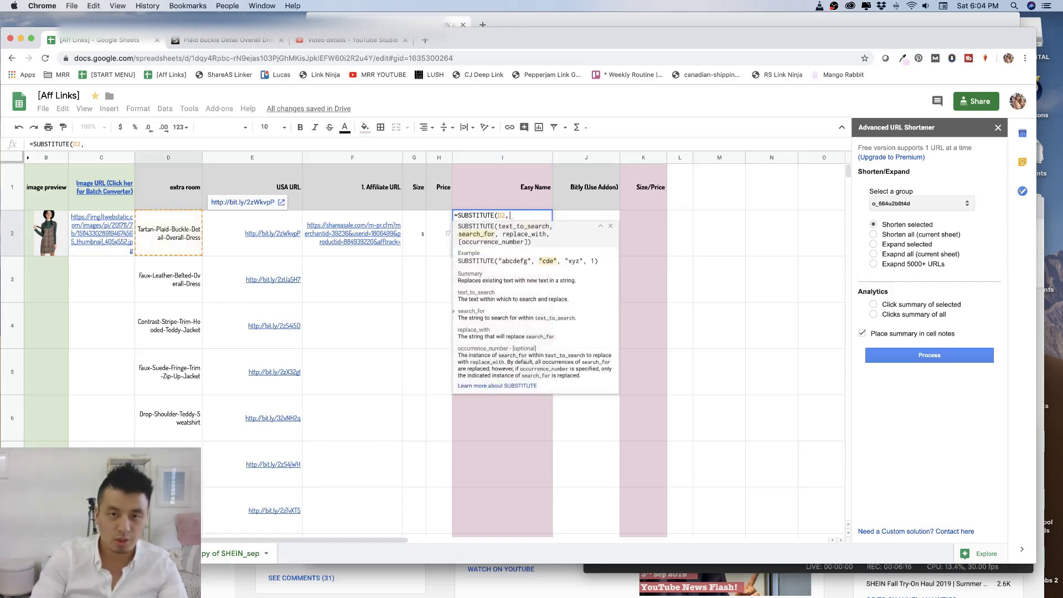
Complete the I2 SUBSTITUTE formula so that every "-" is replaced with a space
{"action": "type", "text": "\""}
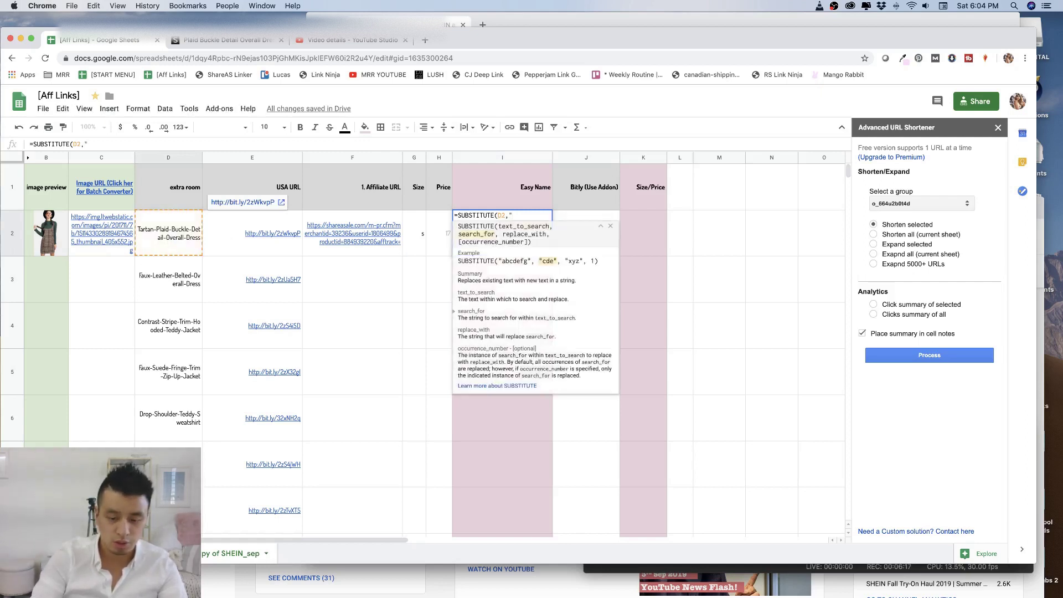
{"action": "type", "text": "-\""}
{"action": "scroll", "coordinate": [245, 249], "scroll_direction": "down", "scroll_amount": 5}
{"action": "scroll", "coordinate": [245, 249], "scroll_direction": "right", "scroll_amount": 2}
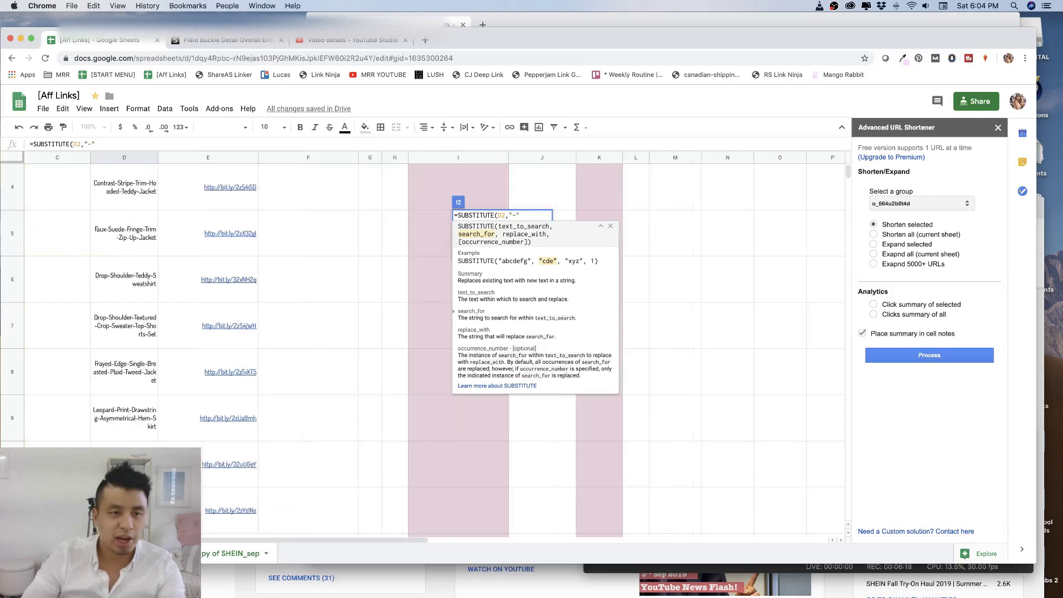
{"action": "scroll", "coordinate": [246, 249], "scroll_direction": "up", "scroll_amount": 5}
{"action": "scroll", "coordinate": [245, 249], "scroll_direction": "left", "scroll_amount": 2}
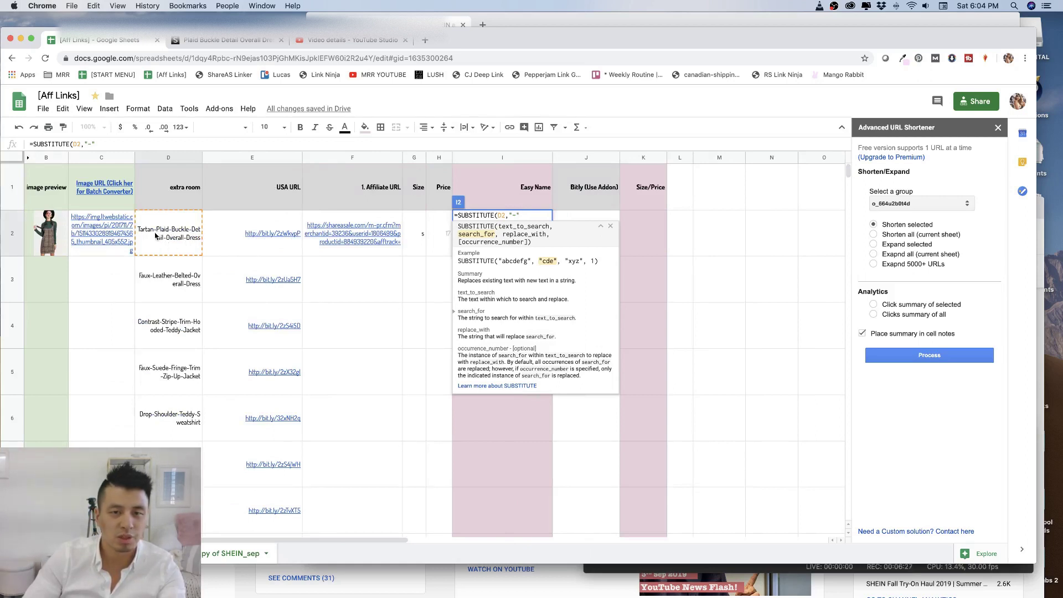
{"action": "type", "text": ",\""}
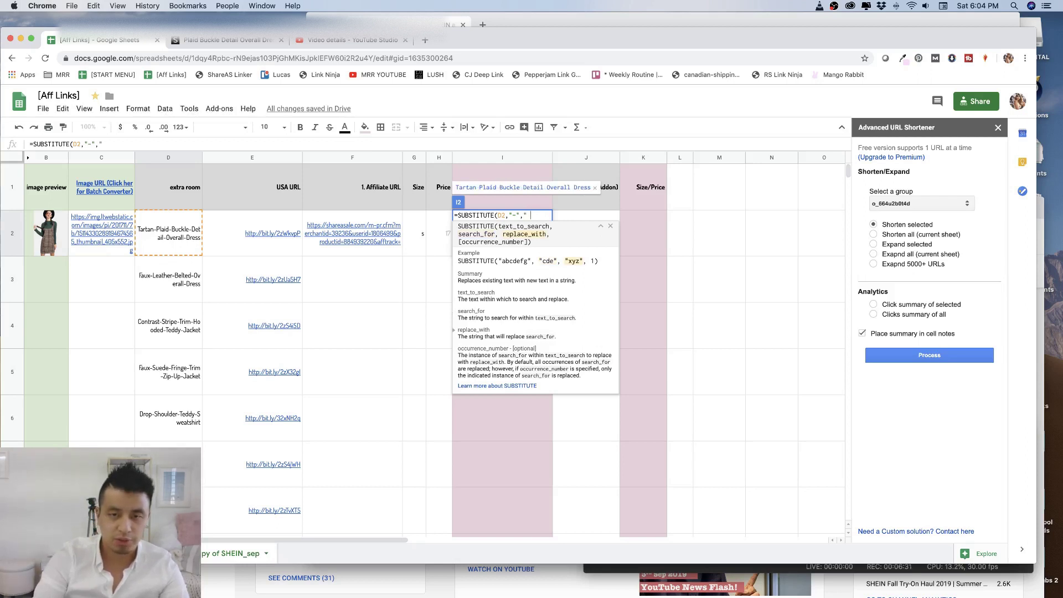
{"action": "type", "text": " \")"}
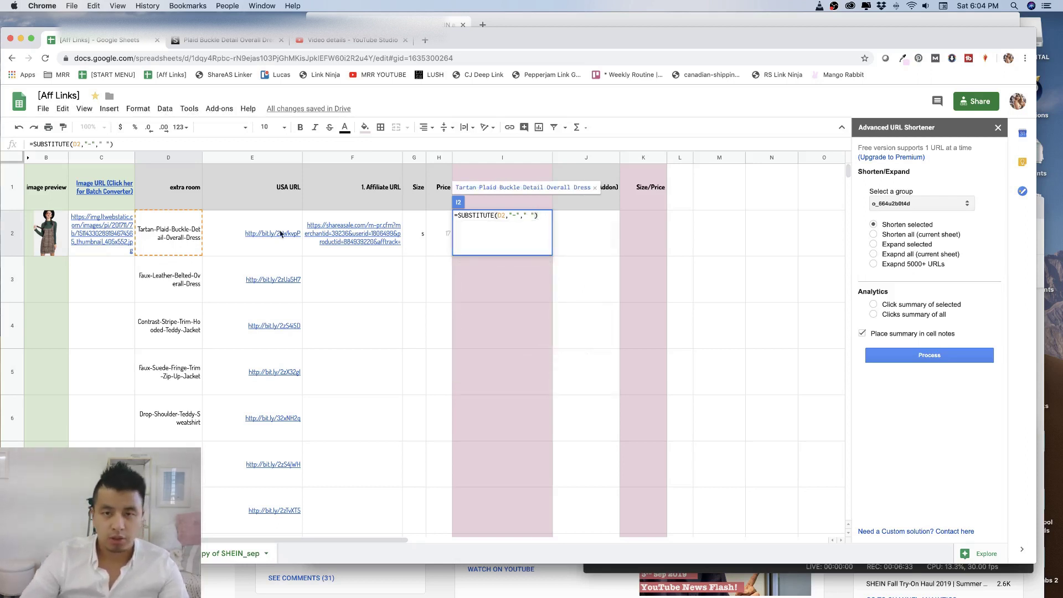
Review the search, replacement and D2 arguments of the SUBSTITUTE formula in I2 and commit it
{"action": "left_click", "coordinate": [514, 215]}
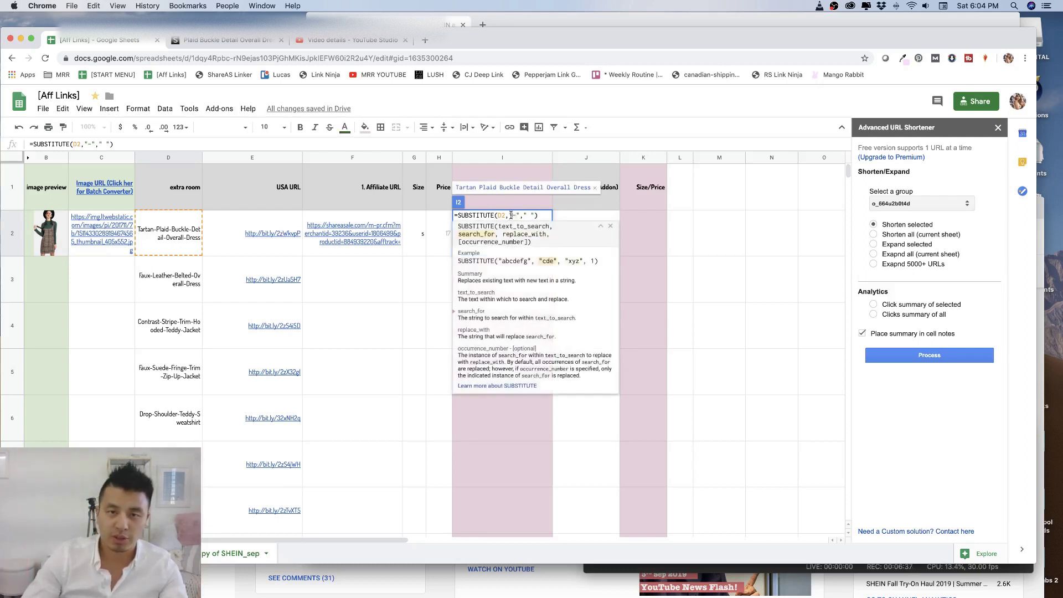
{"action": "left_click", "coordinate": [526, 214]}
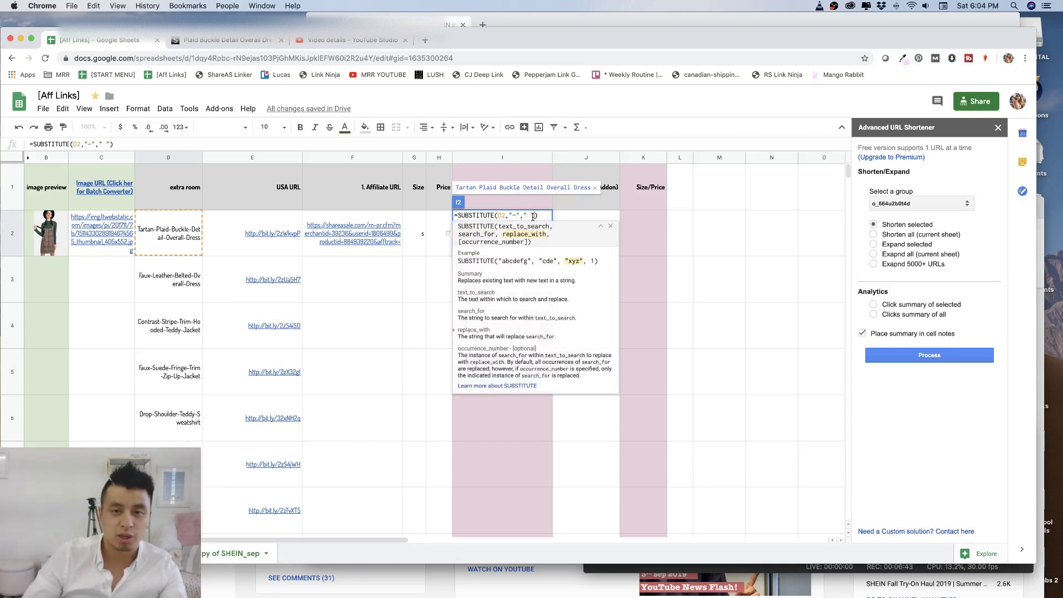
{"action": "double_click", "coordinate": [501, 215]}
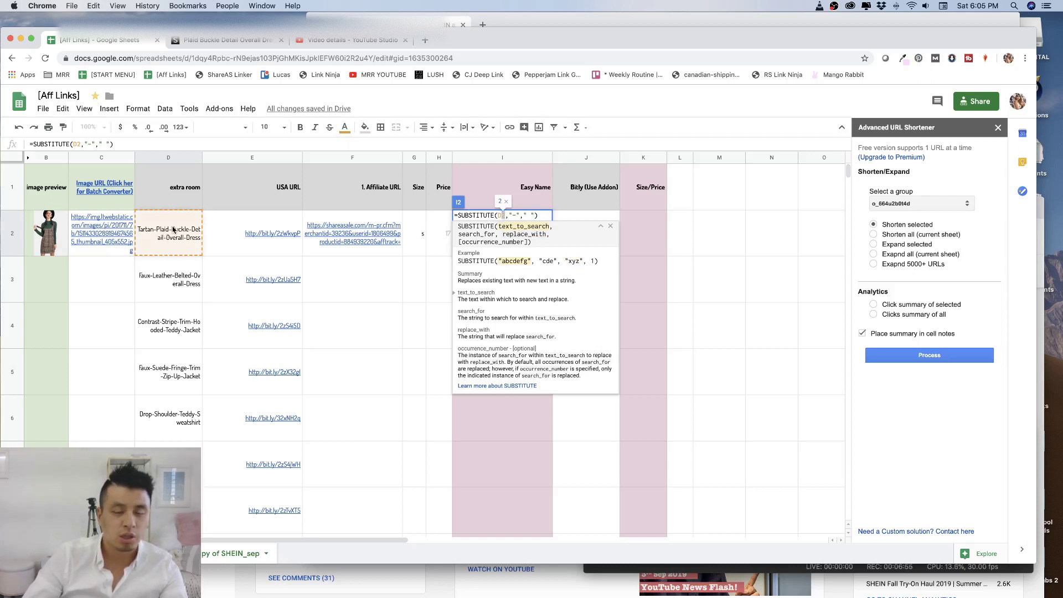
{"action": "left_click", "coordinate": [540, 216]}
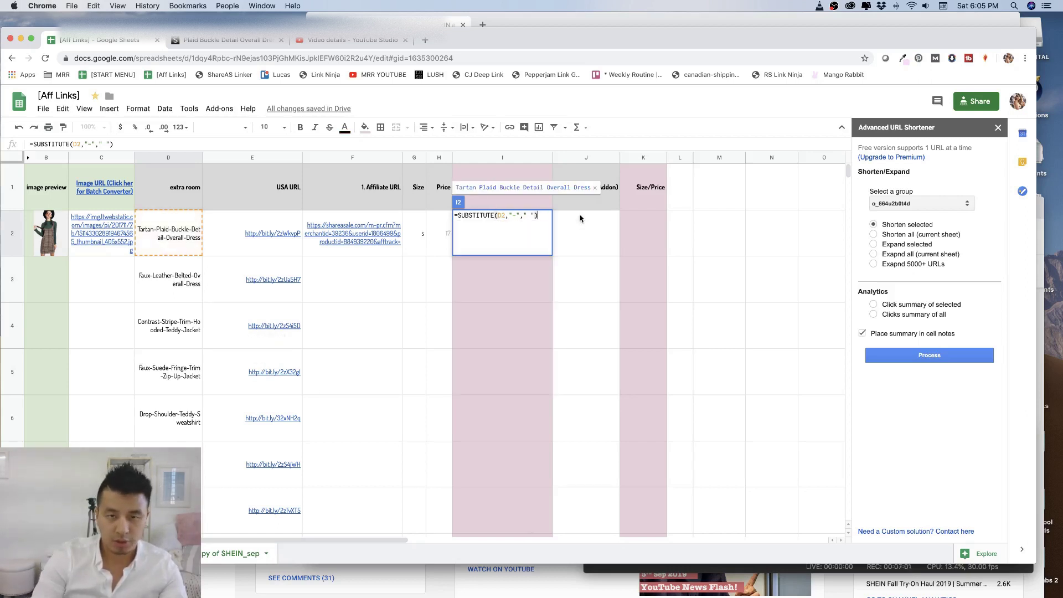
{"action": "key", "text": "Return"}
{"action": "key", "text": "Up"}
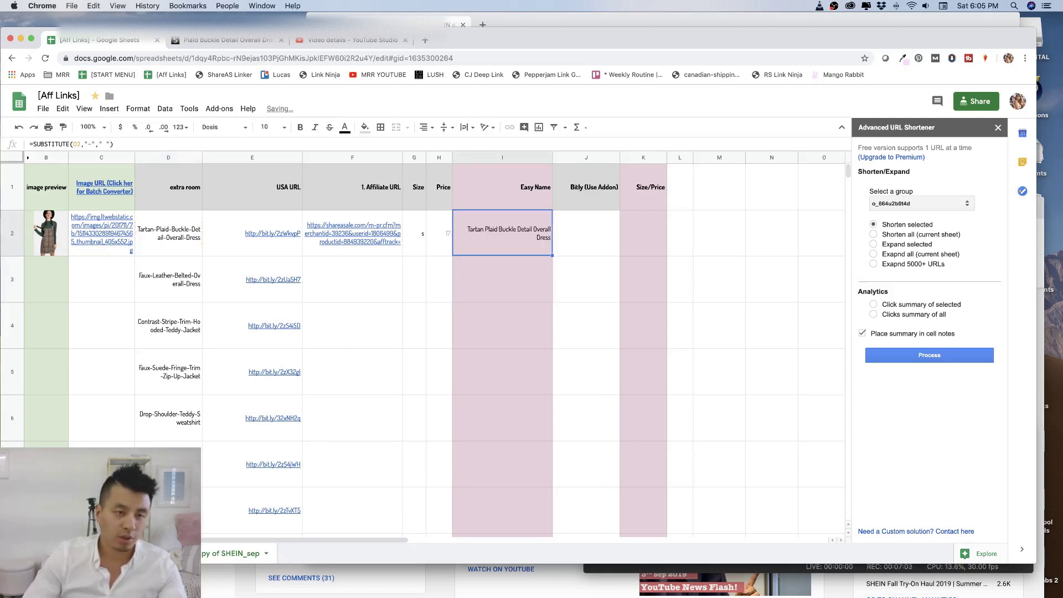
Copy the Easy Name formula from I2 down column I, starting at I3 and extending past the last product to I81
{"action": "key", "text": "ctrl+c"}
{"action": "left_click_drag", "start_coordinate": [508, 276], "coordinate": [517, 418]}
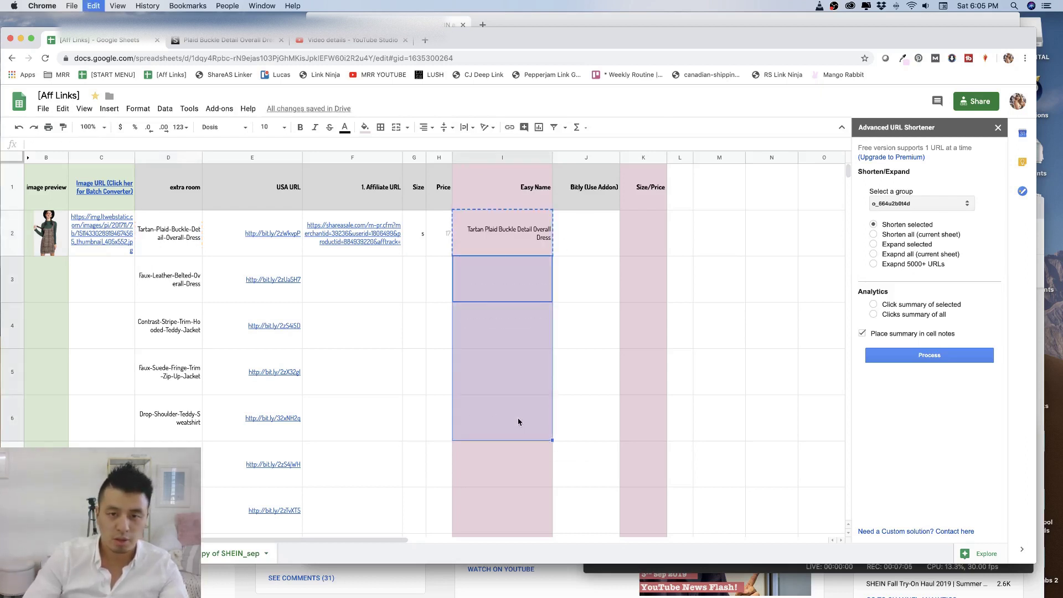
{"action": "key", "text": "cmd+v"}
{"action": "left_click", "coordinate": [518, 418]}
{"action": "left_click_drag", "start_coordinate": [517, 469], "coordinate": [518, 545]}
{"action": "key", "text": "cmd+v"}
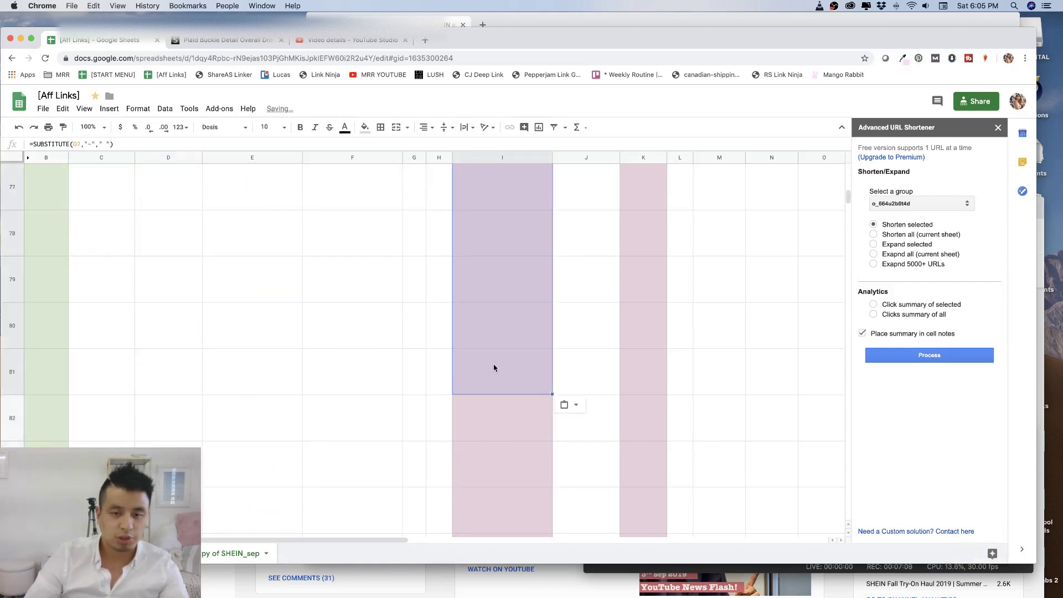
{"action": "scroll", "coordinate": [493, 367], "scroll_direction": "up", "scroll_amount": 1}
{"action": "scroll", "coordinate": [494, 368], "scroll_direction": "up", "scroll_amount": 10}
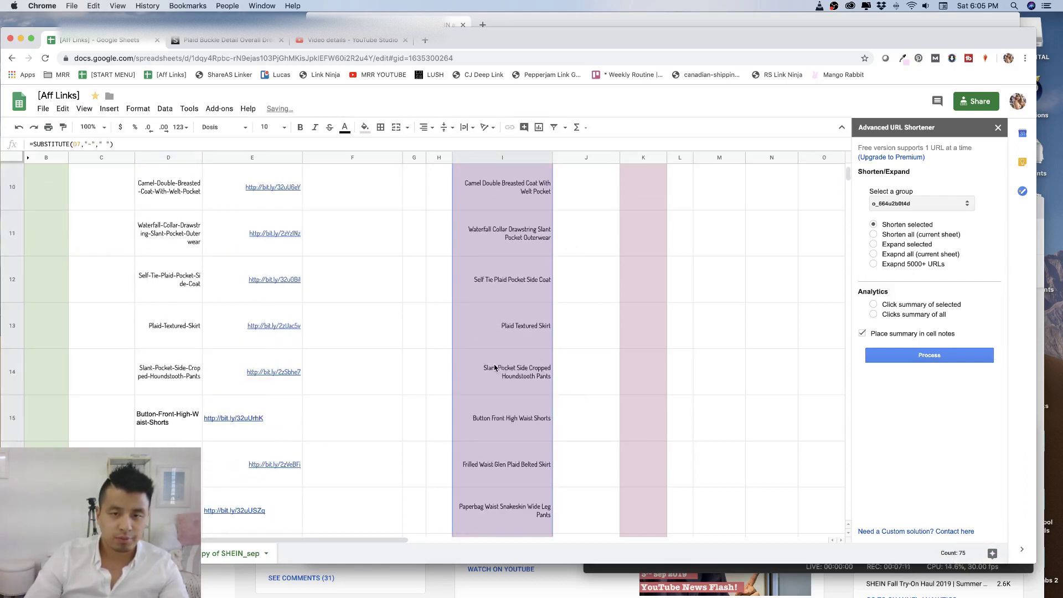
{"action": "left_click", "coordinate": [508, 346]}
{"action": "scroll", "coordinate": [512, 360], "scroll_direction": "up", "scroll_amount": 3}
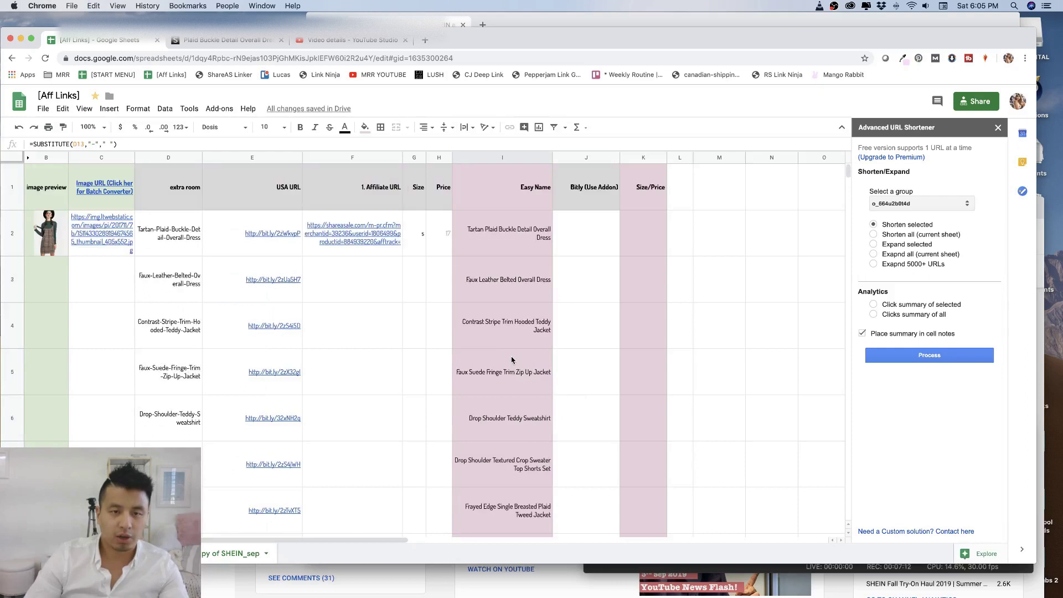
Copy the Size/Price formula from K2 of the SHEIN_sep sheet into K2 of the copied sheet and make its text black
{"action": "left_click", "coordinate": [641, 233]}
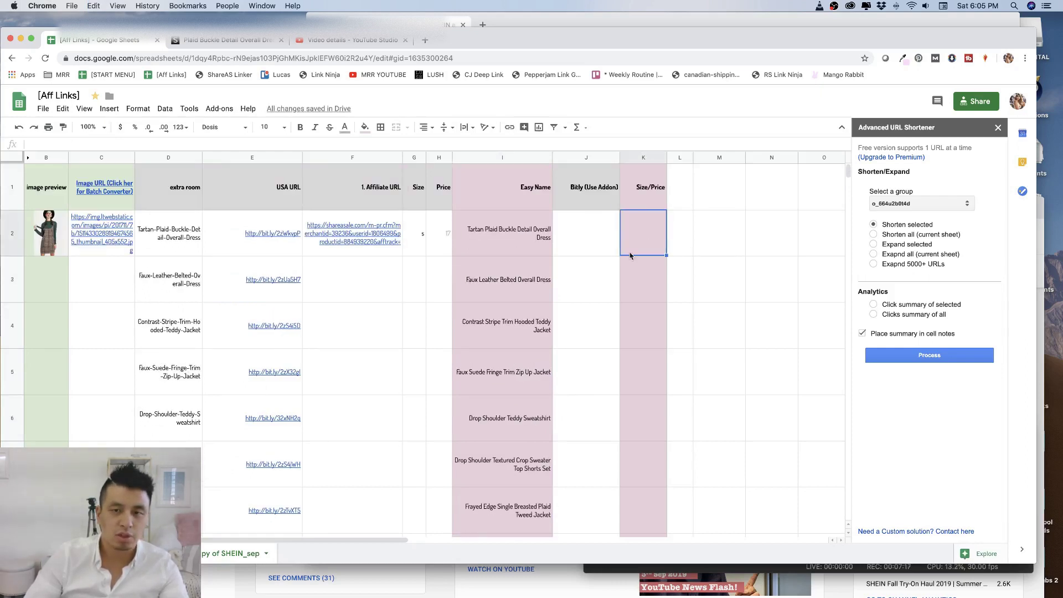
{"action": "left_click", "coordinate": [154, 554]}
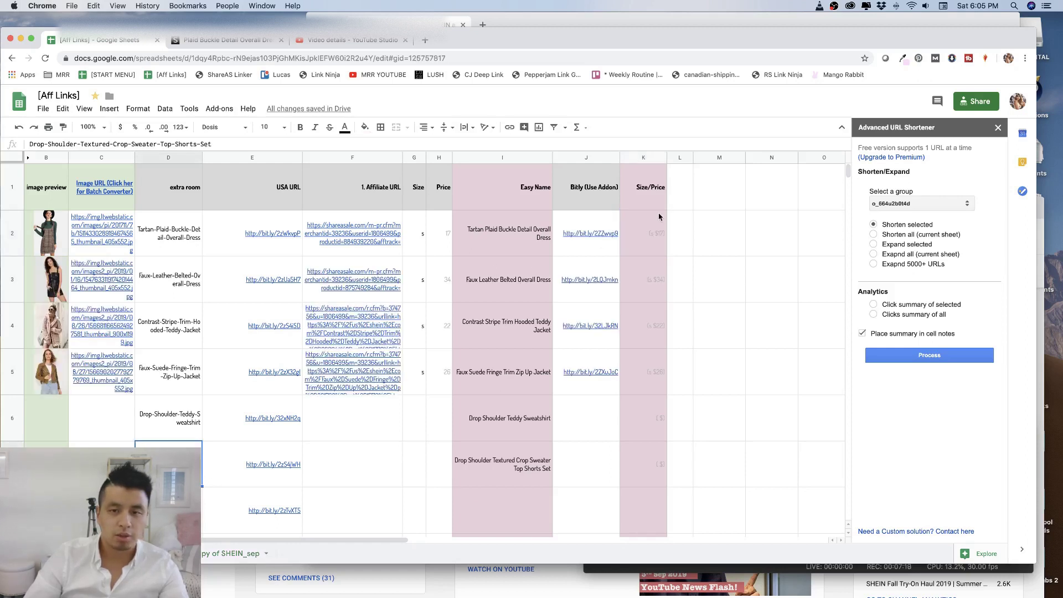
{"action": "left_click", "coordinate": [655, 232]}
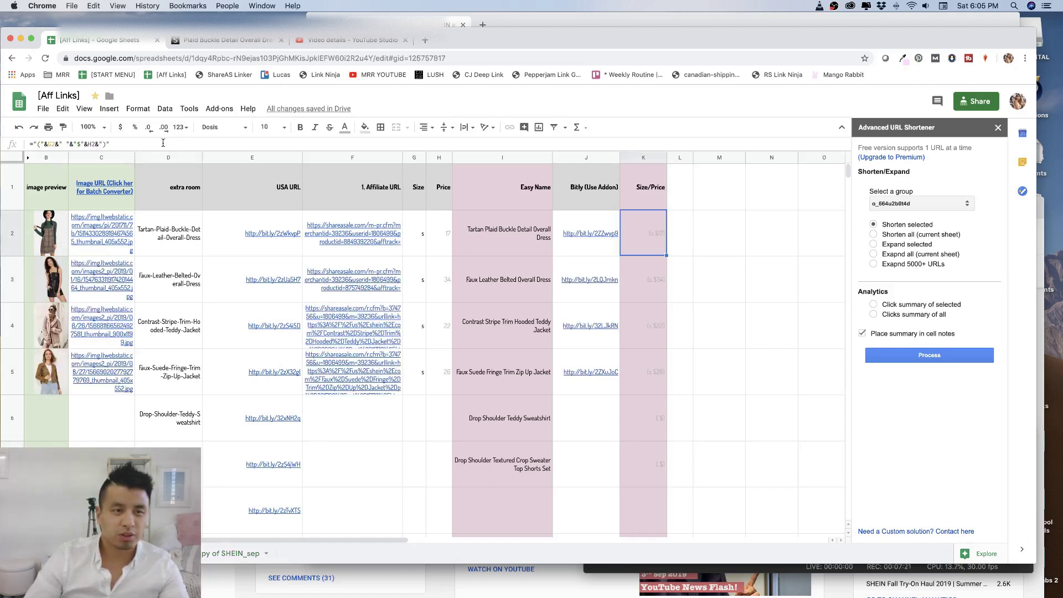
{"action": "key", "text": "super+c"}
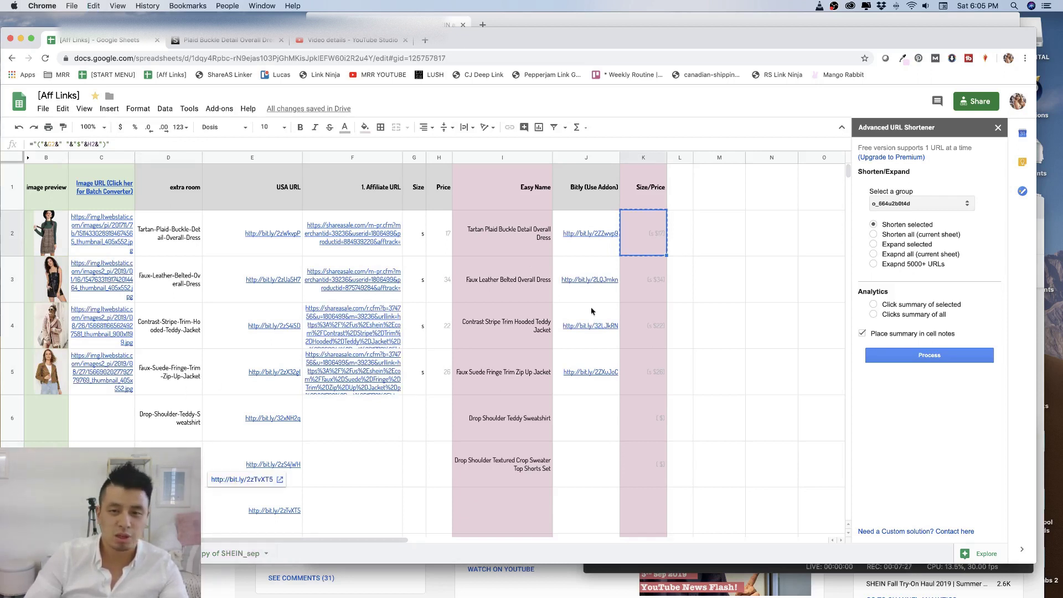
{"action": "left_click", "coordinate": [215, 555]}
{"action": "key", "text": "super+v"}
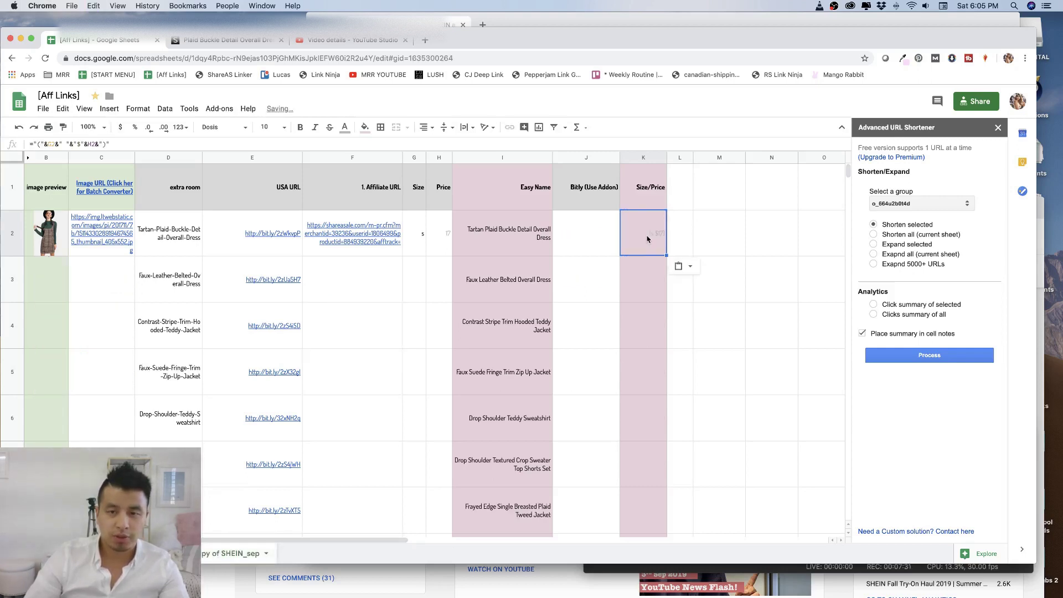
{"action": "left_click", "coordinate": [346, 130]}
{"action": "left_click", "coordinate": [349, 163]}
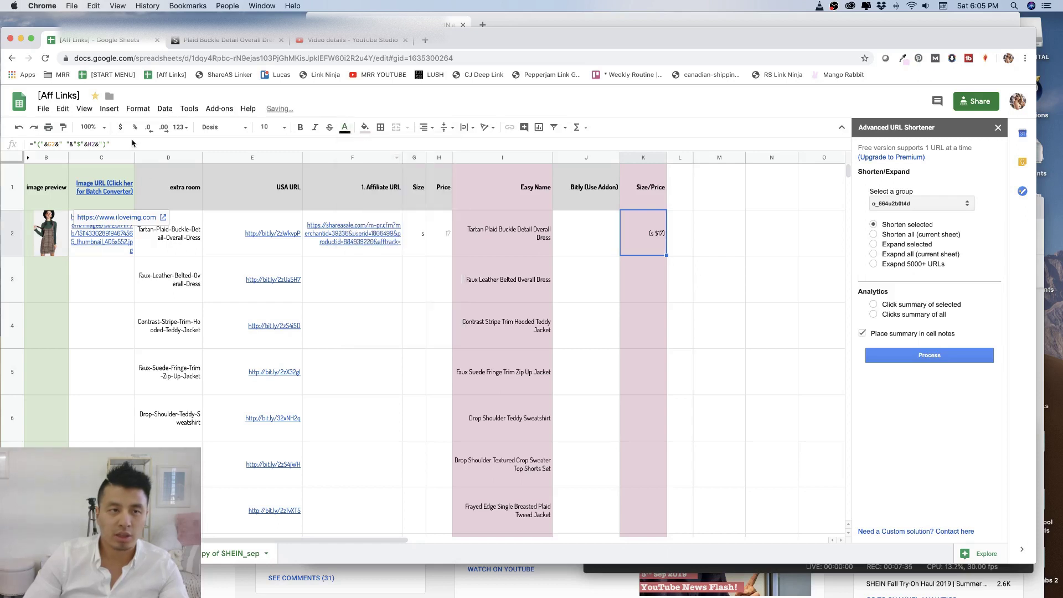
Review the Size/Price formula in K2 and copy it down column K from K3 through the product rows
{"action": "double_click", "coordinate": [655, 235]}
{"action": "key", "text": "Escape"}
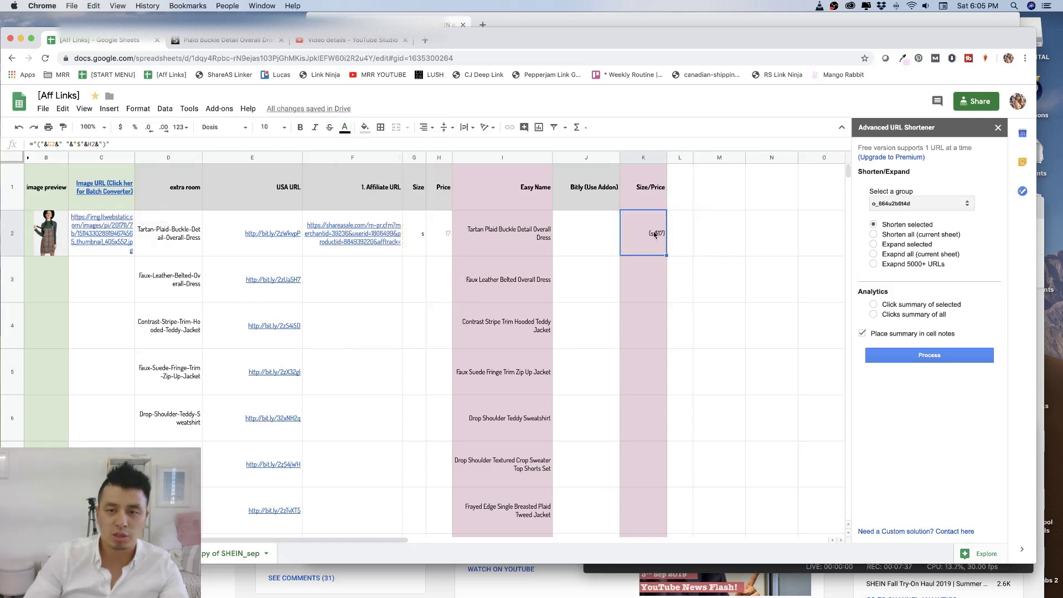
{"action": "left_click", "coordinate": [140, 146]}
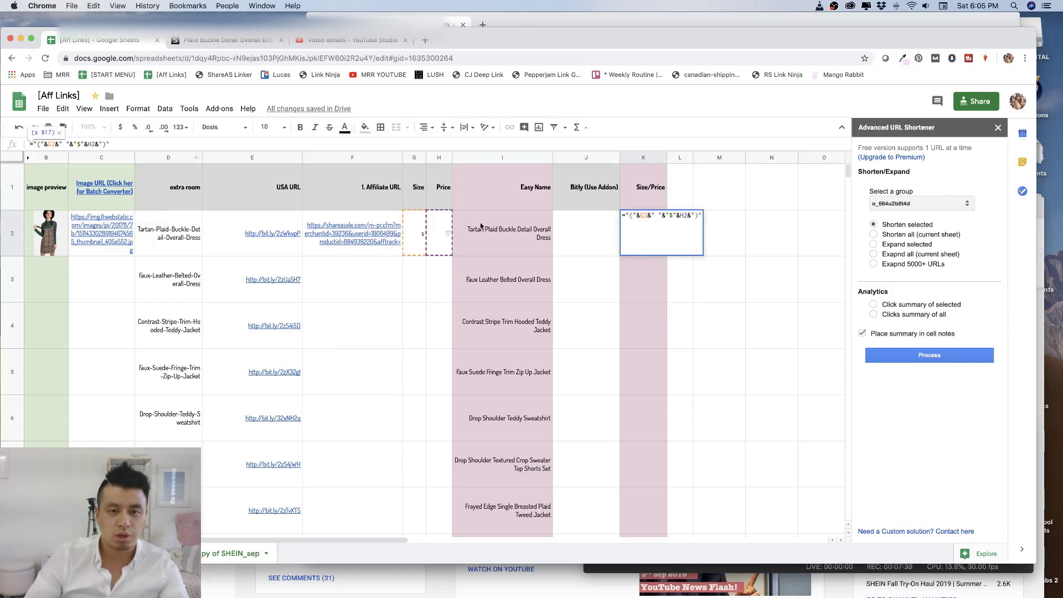
{"action": "key", "text": "Escape"}
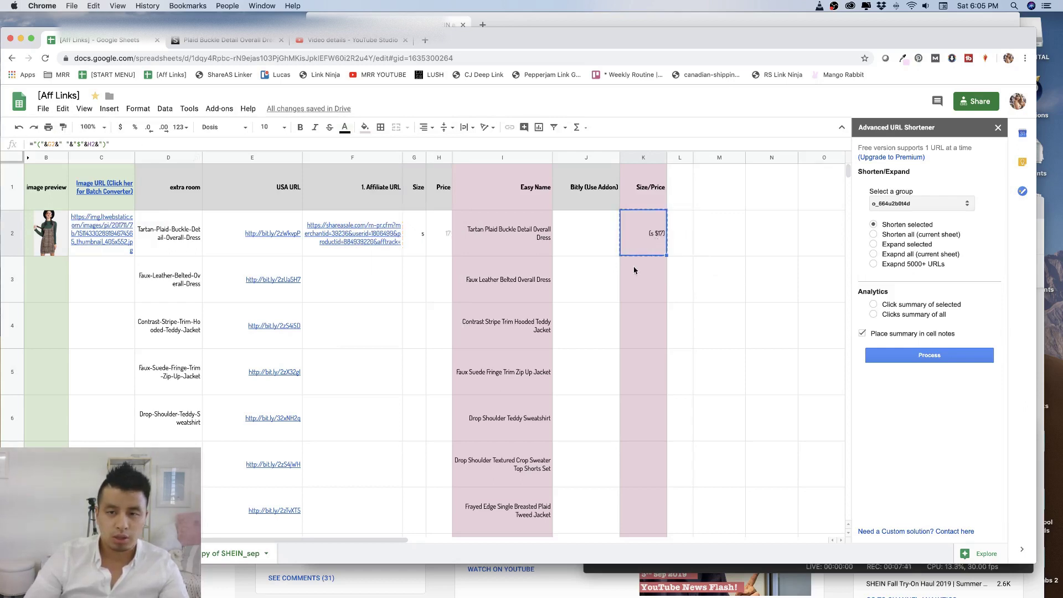
{"action": "left_click_drag", "start_coordinate": [634, 270], "coordinate": [645, 447]}
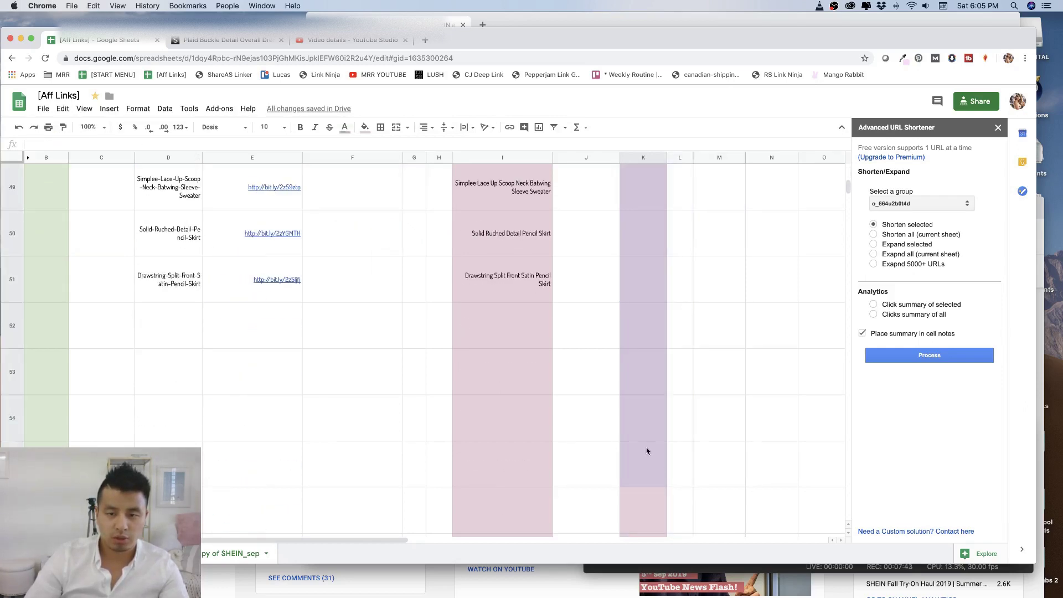
{"action": "key", "text": "ctrl+v"}
{"action": "scroll", "coordinate": [634, 308], "scroll_direction": "up", "scroll_amount": 20}
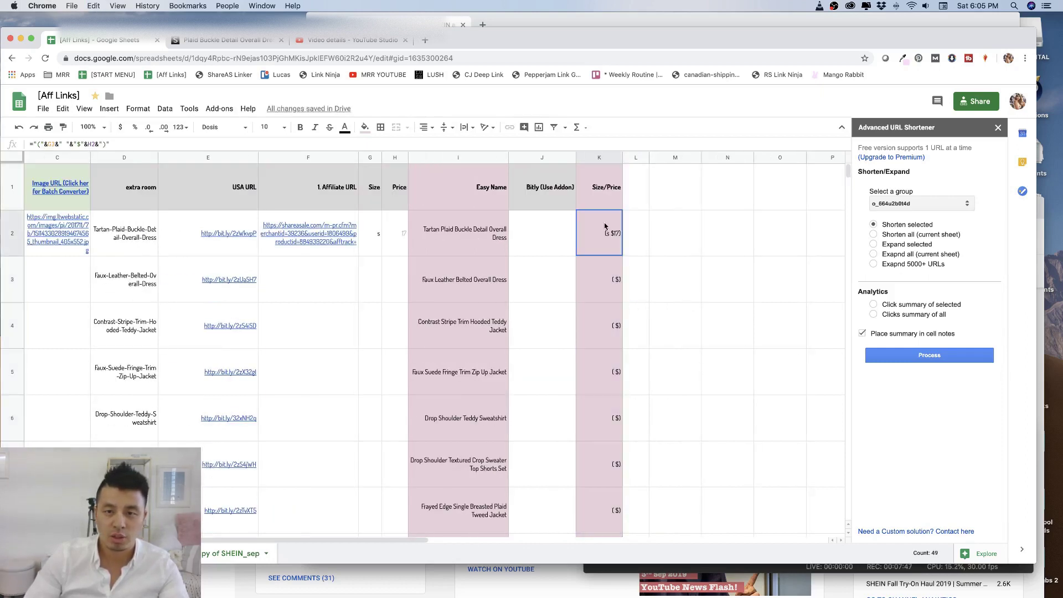
Examine how the Size/Price formula in K2 combines the Size and Price cells with brackets and a dollar sign
{"action": "left_click", "coordinate": [611, 231]}
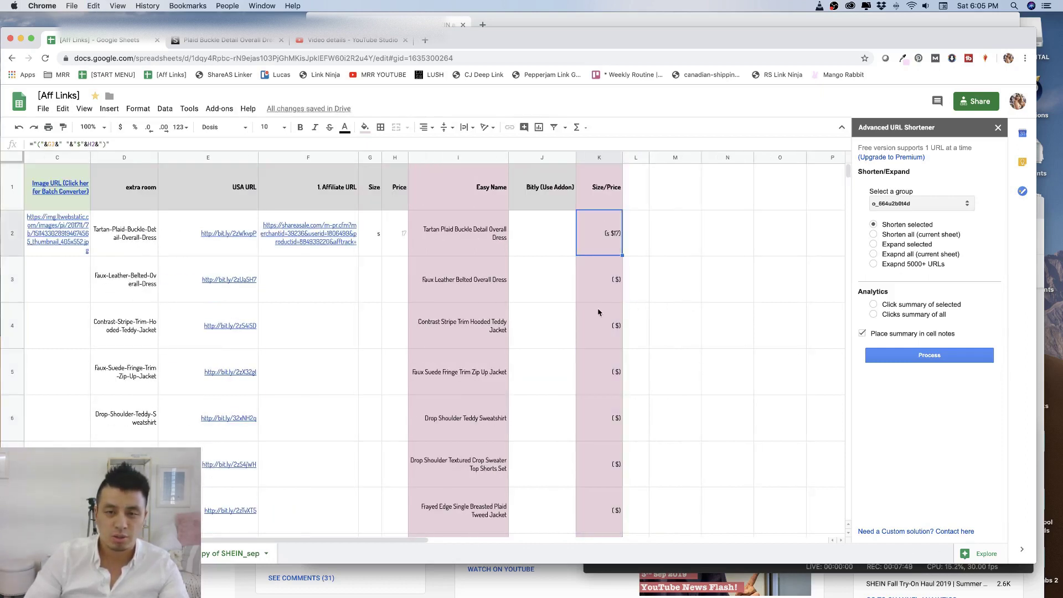
{"action": "left_click", "coordinate": [137, 145]}
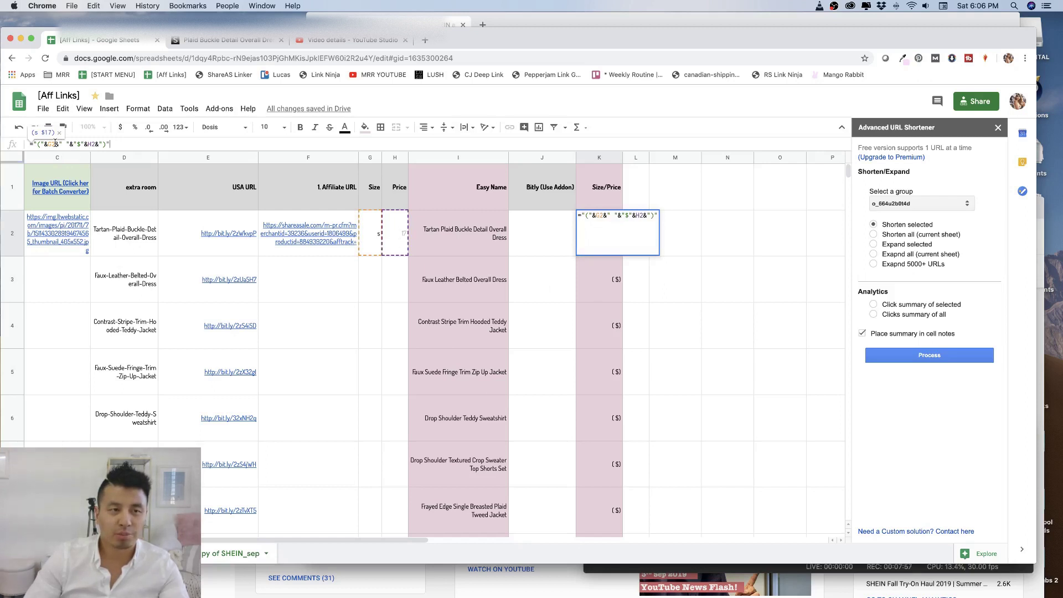
{"action": "key", "text": "Escape"}
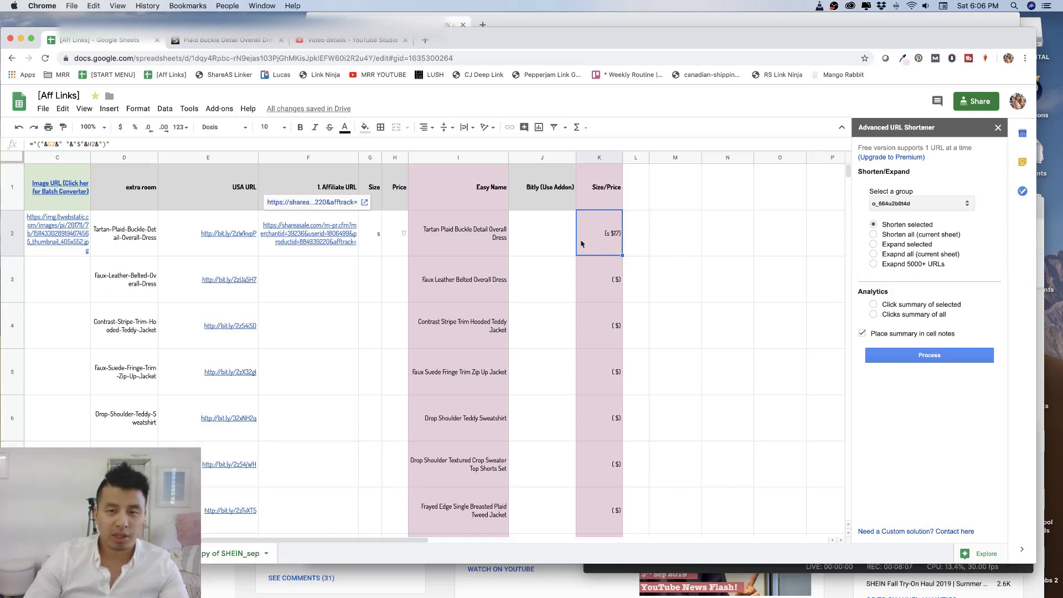
Review the Bitly (Use Addon) header in J1 and locate the Advanced URL Shortener add-on with its start option
{"action": "left_click", "coordinate": [546, 180]}
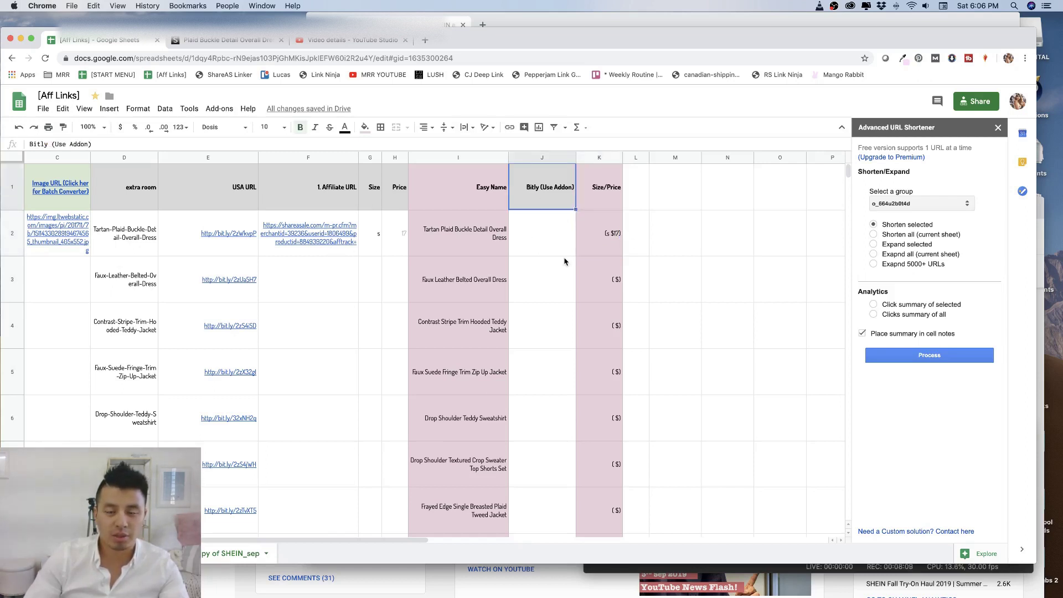
{"action": "double_click", "coordinate": [547, 191]}
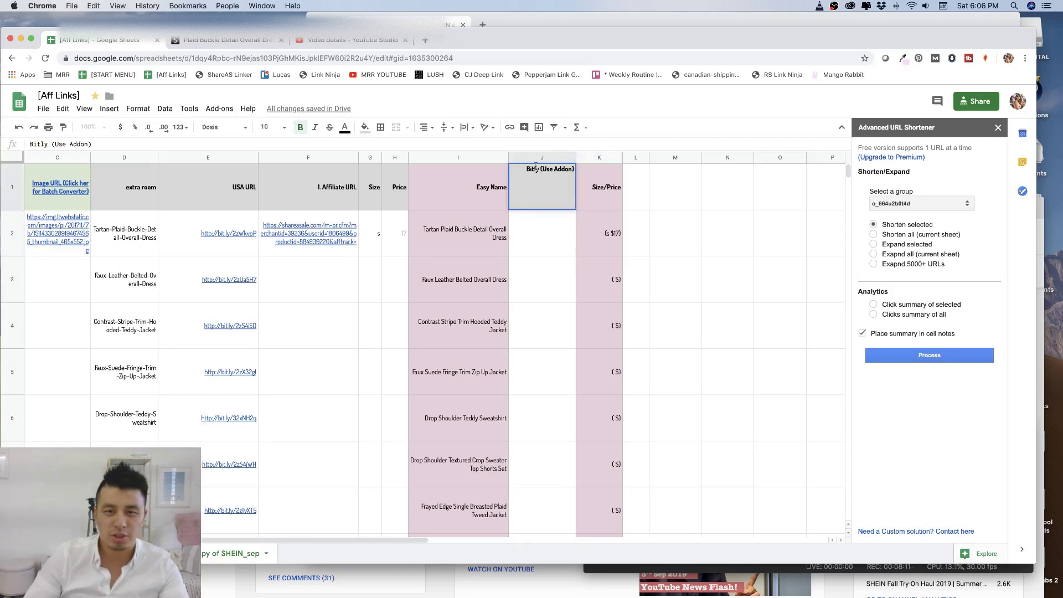
{"action": "left_click_drag", "start_coordinate": [542, 169], "coordinate": [576, 169]}
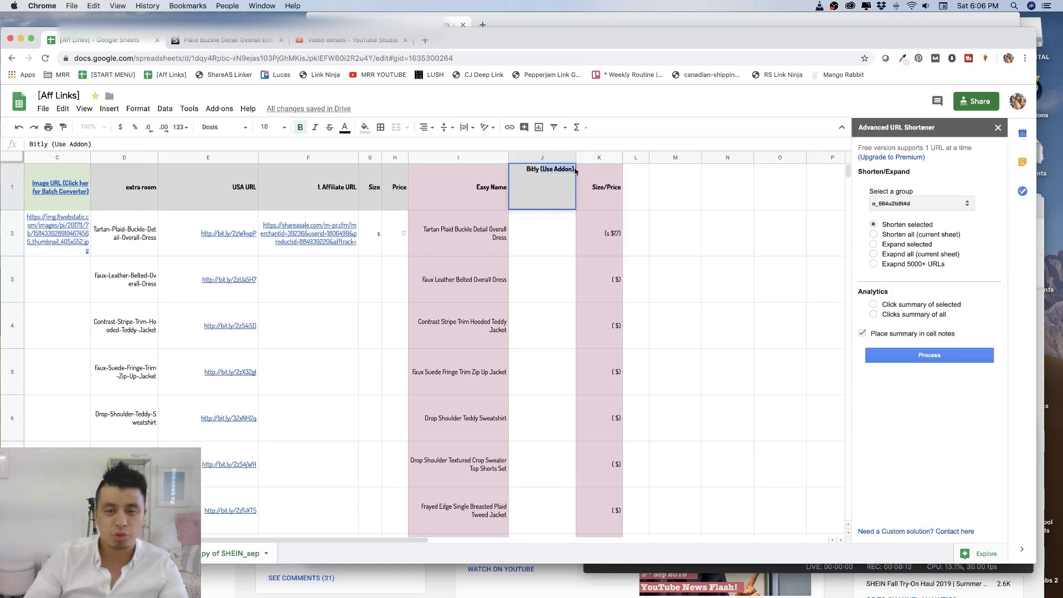
{"action": "key", "text": "Return"}
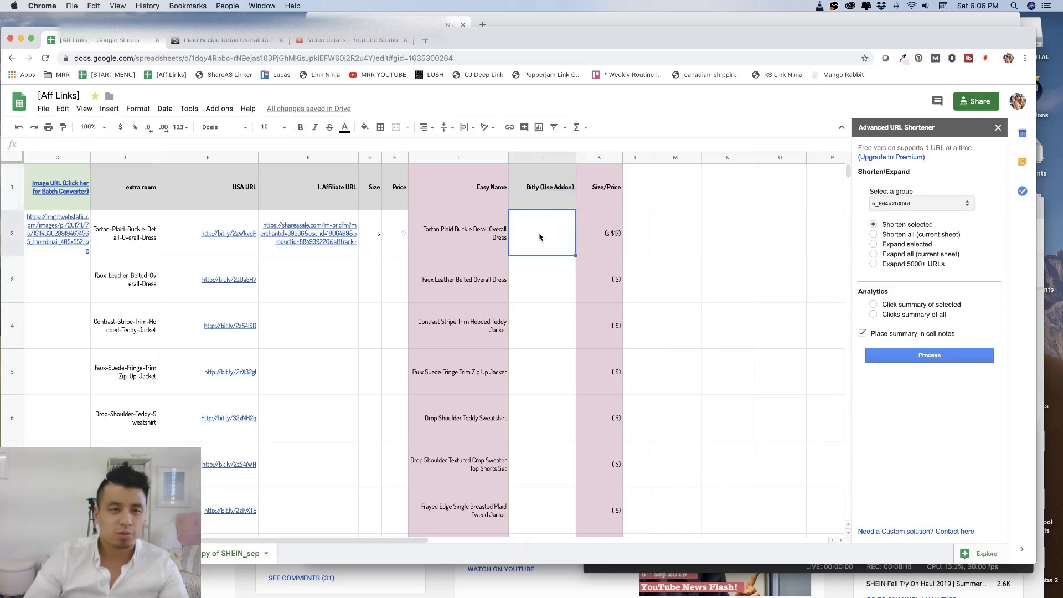
{"action": "left_click", "coordinate": [219, 109]}
{"action": "mouse_move", "coordinate": [294, 160]}
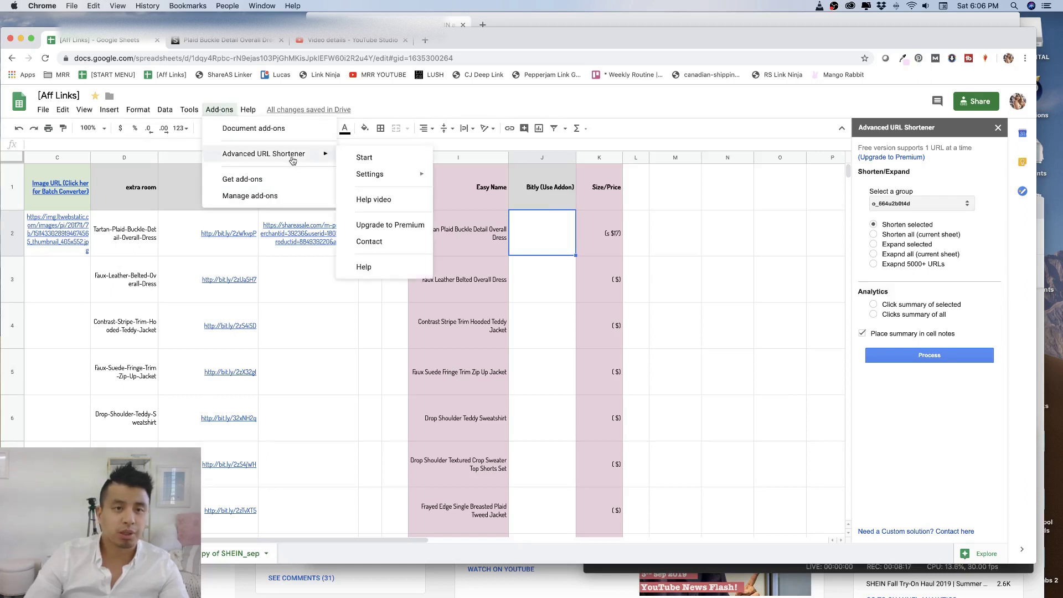
{"action": "left_click", "coordinate": [220, 110]}
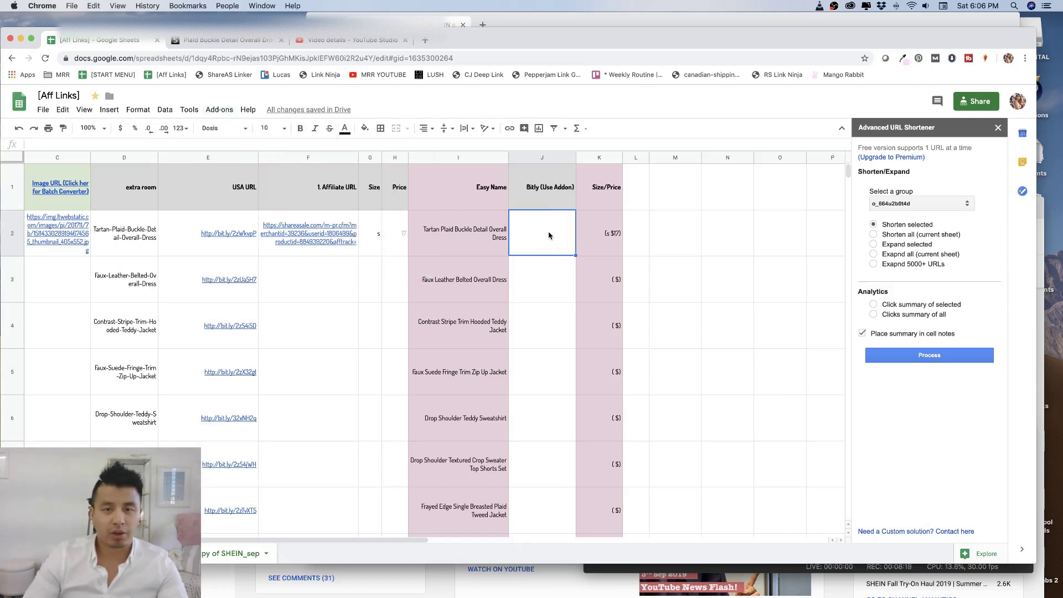
{"action": "left_click", "coordinate": [219, 109]}
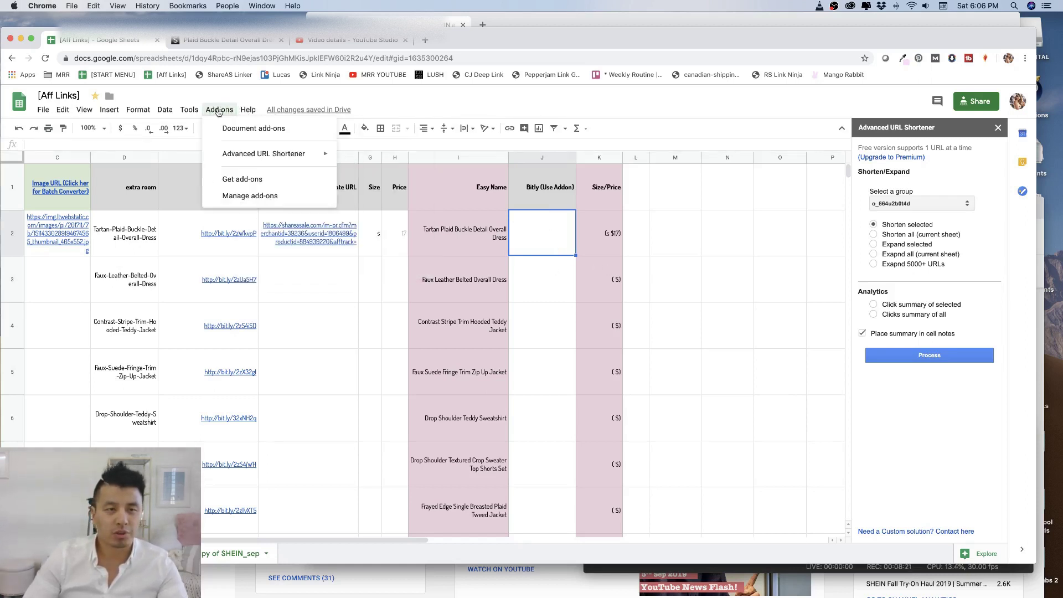
{"action": "left_click", "coordinate": [249, 110]}
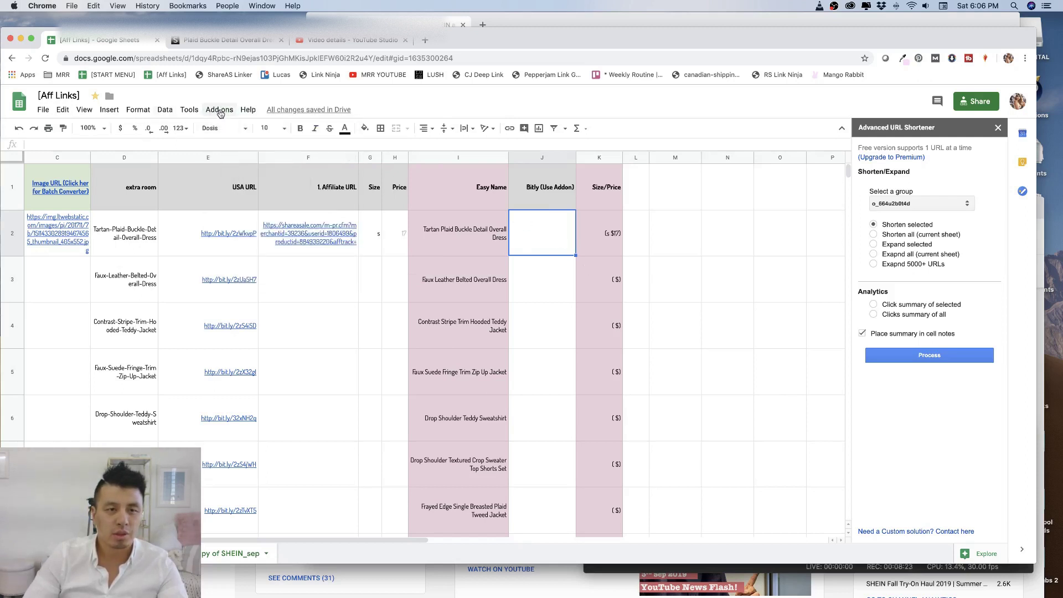
{"action": "left_click", "coordinate": [220, 110]}
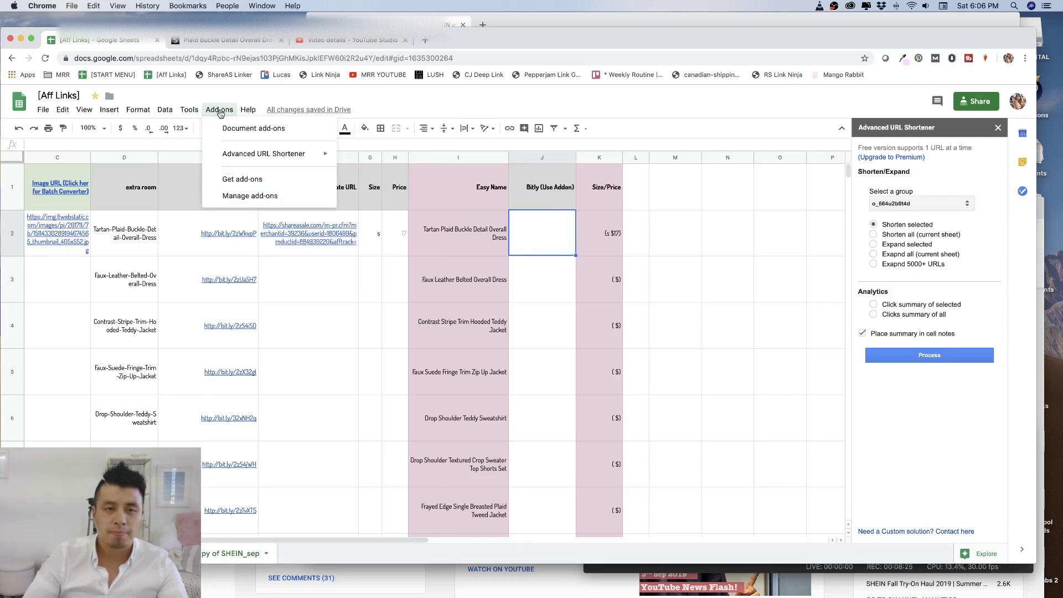
{"action": "mouse_move", "coordinate": [228, 155]}
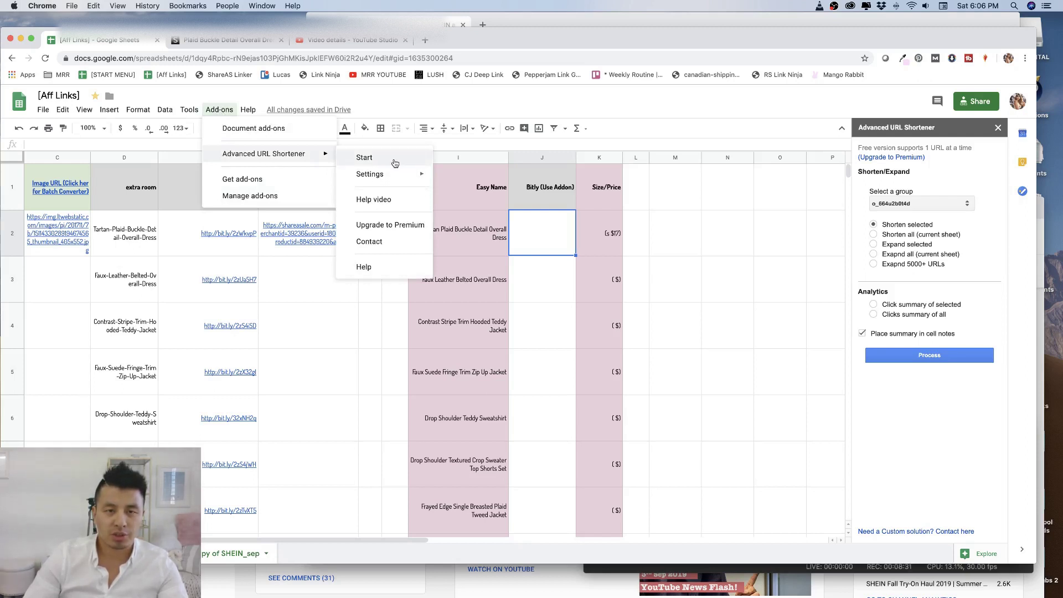
Close the Advanced URL Shortener add-on and start it again with the empty Bitly cell J2 selected
{"action": "left_click", "coordinate": [999, 127]}
{"action": "left_click", "coordinate": [998, 127]}
{"action": "left_click", "coordinate": [540, 293]}
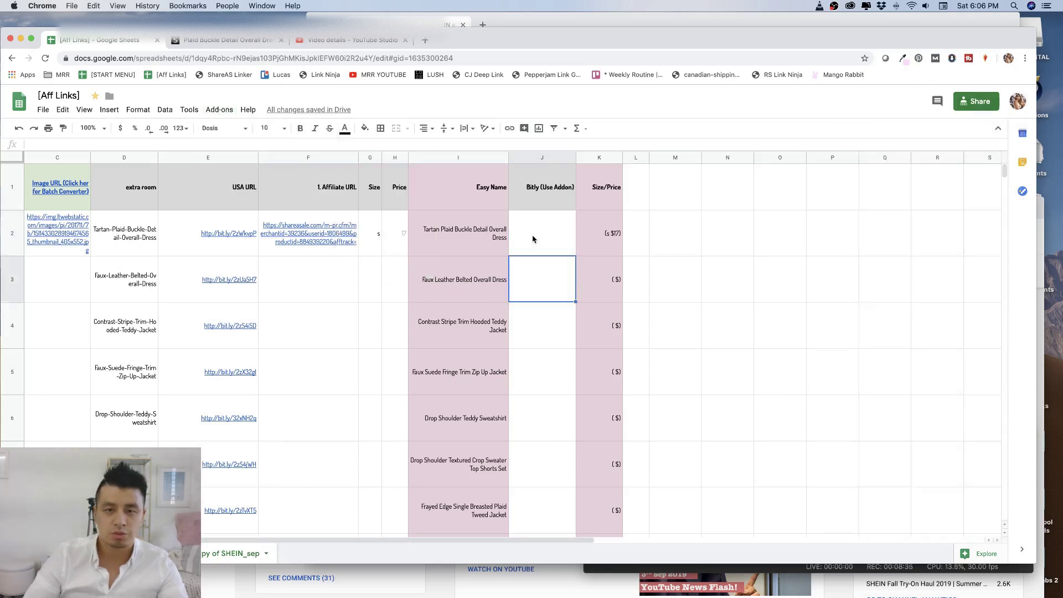
{"action": "left_click", "coordinate": [537, 239]}
{"action": "left_click", "coordinate": [219, 109]}
{"action": "mouse_move", "coordinate": [287, 151]}
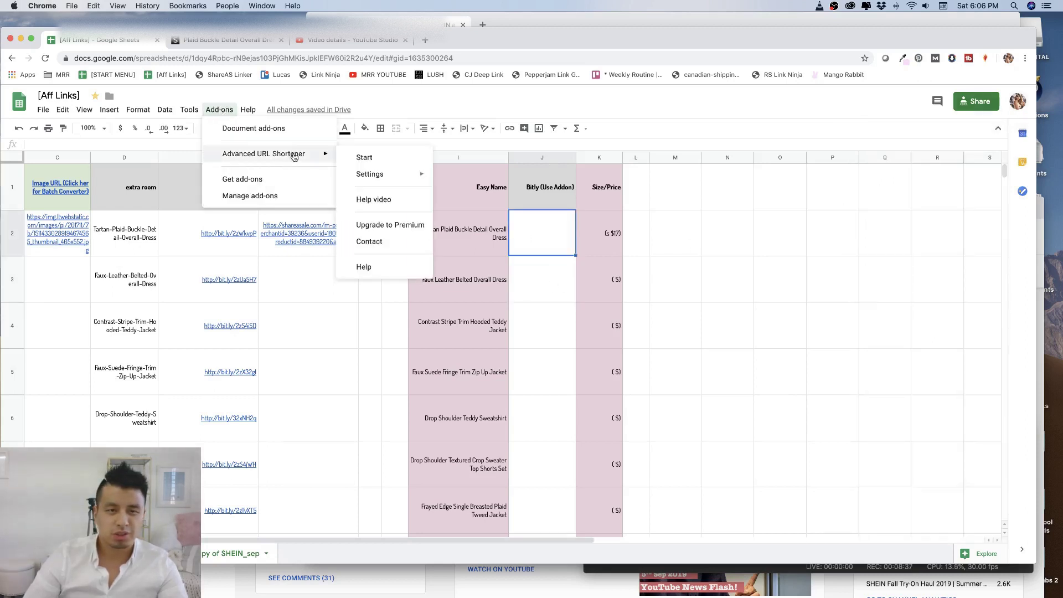
{"action": "left_click", "coordinate": [394, 158]}
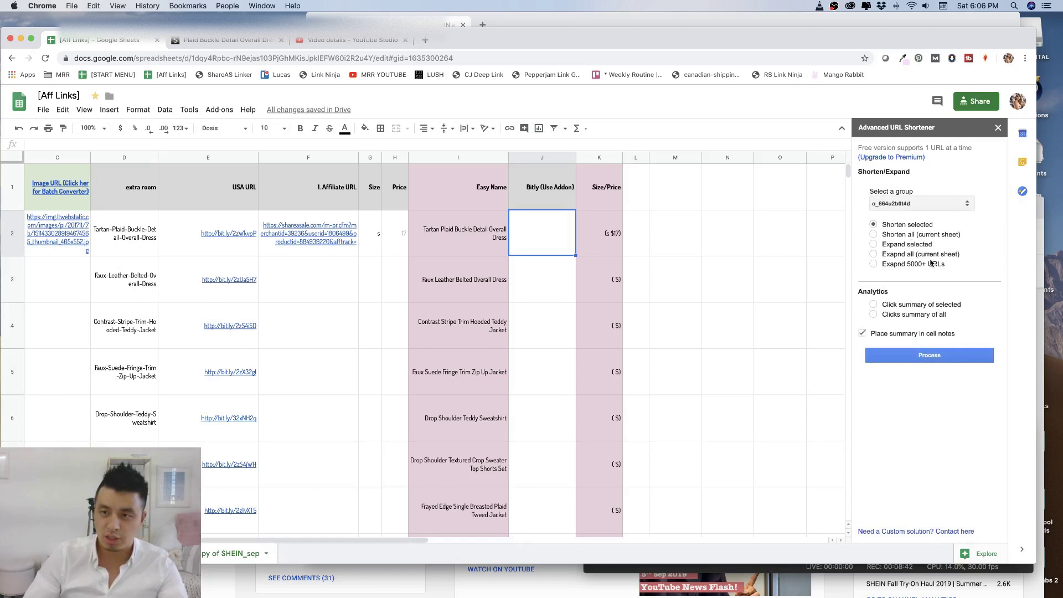
Keep the existing Bitly group in the URL shortener and turn off placing the summary in cell notes
{"action": "left_click", "coordinate": [912, 204]}
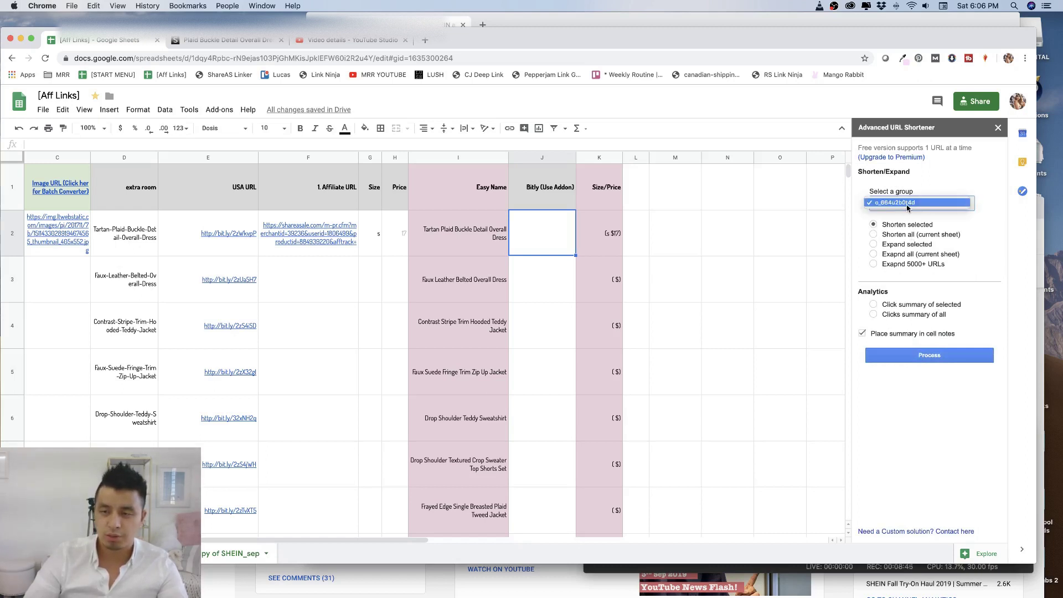
{"action": "left_click", "coordinate": [908, 204]}
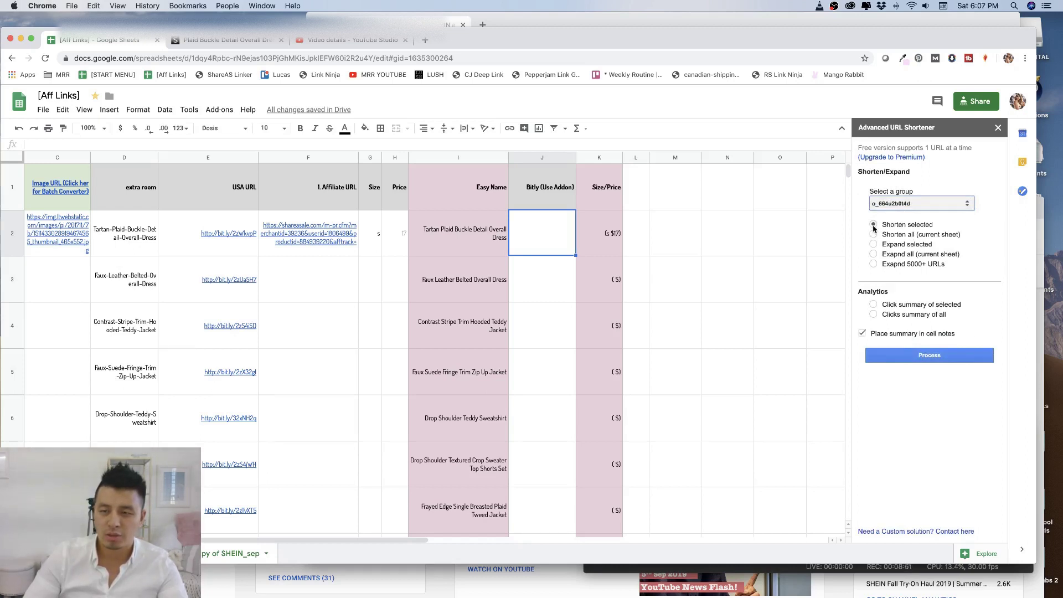
{"action": "left_click", "coordinate": [863, 334]}
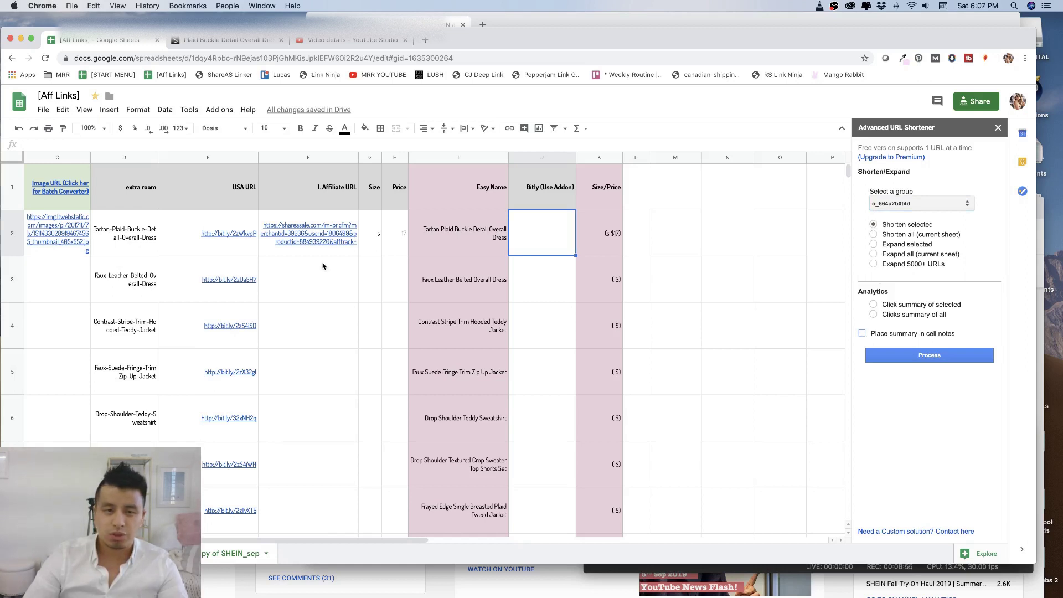
Copy the affiliate URL from F2 into the Bitly cell J2
{"action": "left_click", "coordinate": [335, 244]}
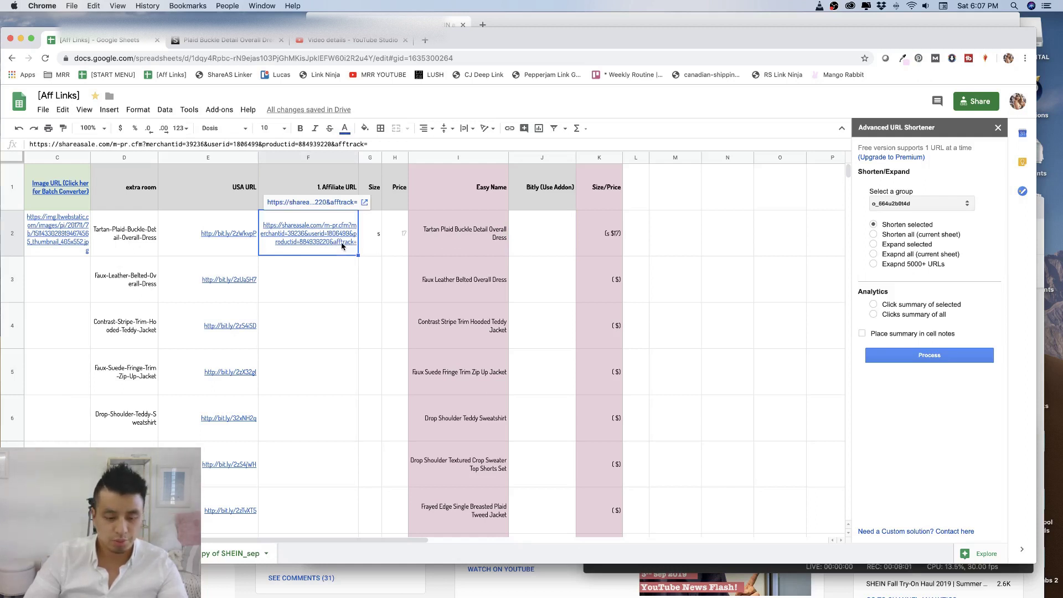
{"action": "key", "text": "super+c"}
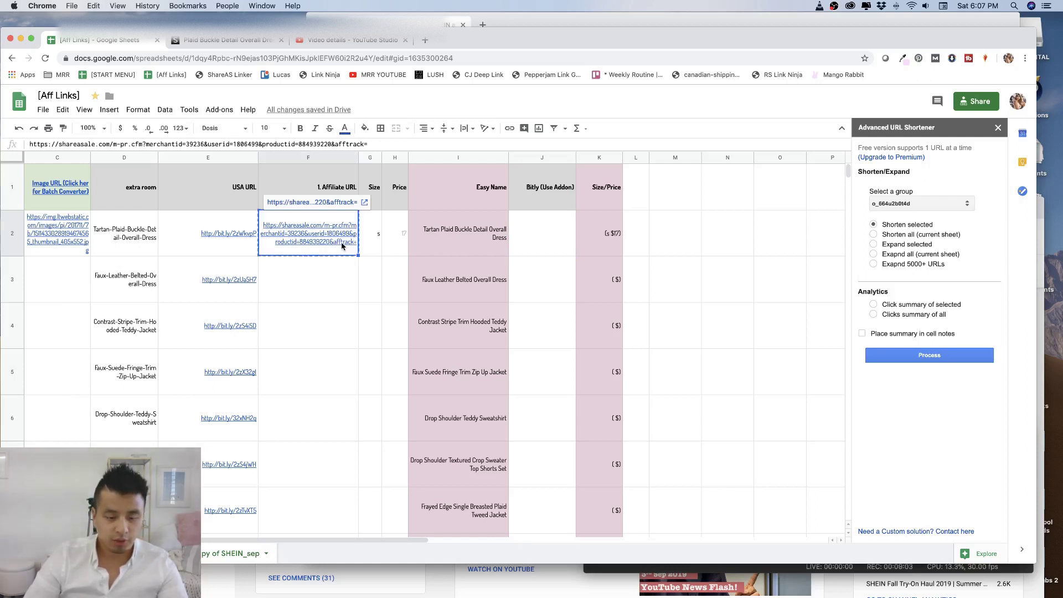
{"action": "left_click", "coordinate": [536, 244]}
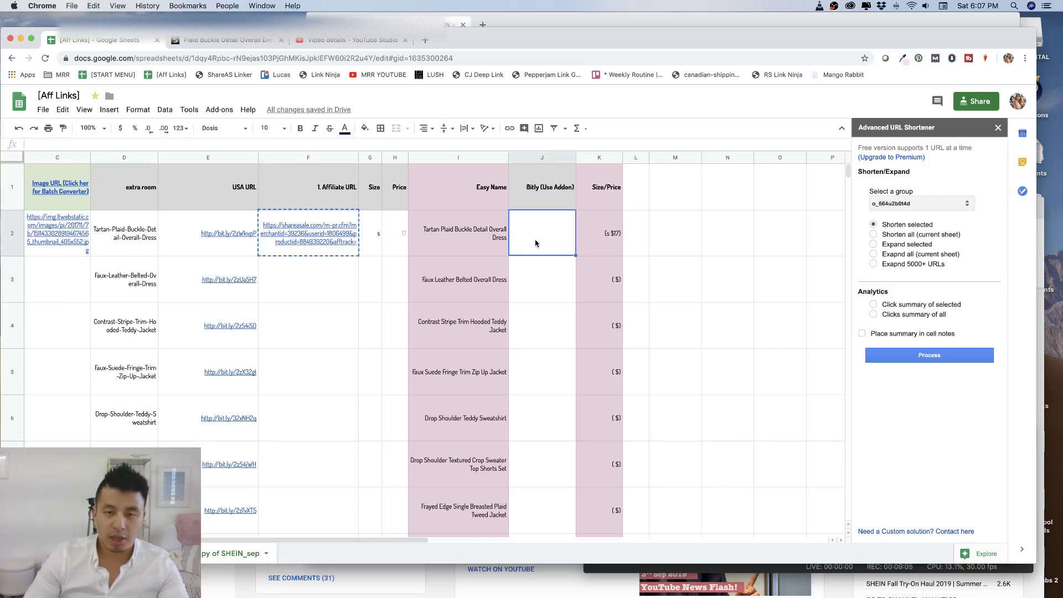
{"action": "key", "text": "super+v"}
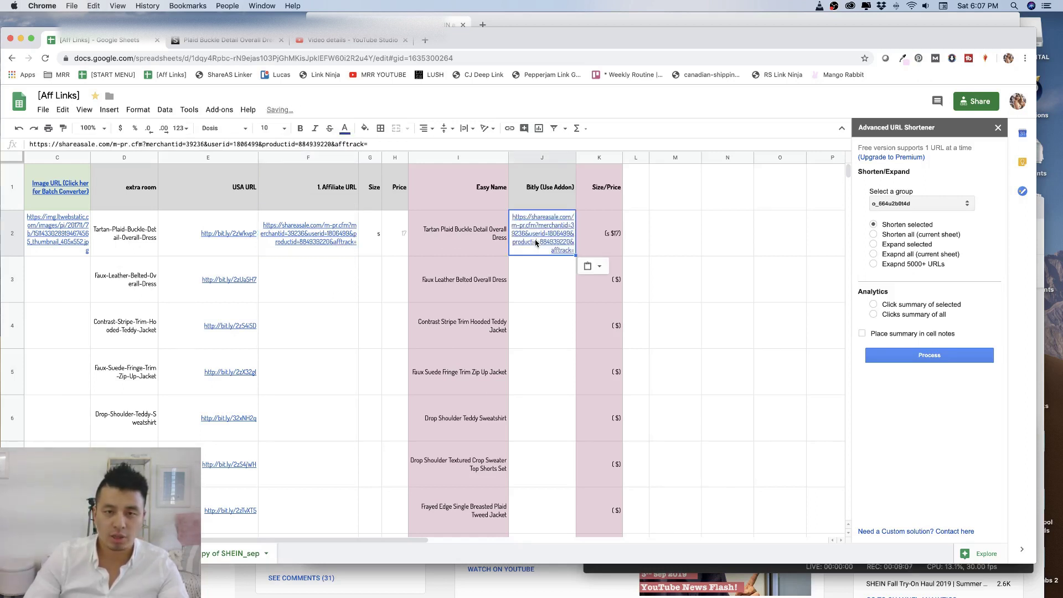
{"action": "left_click", "coordinate": [305, 242]}
{"action": "left_click", "coordinate": [552, 239]}
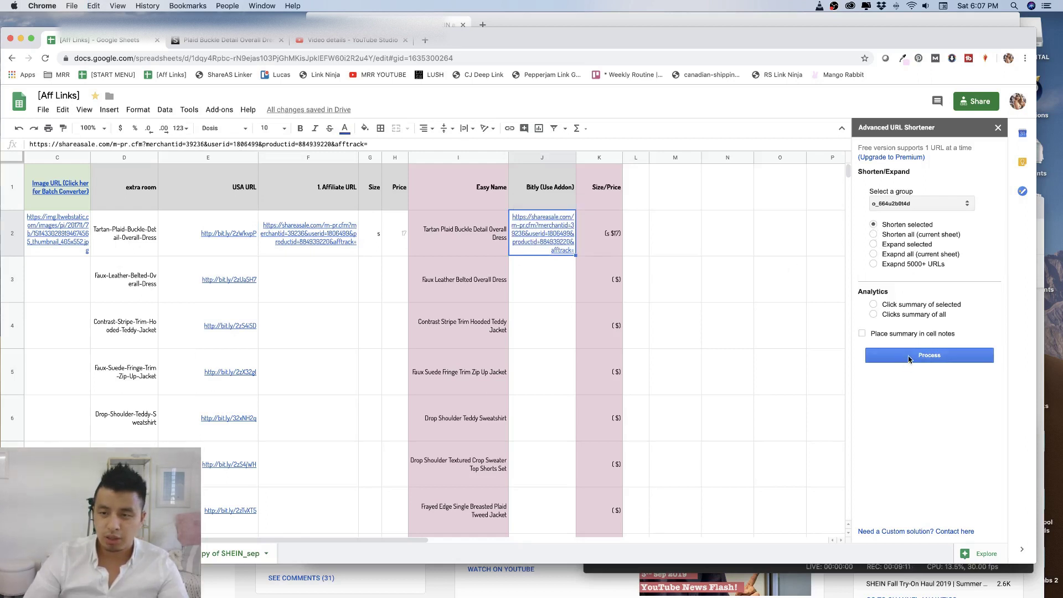
Shorten the affiliate URL in J2 to a Bitly link using the Shorten selected option
{"action": "left_click", "coordinate": [543, 232]}
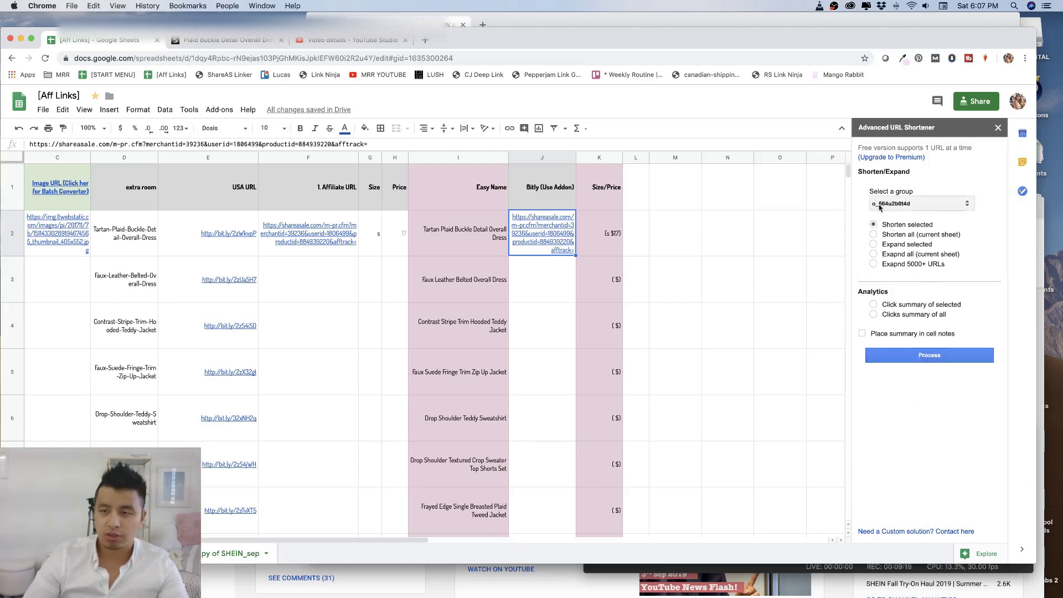
{"action": "left_click", "coordinate": [956, 360]}
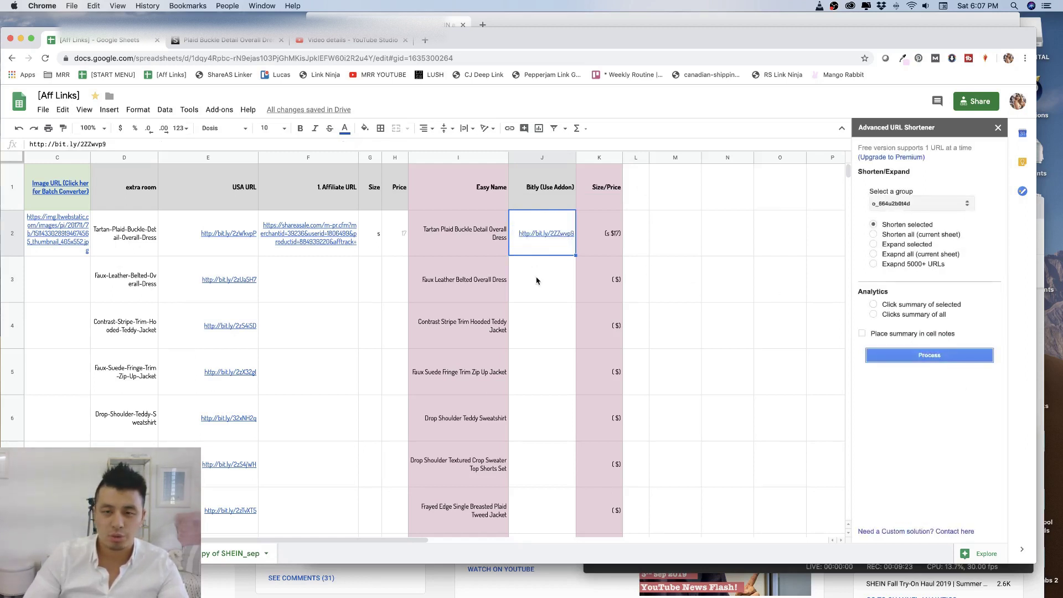
{"action": "left_click", "coordinate": [543, 265]}
{"action": "left_click", "coordinate": [548, 242]}
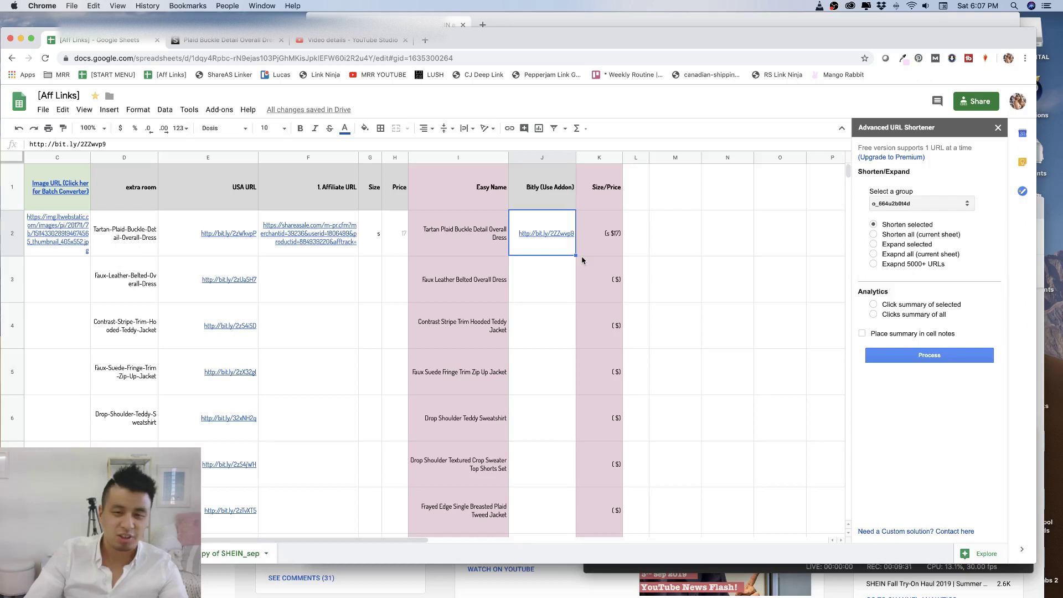
Review the completed row 2, from the image preview and image URL through the Easy Name, Bitly and Size/Price cells
{"action": "scroll", "coordinate": [582, 258], "scroll_direction": "left", "scroll_amount": 2}
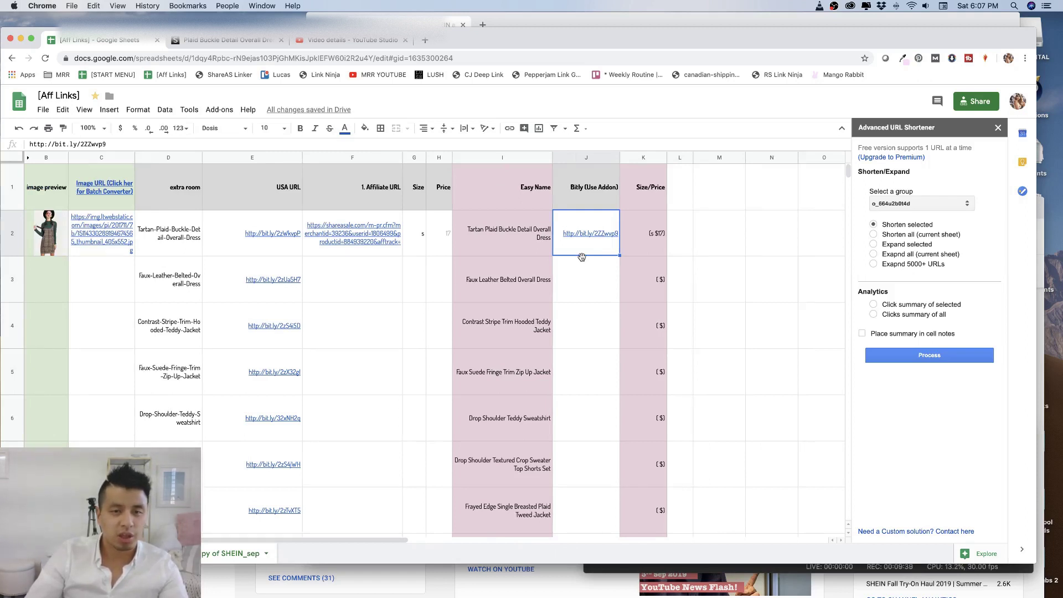
{"action": "left_click", "coordinate": [565, 254]}
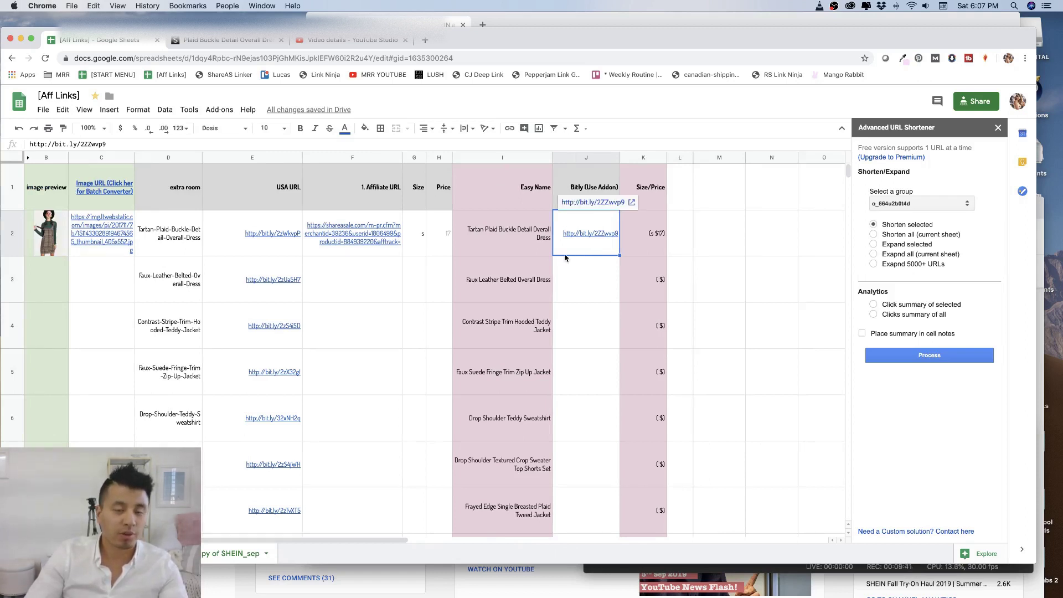
{"action": "left_click", "coordinate": [84, 245]}
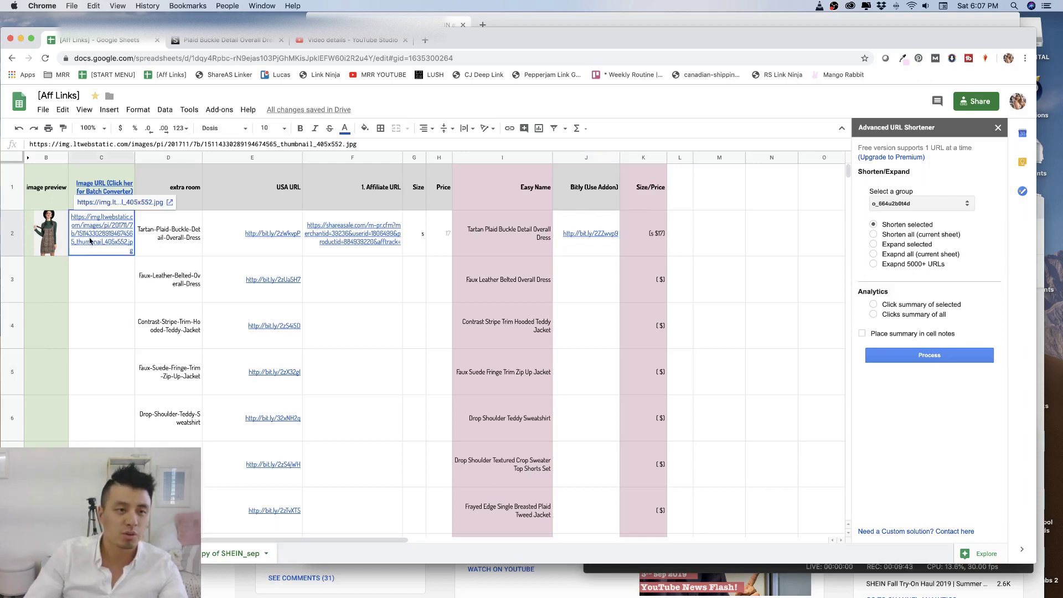
{"action": "left_click", "coordinate": [8, 246]}
{"action": "left_click", "coordinate": [40, 246]}
{"action": "left_click", "coordinate": [133, 240]}
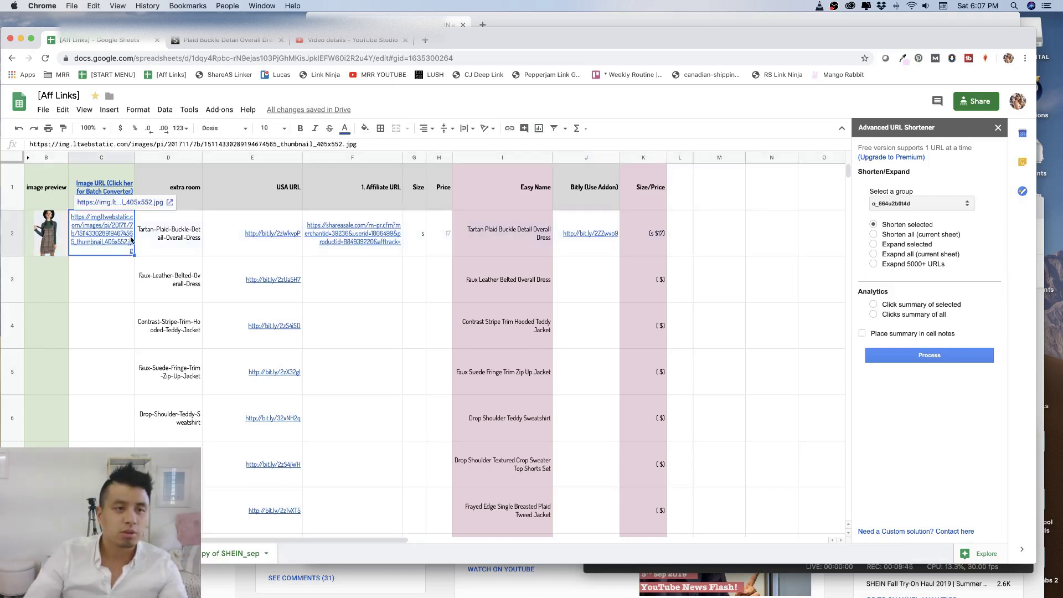
{"action": "left_click", "coordinate": [510, 244]}
{"action": "left_click", "coordinate": [646, 236]}
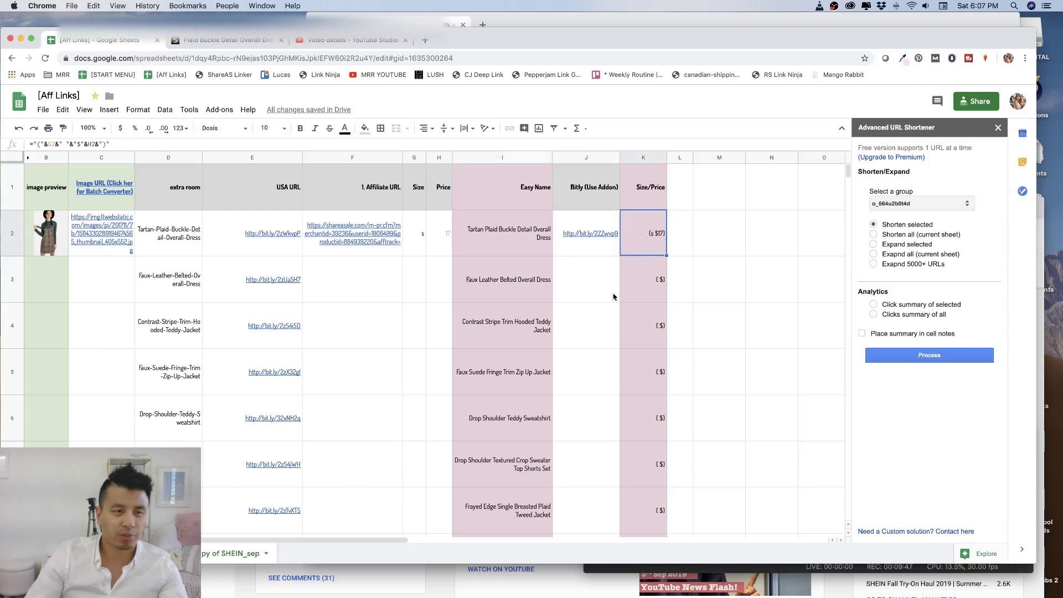
{"action": "left_click", "coordinate": [506, 272]}
{"action": "left_click", "coordinate": [81, 239]}
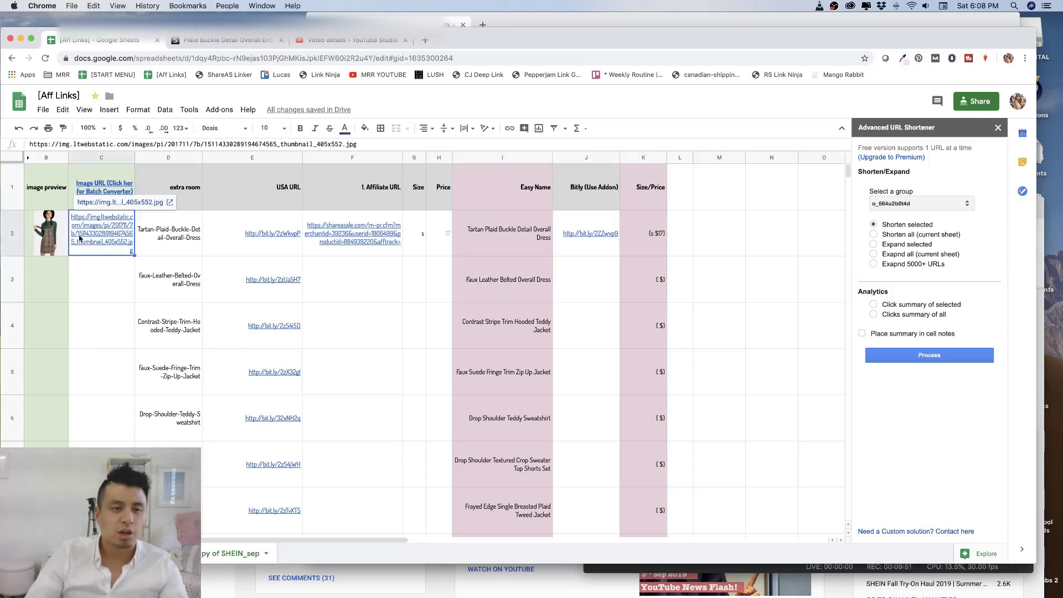
Open the Faux Leather Belted Overall Dress product page from its USA URL in E3 and close the previous product's tab
{"action": "left_click", "coordinate": [162, 296]}
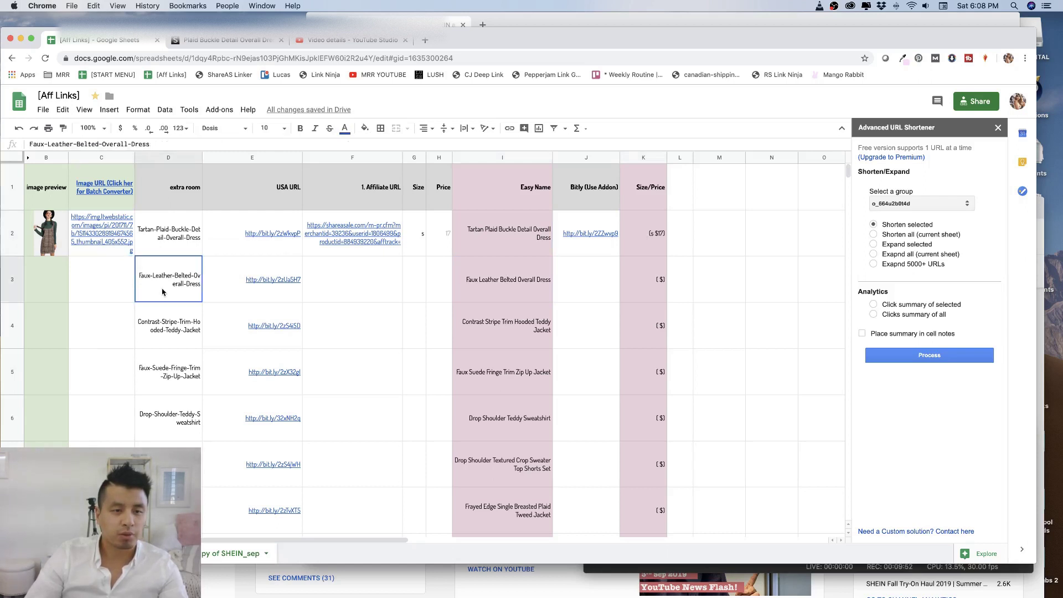
{"action": "left_click", "coordinate": [252, 286]}
{"action": "left_click", "coordinate": [249, 252]}
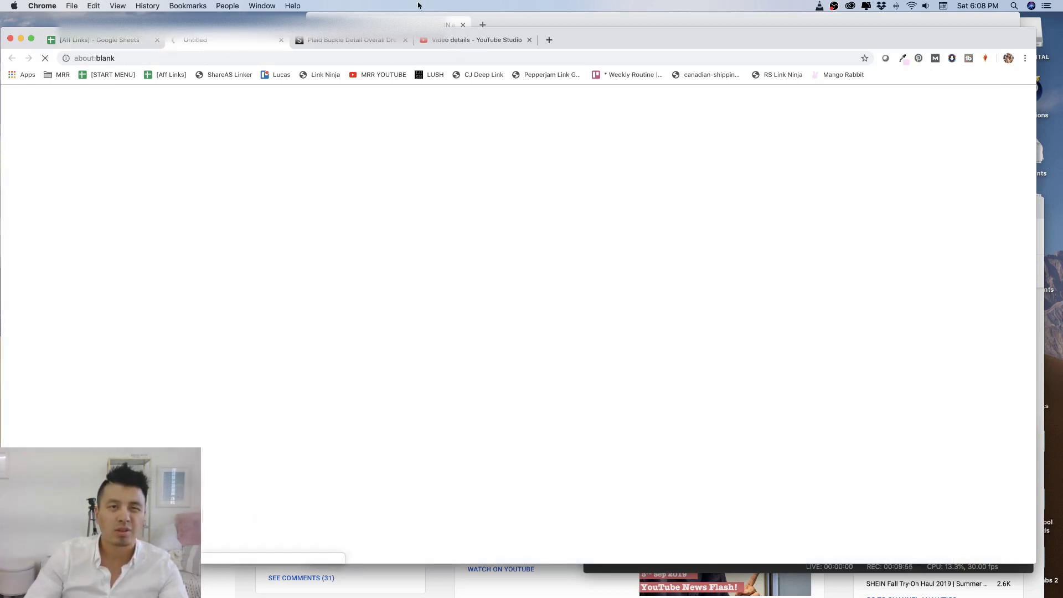
{"action": "left_click", "coordinate": [405, 40]}
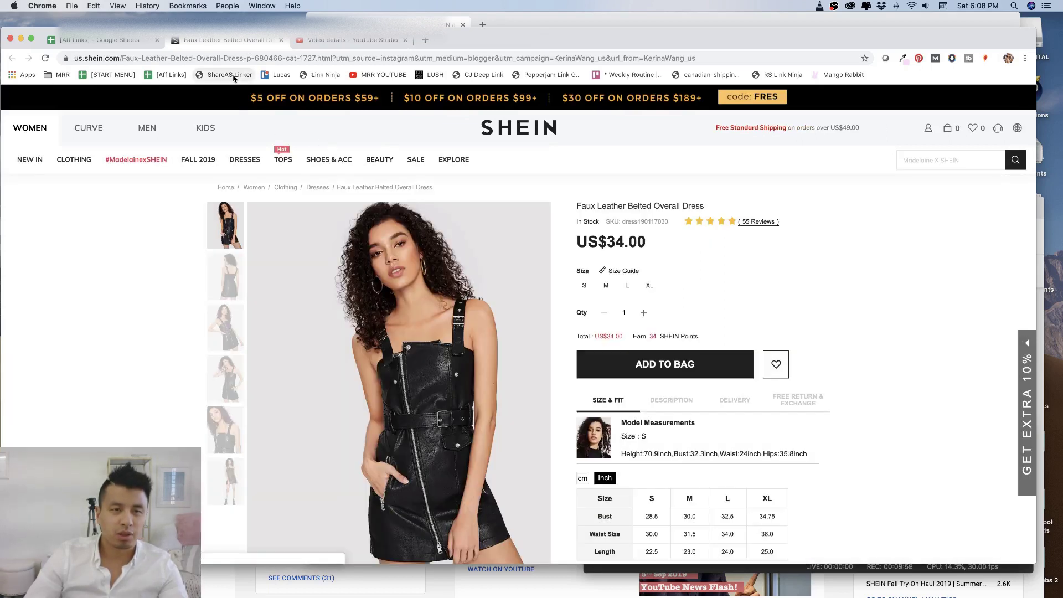
Generate the ShareASale affiliate link for the Faux Leather Belted Overall Dress and paste it into the Affiliate URL cell F3
{"action": "left_click", "coordinate": [232, 76]}
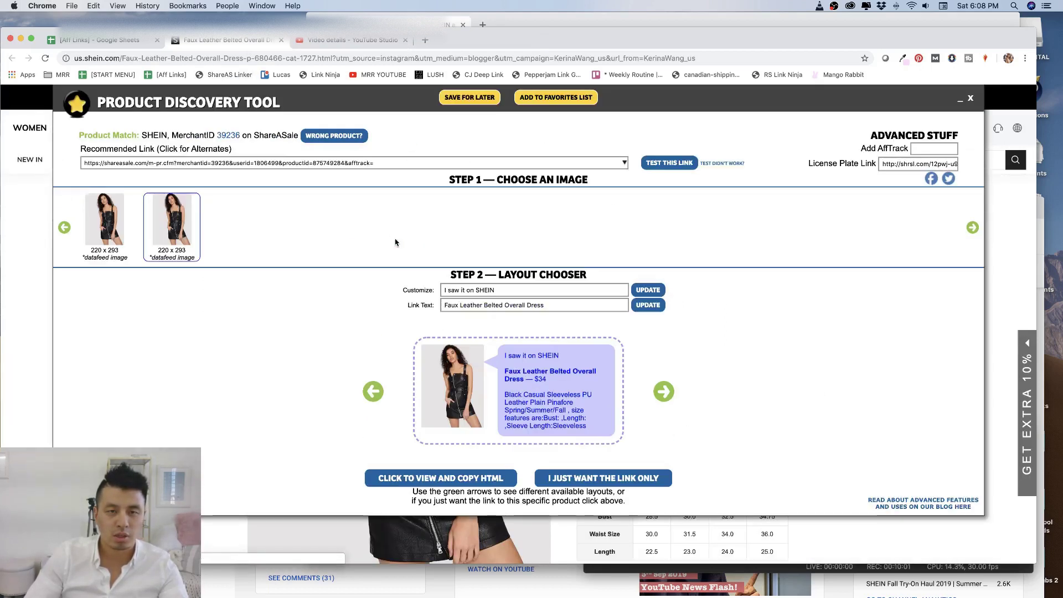
{"action": "left_click", "coordinate": [218, 163]}
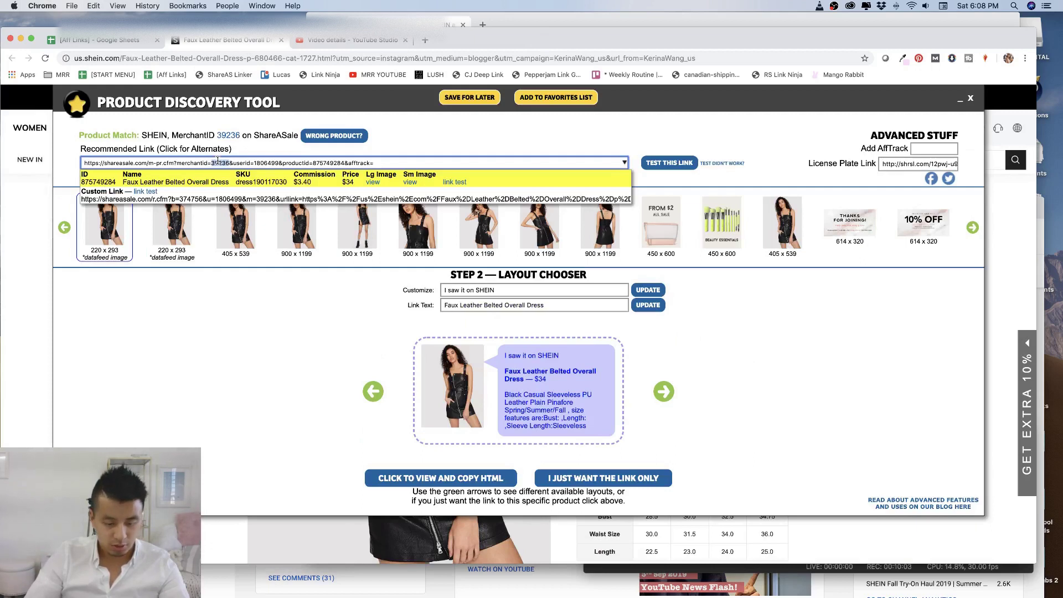
{"action": "left_click", "coordinate": [217, 162]}
{"action": "key", "text": "ctrl+c"}
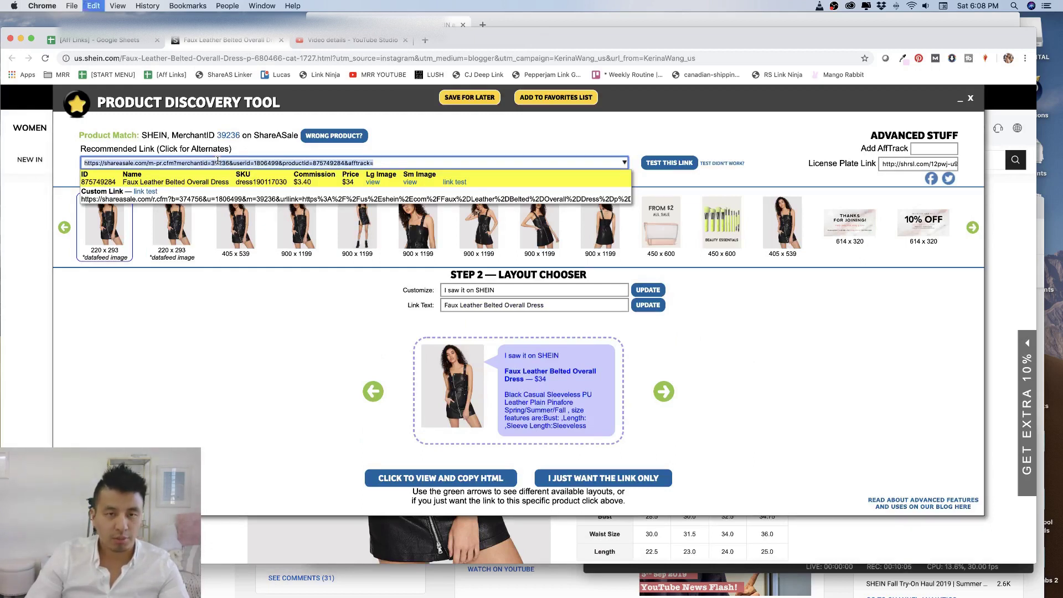
{"action": "left_click", "coordinate": [109, 41]}
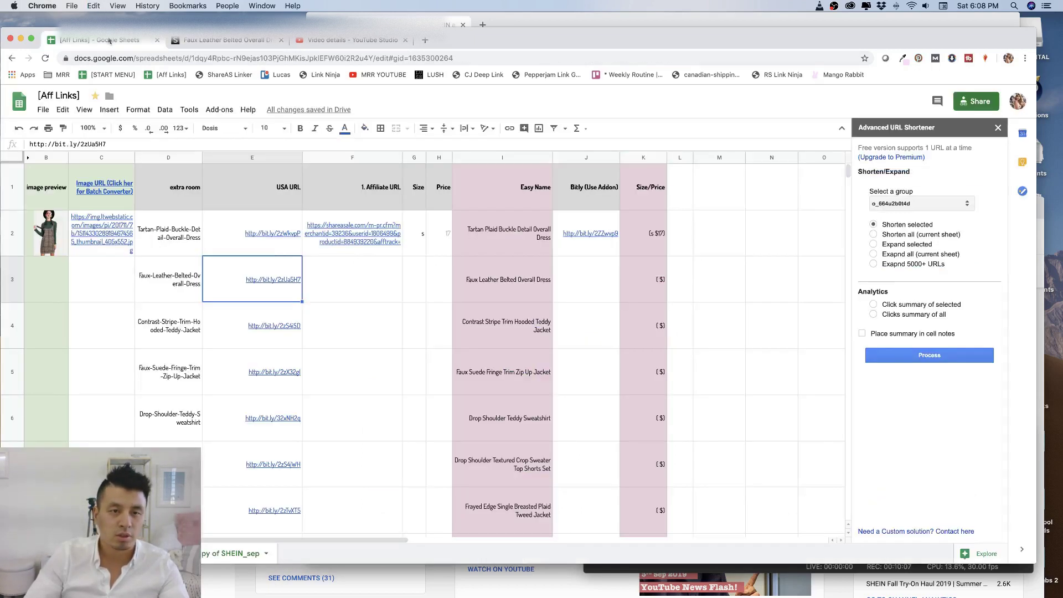
{"action": "left_click", "coordinate": [333, 304]}
{"action": "key", "text": "ctrl+v"}
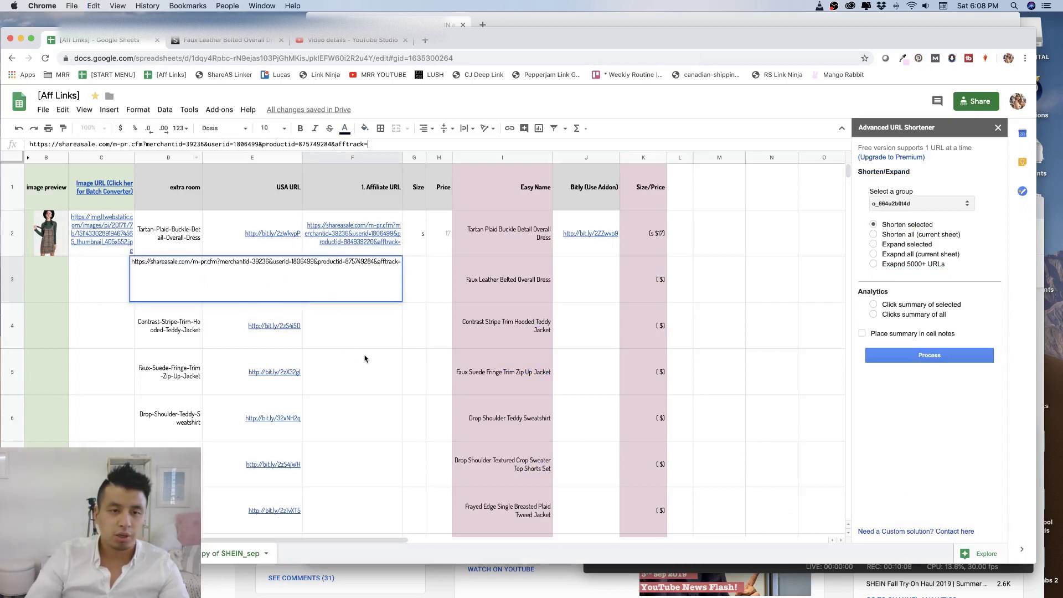
{"action": "key", "text": "Return"}
{"action": "left_click", "coordinate": [350, 288]}
Copy the image address of the dress's 405 x 539 picture and paste it into the Image URL cell C3
{"action": "left_click", "coordinate": [228, 44]}
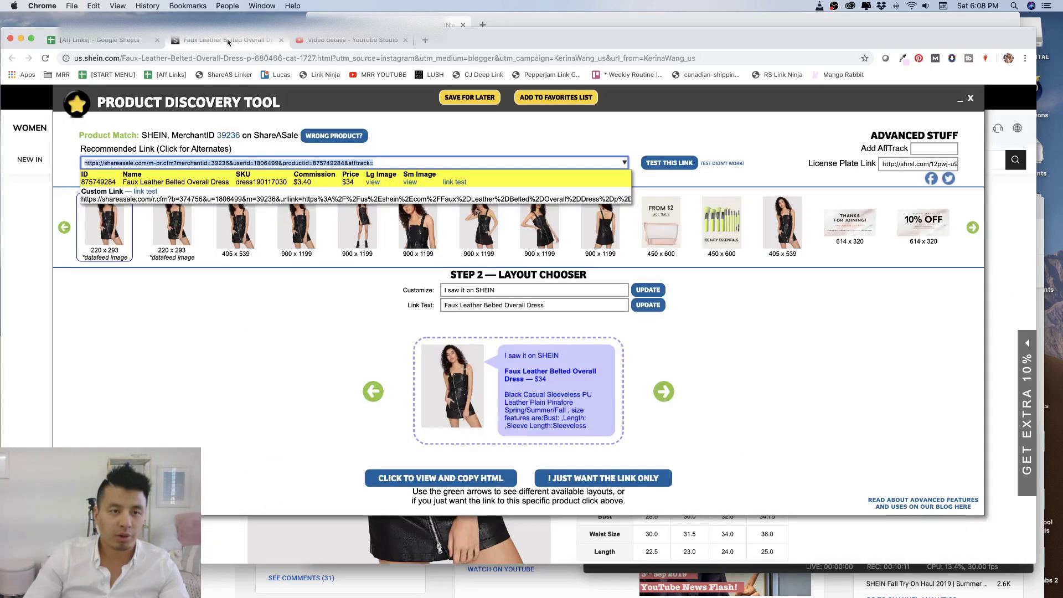
{"action": "right_click", "coordinate": [240, 230]}
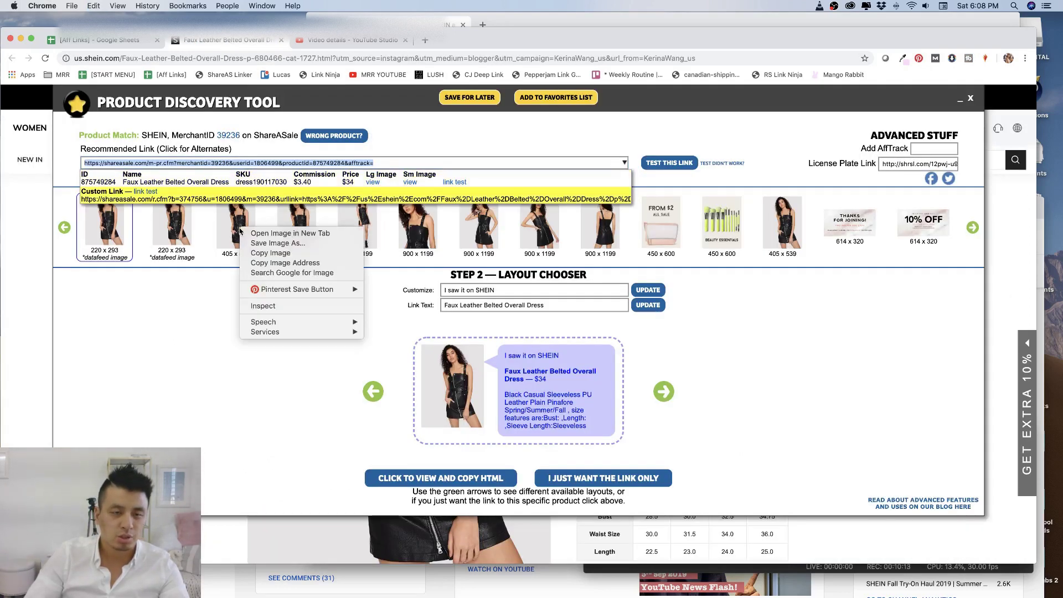
{"action": "left_click", "coordinate": [286, 263]}
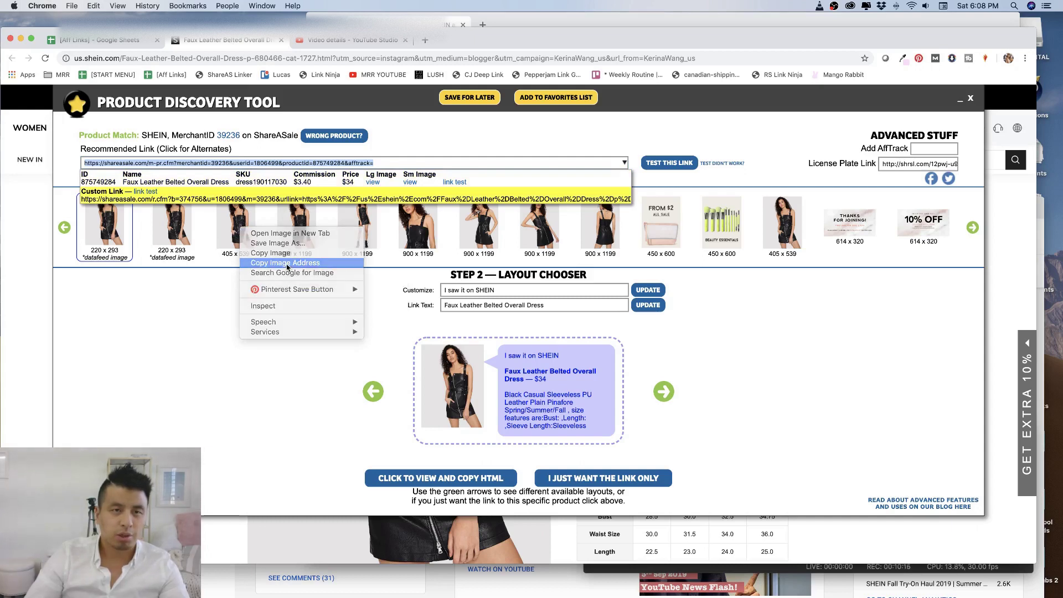
{"action": "left_click", "coordinate": [97, 40]}
{"action": "left_click", "coordinate": [108, 288]}
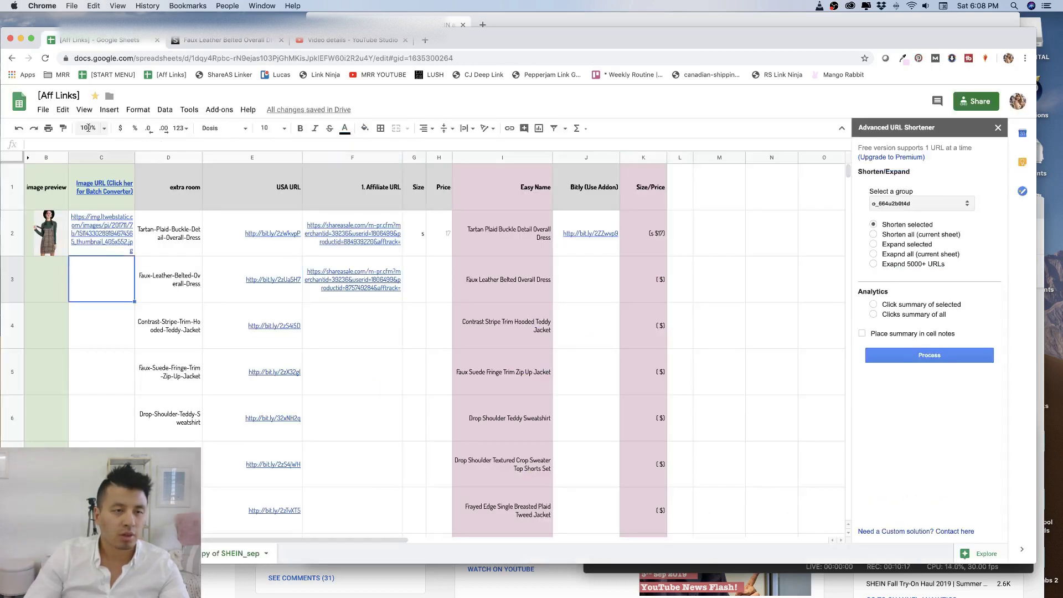
{"action": "key", "text": "super+v"}
{"action": "left_click", "coordinate": [345, 336]}
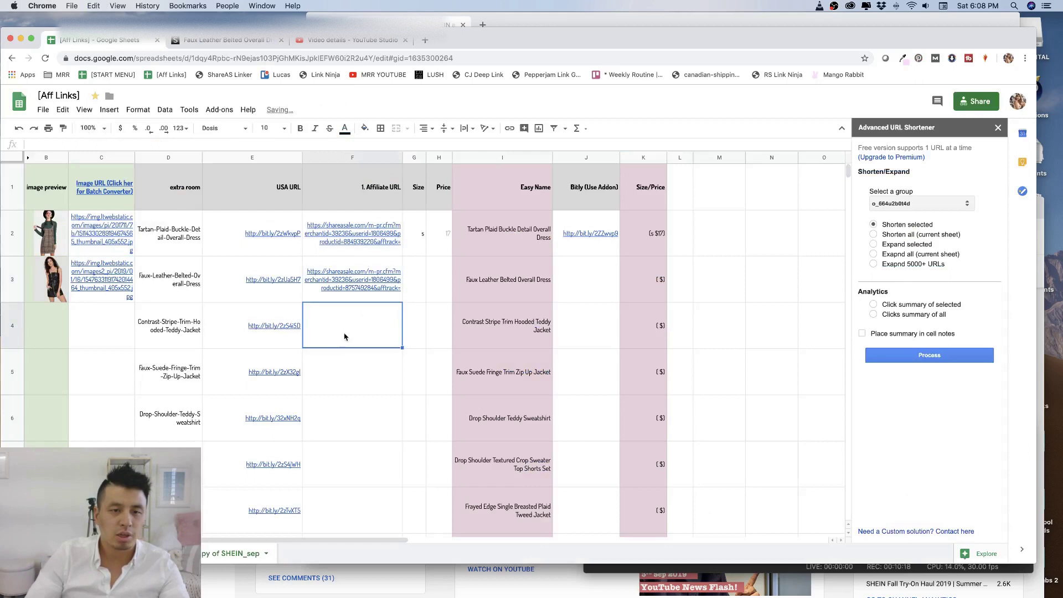
Check the dress's price in the Product Discovery Tool and enter size s in G3 and price 34 in H3
{"action": "left_click", "coordinate": [366, 283]}
{"action": "left_click", "coordinate": [224, 40]}
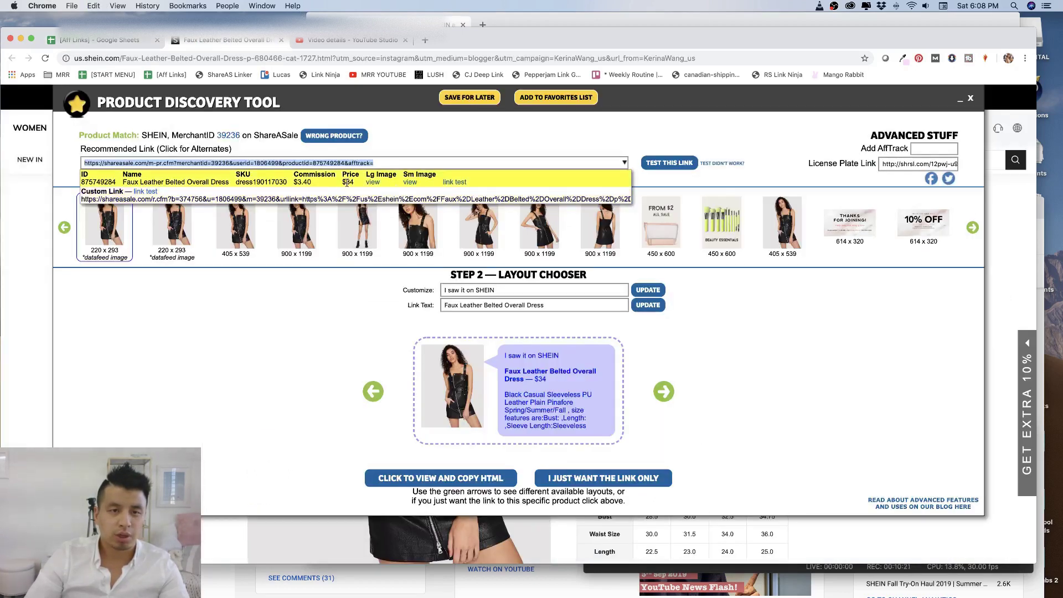
{"action": "left_click", "coordinate": [125, 41]}
{"action": "key", "text": "super+v"}
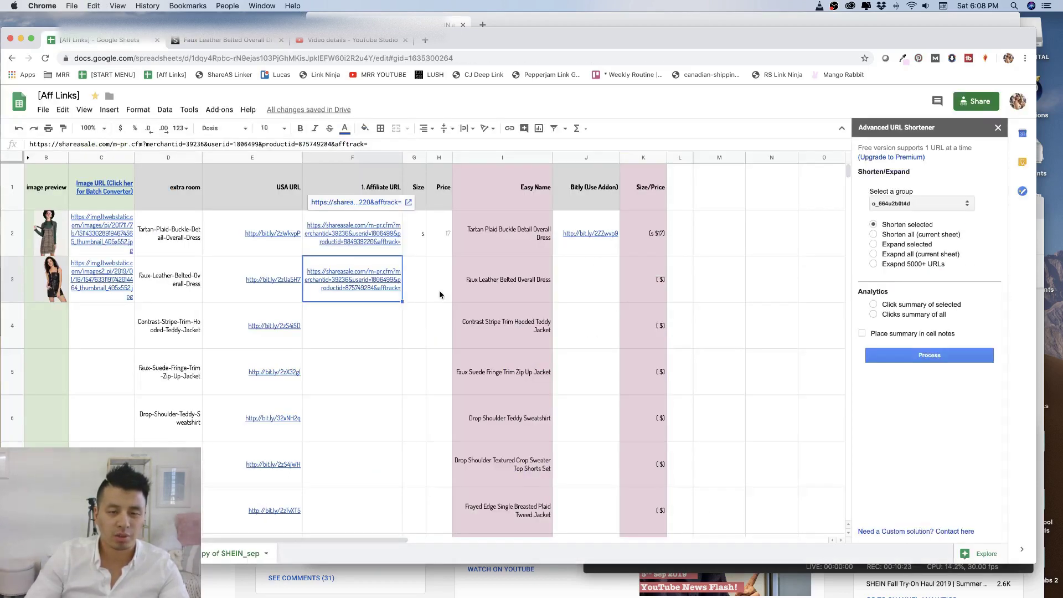
{"action": "left_click", "coordinate": [406, 287]}
{"action": "type", "text": "s"}
{"action": "left_click", "coordinate": [431, 287]}
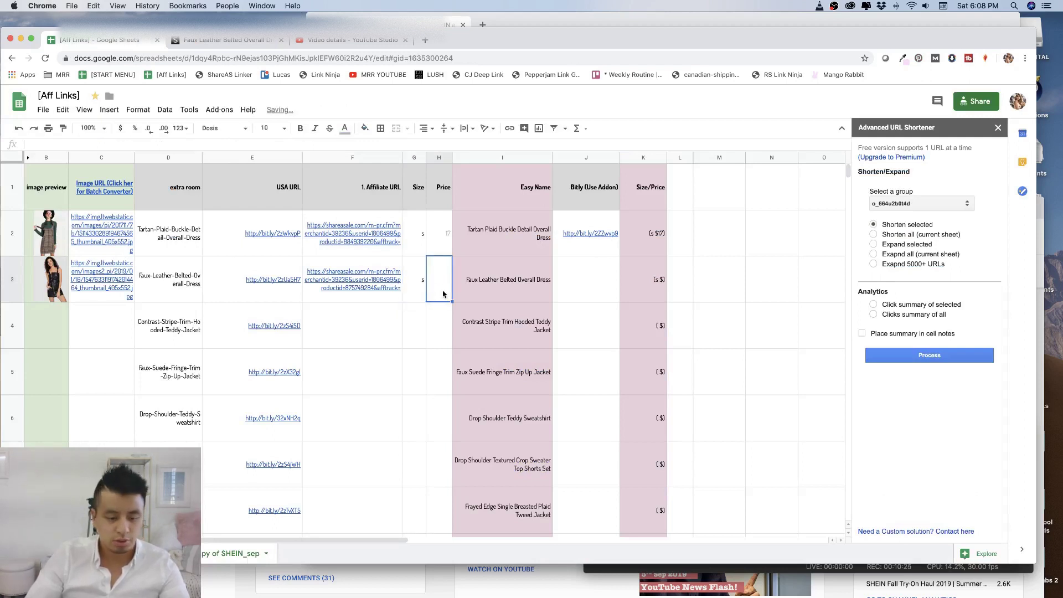
{"action": "type", "text": "34"}
{"action": "left_click", "coordinate": [435, 350]}
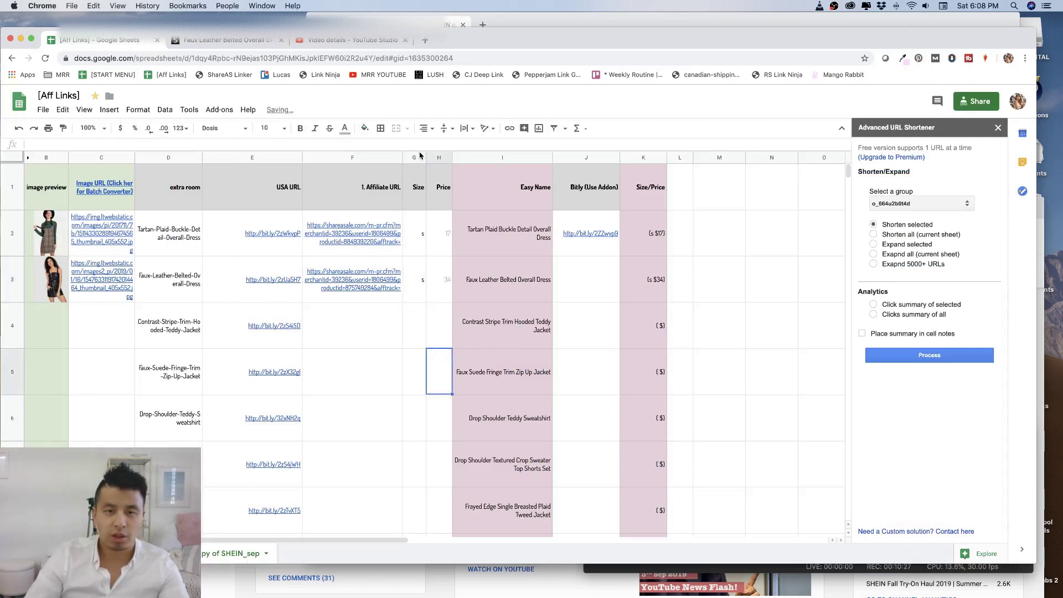
Set the text color of the Size and Price columns G and H to black
{"action": "left_click_drag", "start_coordinate": [419, 160], "coordinate": [442, 159]}
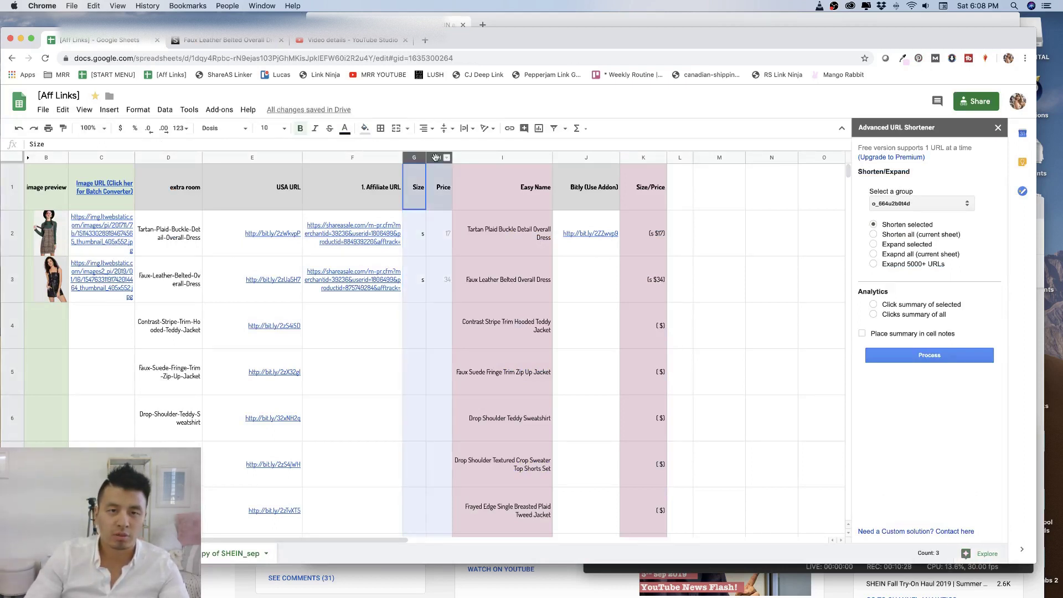
{"action": "left_click", "coordinate": [345, 129]}
{"action": "left_click", "coordinate": [349, 162]}
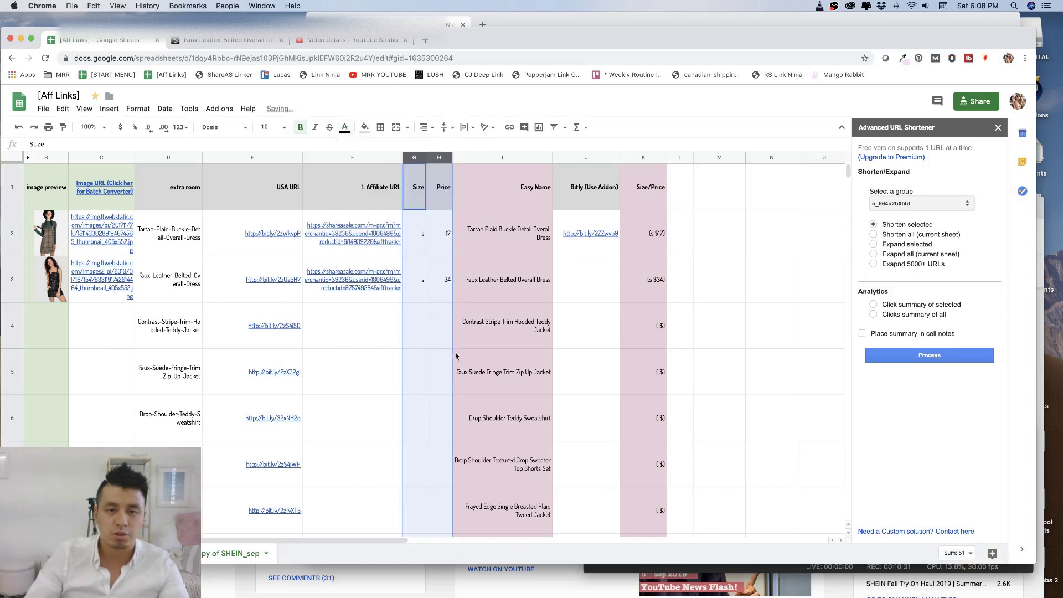
{"action": "left_click", "coordinate": [449, 320]}
{"action": "left_click", "coordinate": [442, 298]}
Copy the affiliate URL from F3 into J3 and shorten it to a Bitly link with the Shorten selected option
{"action": "left_click", "coordinate": [589, 294]}
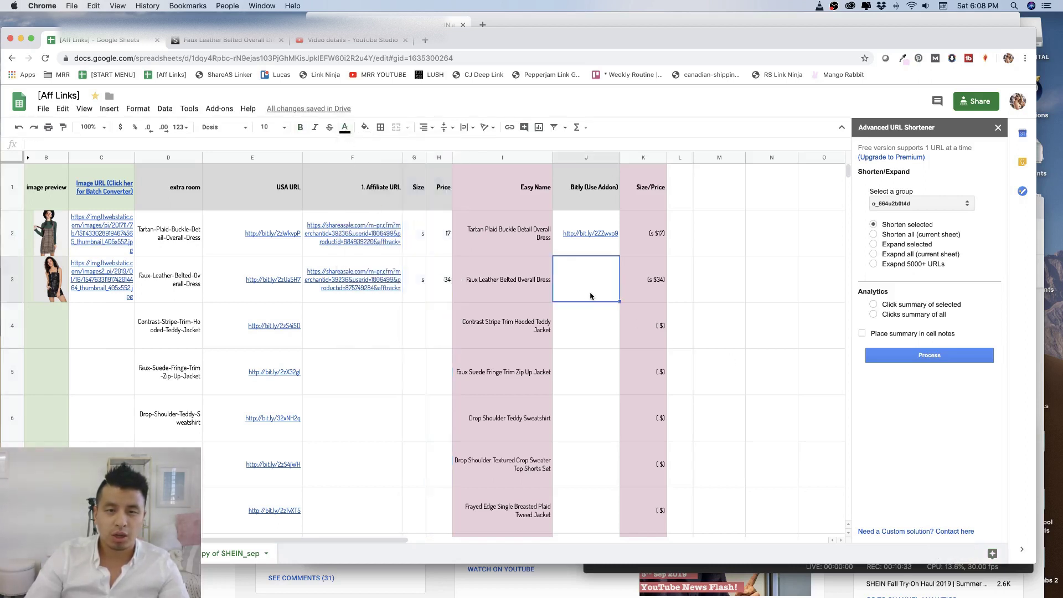
{"action": "left_click", "coordinate": [382, 287]}
{"action": "key", "text": "ctrl+c"}
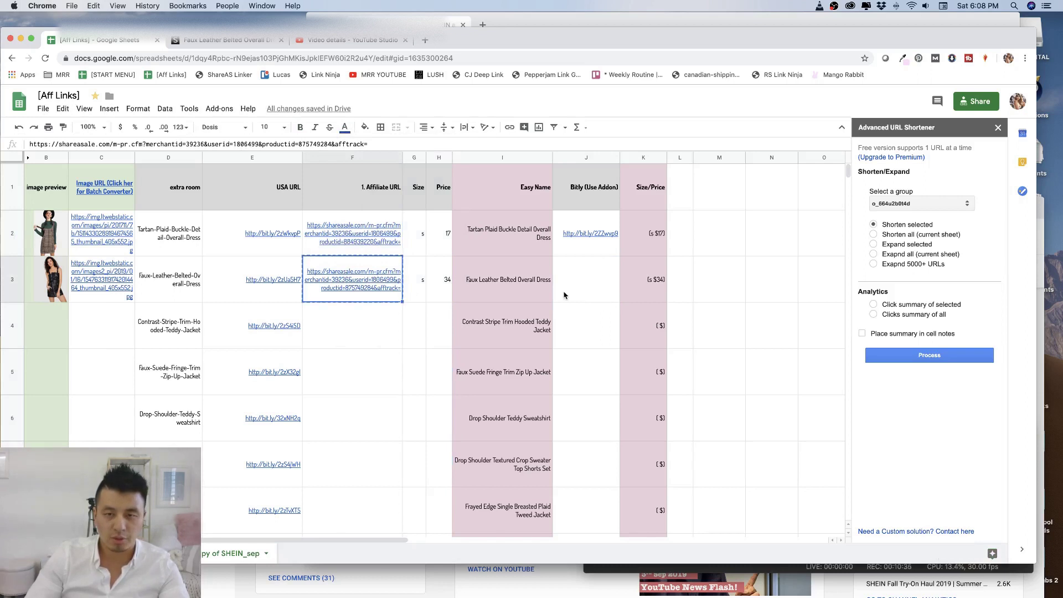
{"action": "left_click", "coordinate": [604, 296]}
{"action": "key", "text": "ctrl+v"}
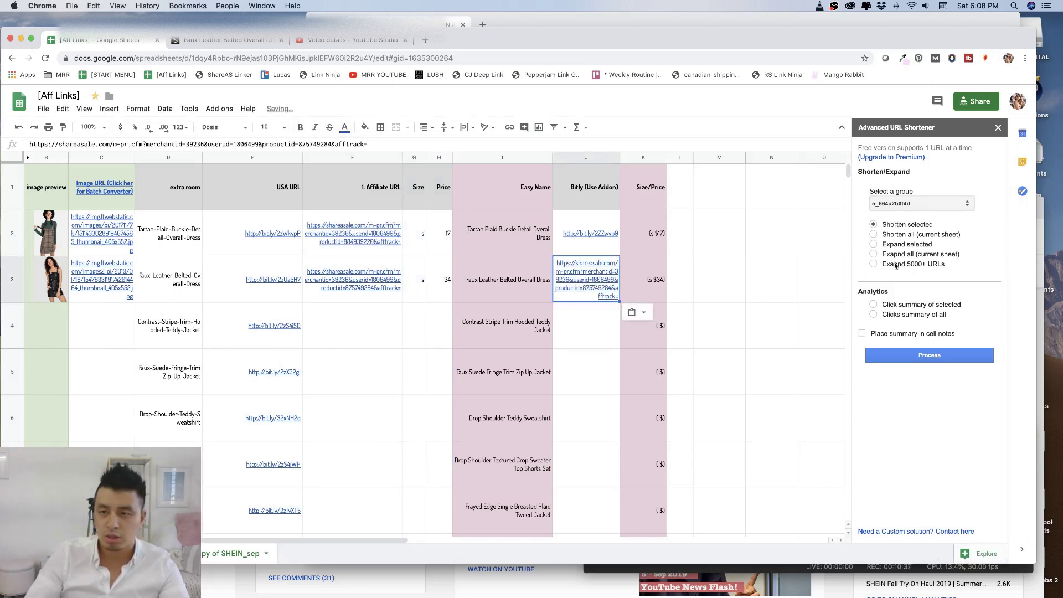
{"action": "left_click", "coordinate": [916, 359]}
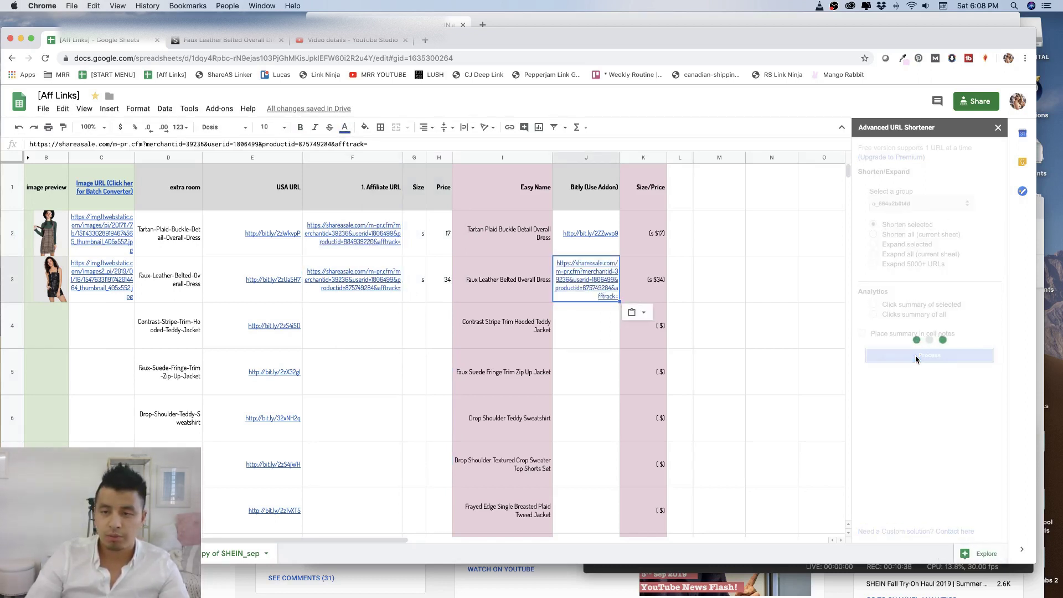
{"action": "left_click", "coordinate": [778, 351]}
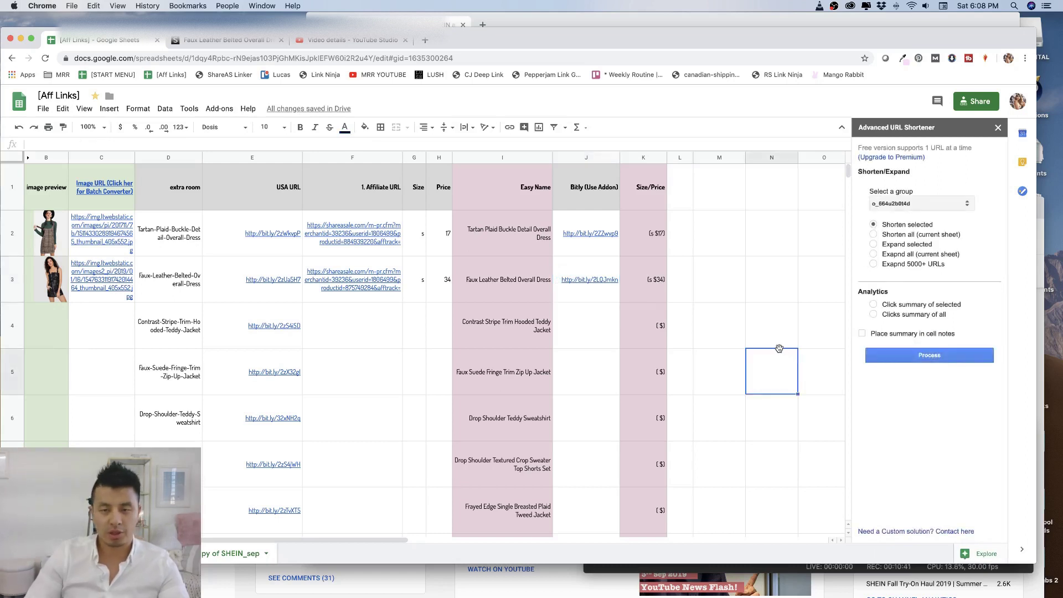
Copy the Easy Name, Bitly and Size/Price range I2:K5 and paste it into the YouTube video description above the Jolimall Boots section
{"action": "left_click", "coordinate": [495, 233]}
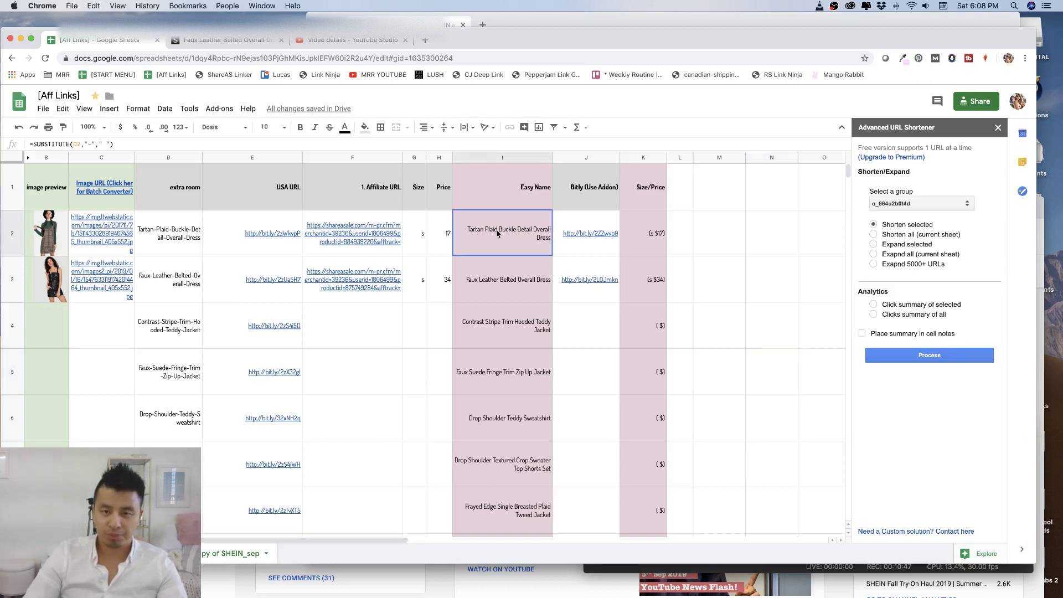
{"action": "left_click_drag", "start_coordinate": [497, 234], "coordinate": [652, 355]}
{"action": "key", "text": "super+c"}
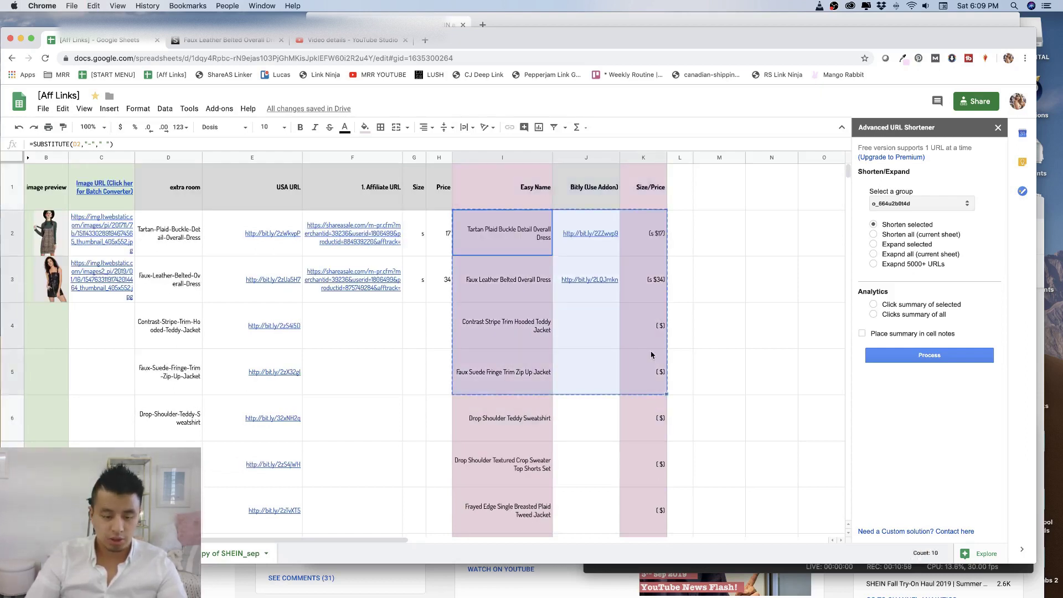
{"action": "left_click", "coordinate": [352, 44]}
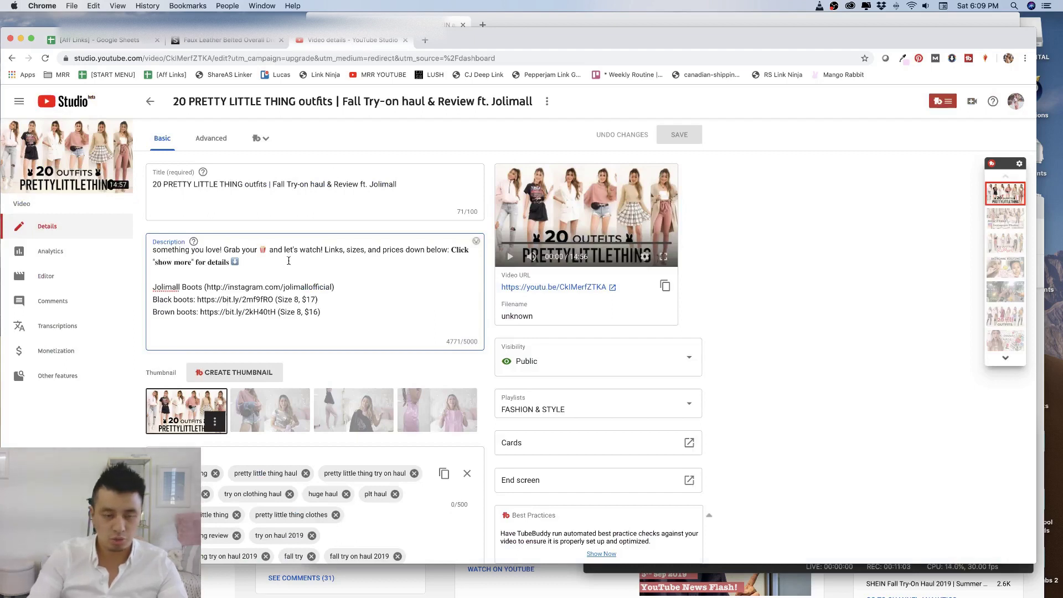
{"action": "key", "text": "Return"}
{"action": "key", "text": "Return"}
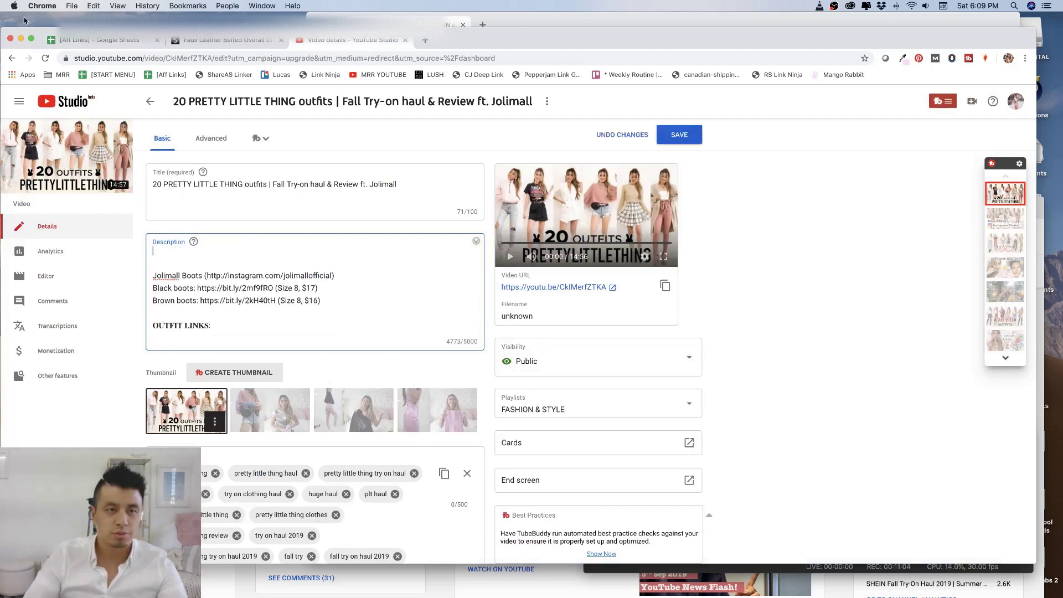
{"action": "left_click", "coordinate": [76, 41]}
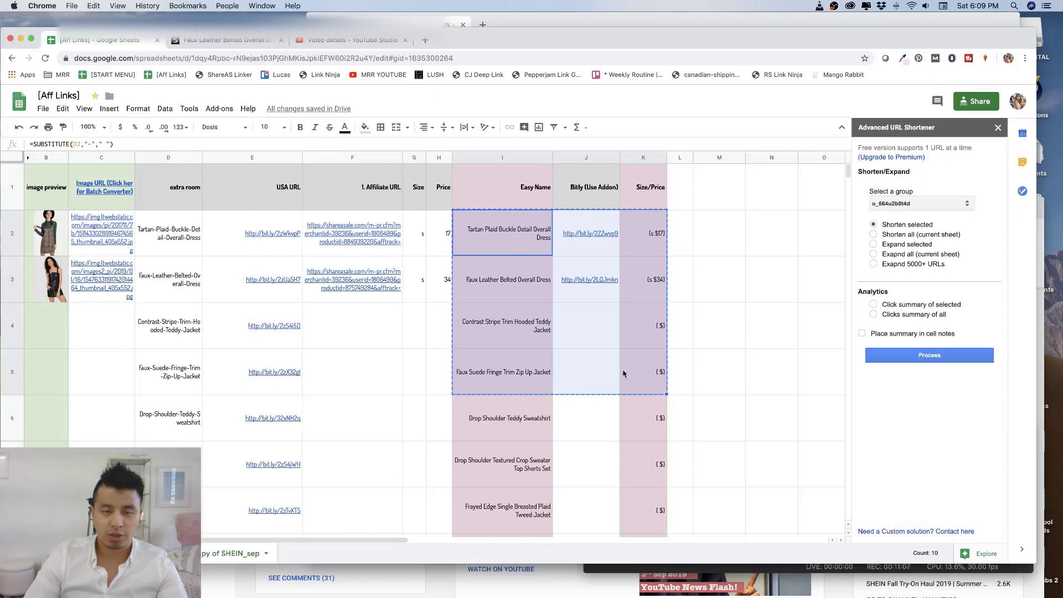
{"action": "left_click", "coordinate": [323, 44]}
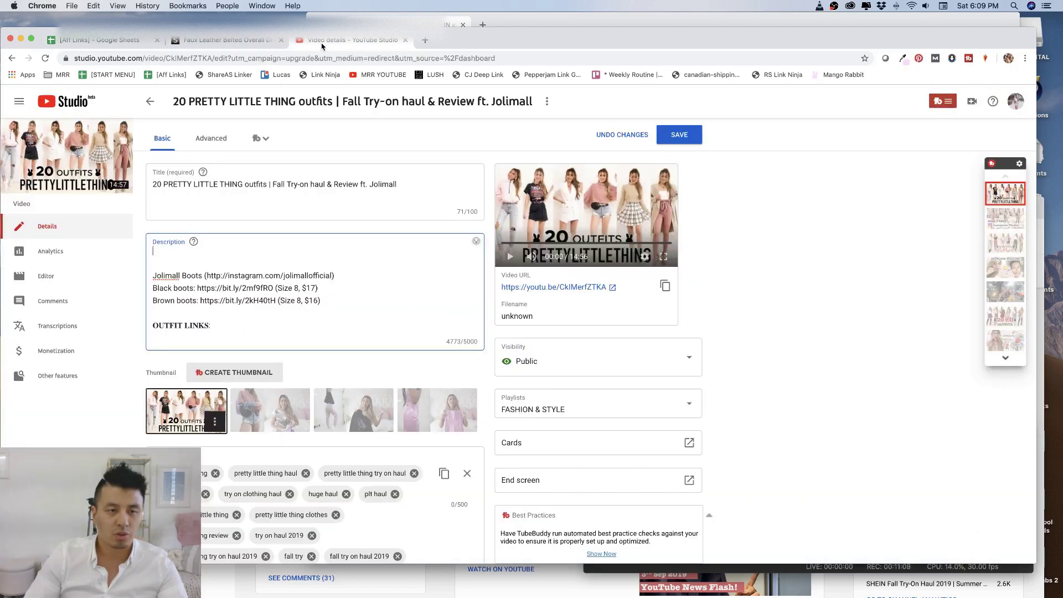
{"action": "scroll", "coordinate": [286, 272], "scroll_direction": "up", "scroll_amount": 5}
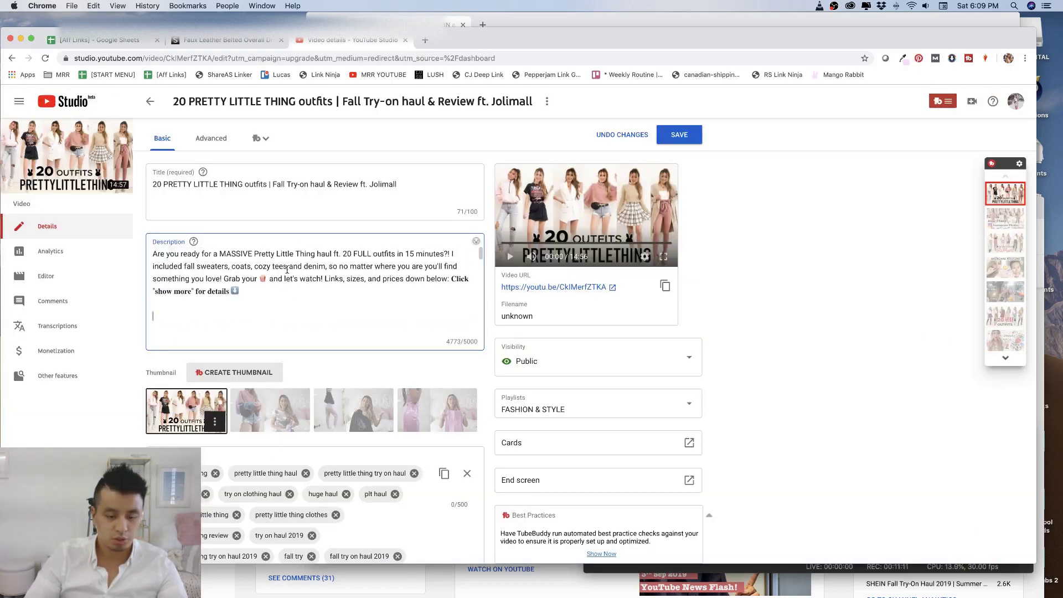
{"action": "scroll", "coordinate": [287, 270], "scroll_direction": "down", "scroll_amount": 2}
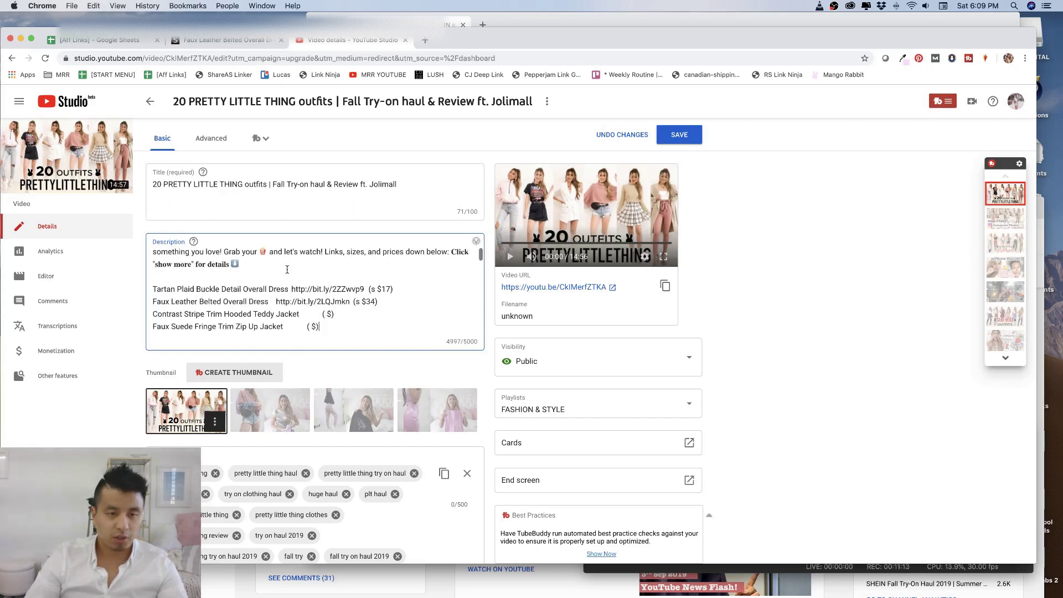
Delete the pasted item lines from the video description, close YouTube Studio without saving and return to the Aff Links sheet
{"action": "left_click_drag", "start_coordinate": [340, 327], "coordinate": [113, 282]}
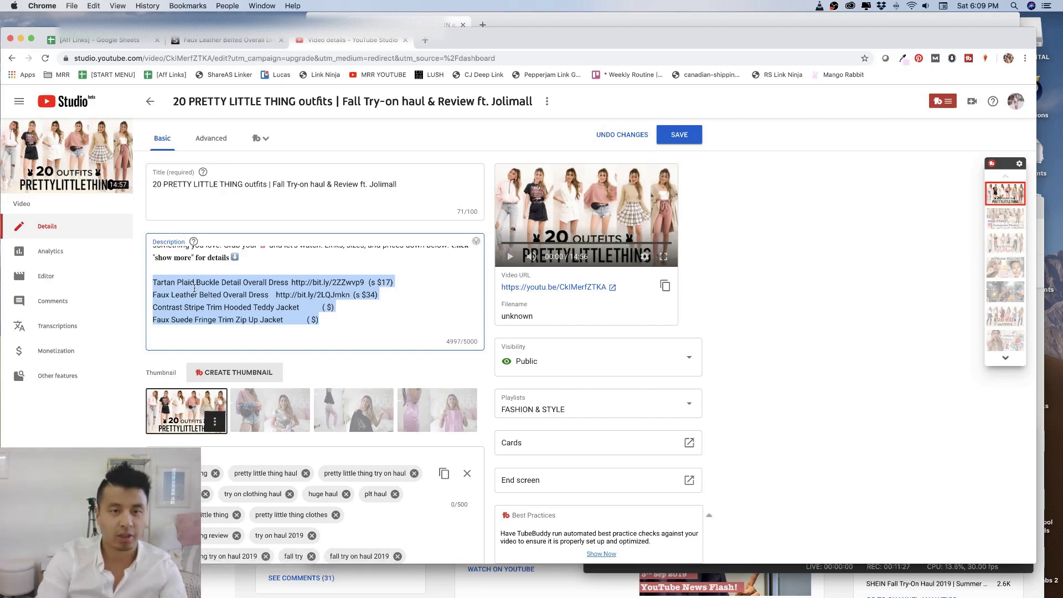
{"action": "key", "text": "BackSpace"}
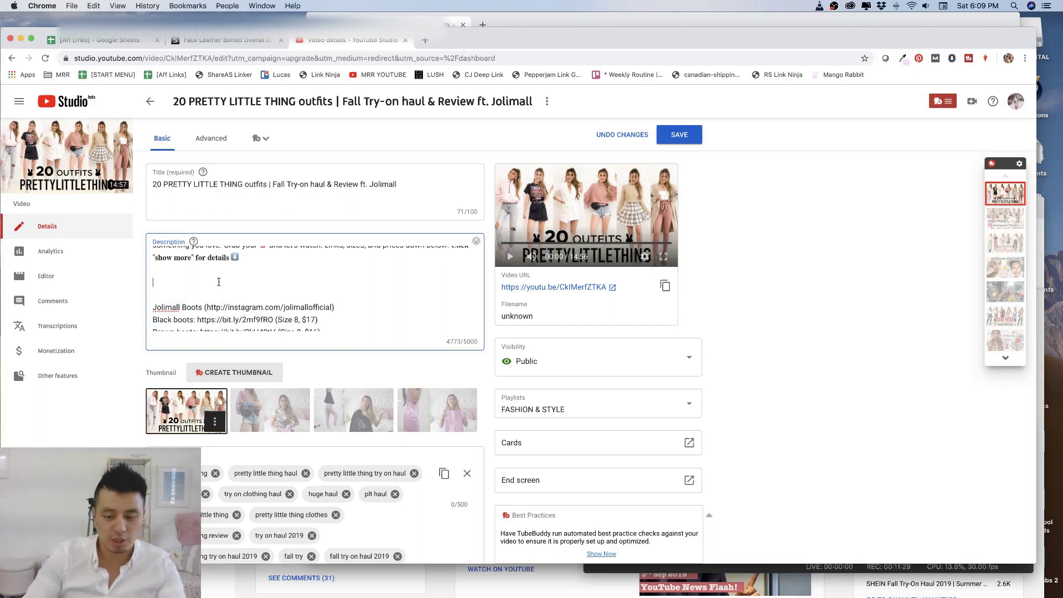
{"action": "key", "text": "BackSpace"}
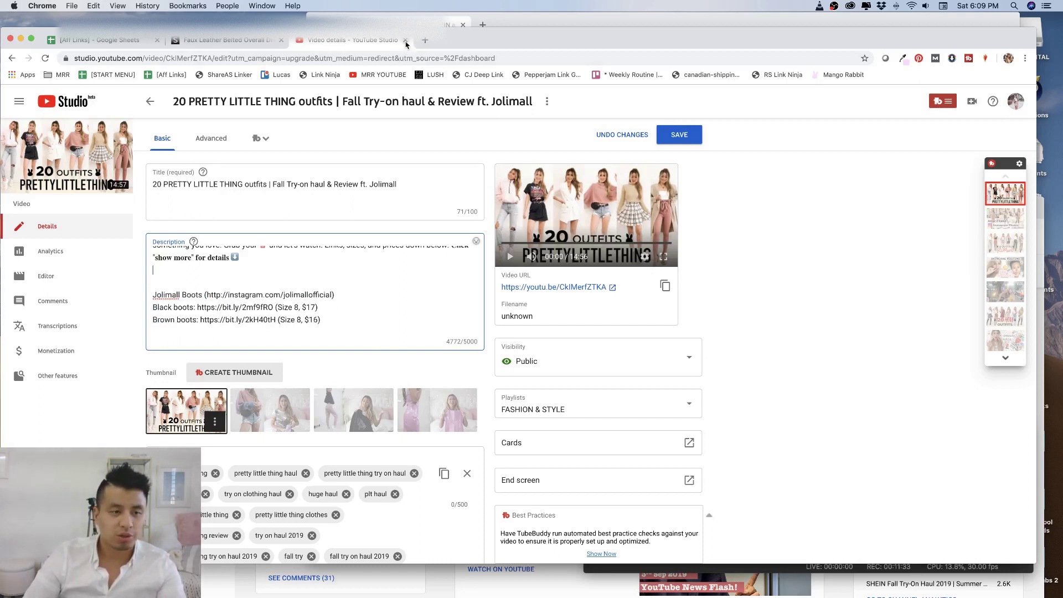
{"action": "left_click", "coordinate": [406, 45]}
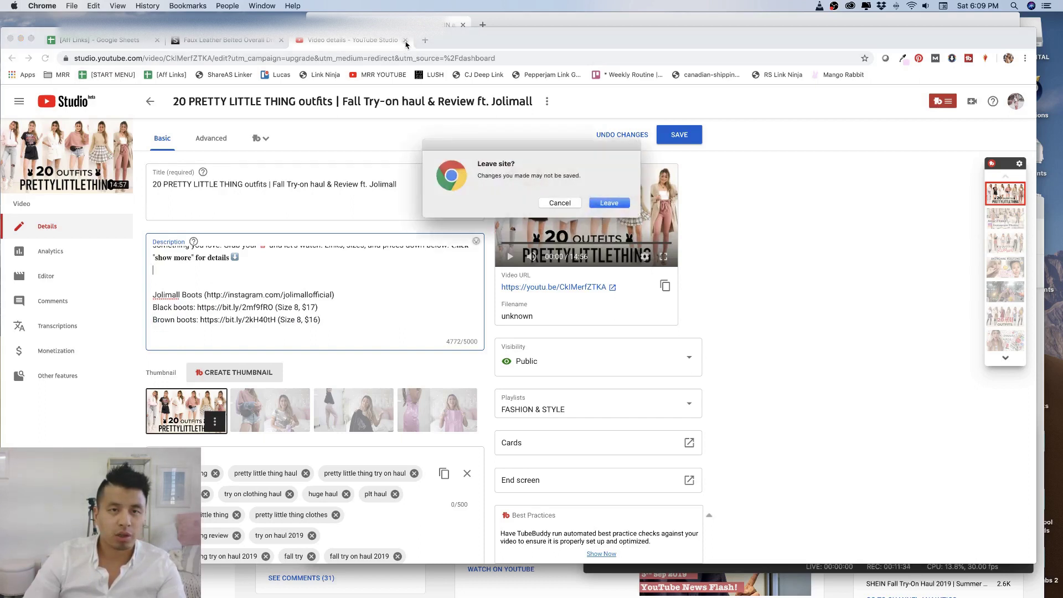
{"action": "left_click", "coordinate": [622, 205]}
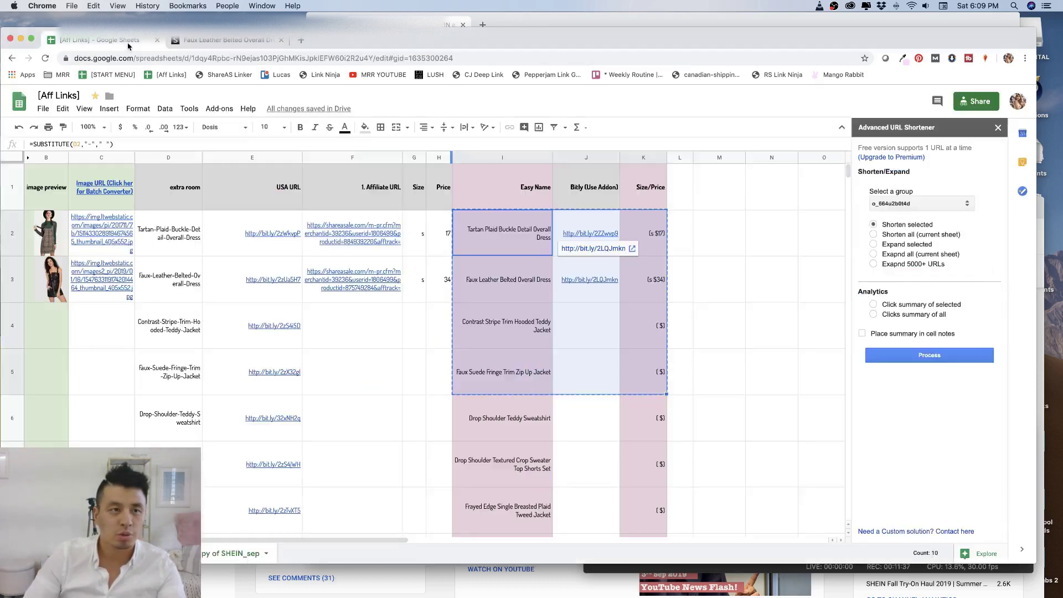
{"action": "left_click", "coordinate": [96, 40]}
{"action": "left_click", "coordinate": [198, 265]}
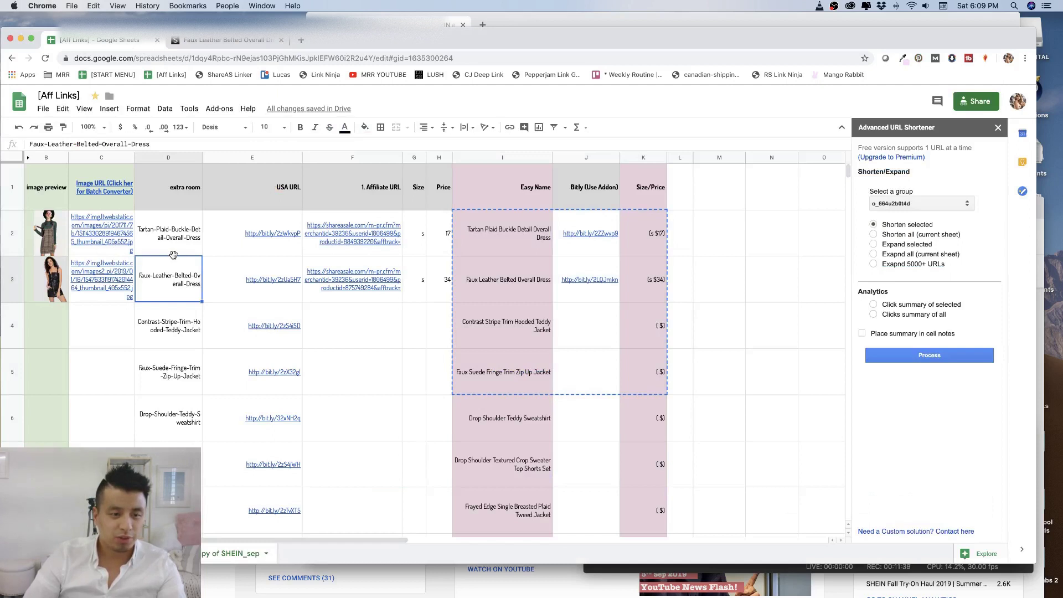
Switch from the Copy of SHEIN_sep sheet to the original sheet with four completed items and select cell E5
{"action": "left_click", "coordinate": [209, 268]}
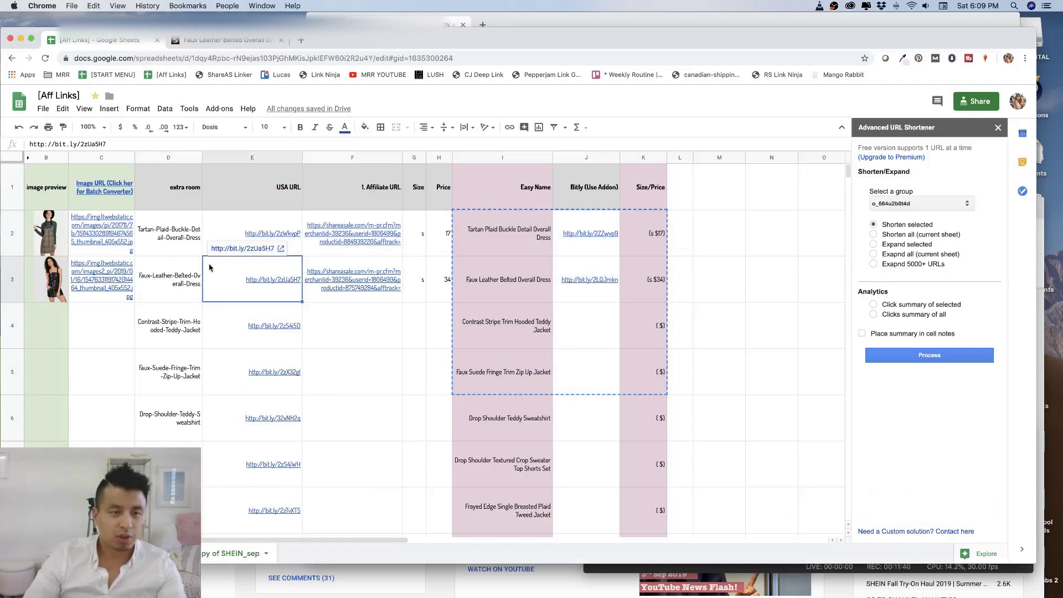
{"action": "left_click", "coordinate": [208, 554]}
{"action": "left_click", "coordinate": [230, 370]}
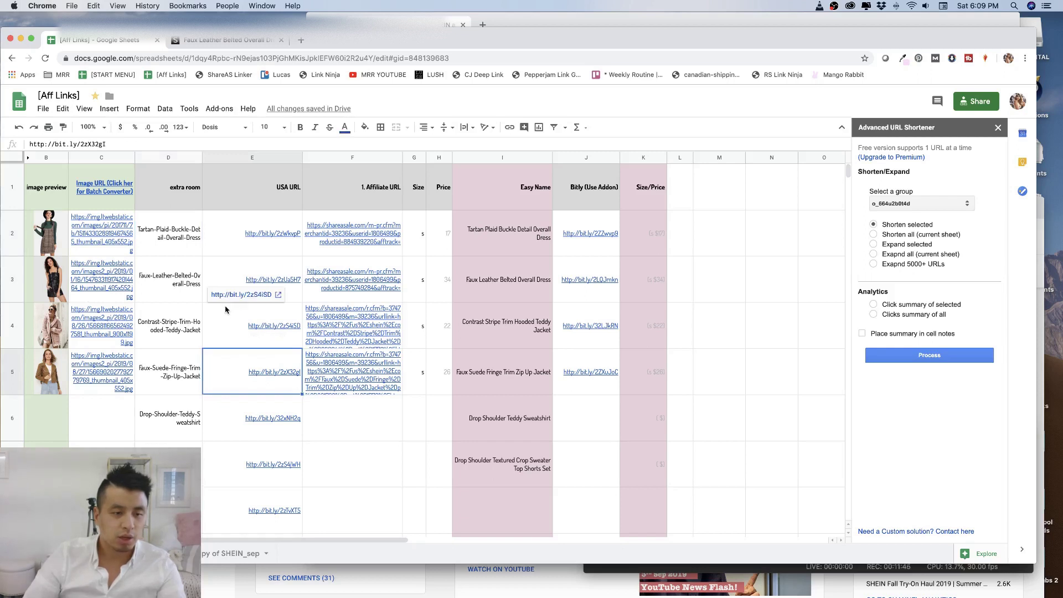
Open the [START MENU] spreadsheet in a new browser tab and look through the image previews on its SHEIN_links sheet
{"action": "left_click", "coordinate": [299, 41]}
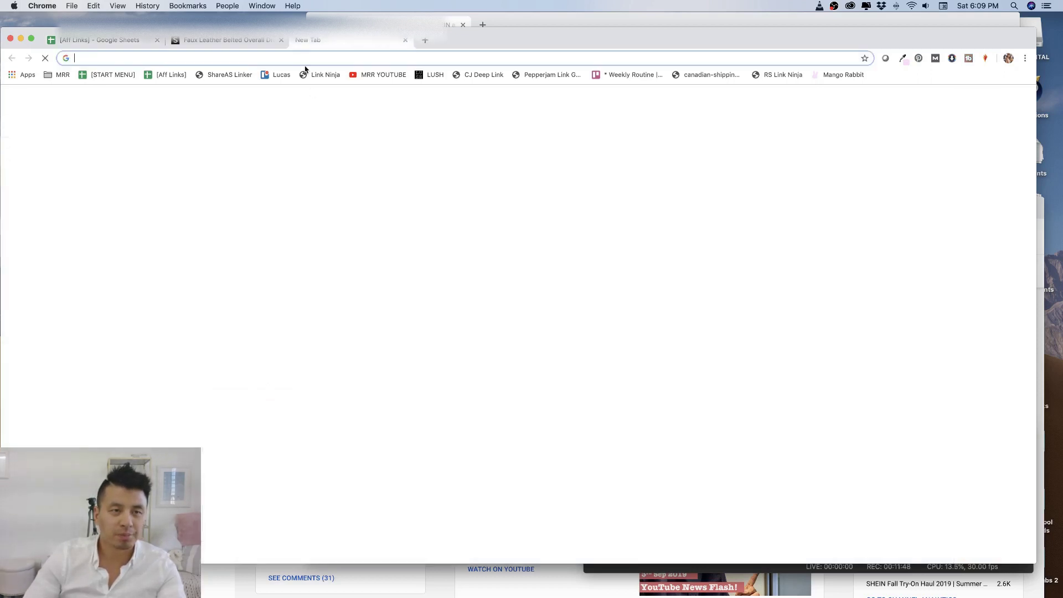
{"action": "left_click", "coordinate": [99, 76]}
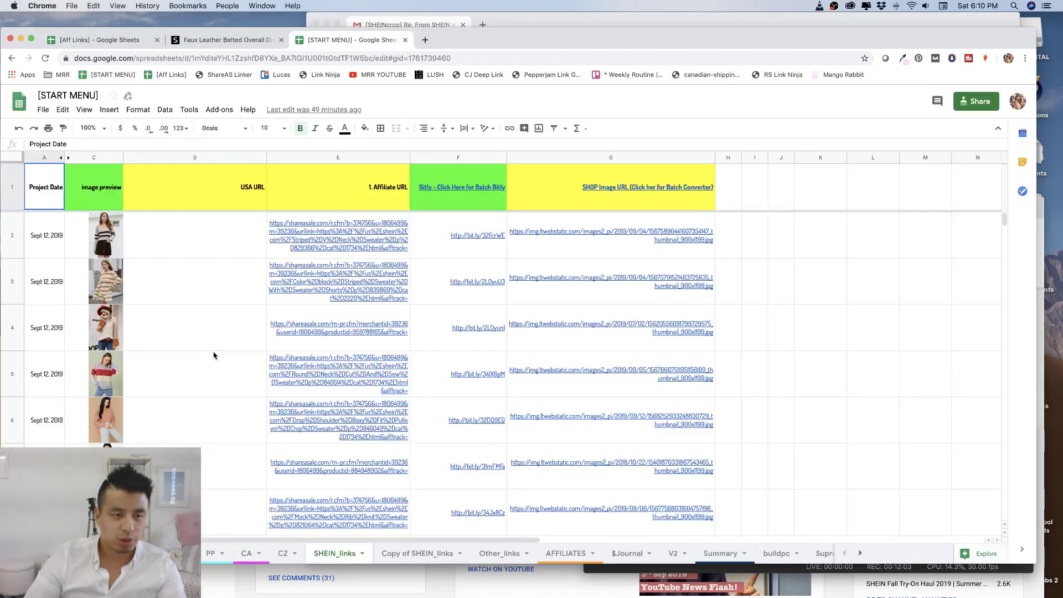
{"action": "scroll", "coordinate": [214, 356], "scroll_direction": "down", "scroll_amount": 1}
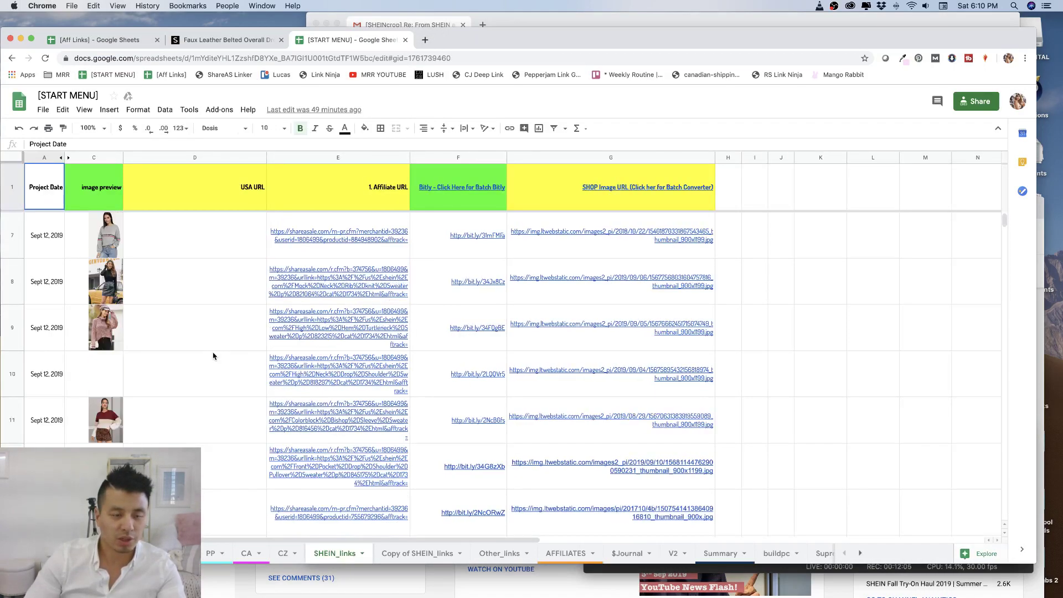
{"action": "scroll", "coordinate": [213, 357], "scroll_direction": "up", "scroll_amount": 5}
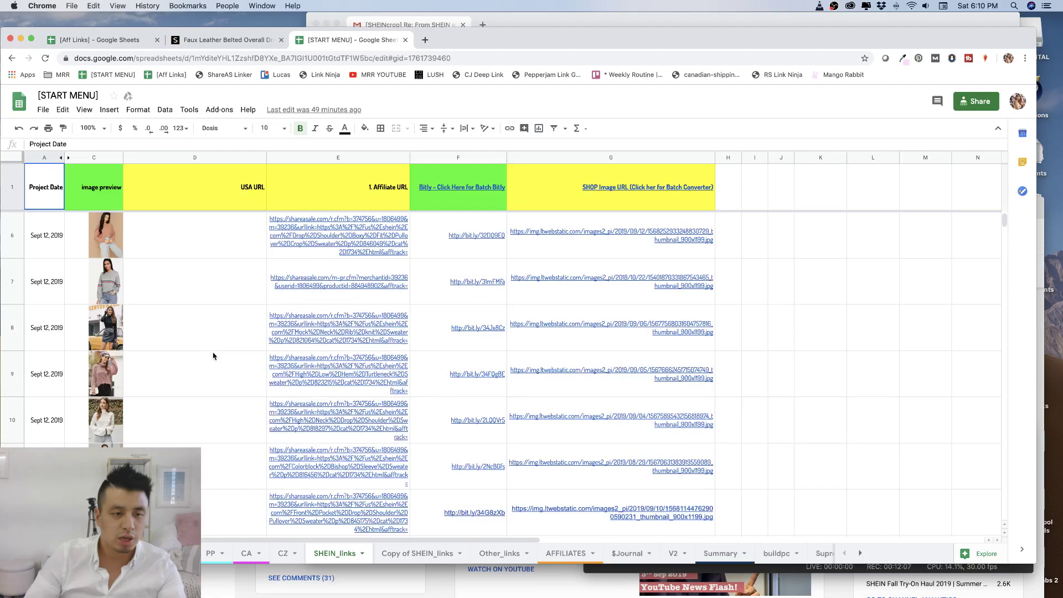
{"action": "scroll", "coordinate": [214, 357], "scroll_direction": "down", "scroll_amount": 3}
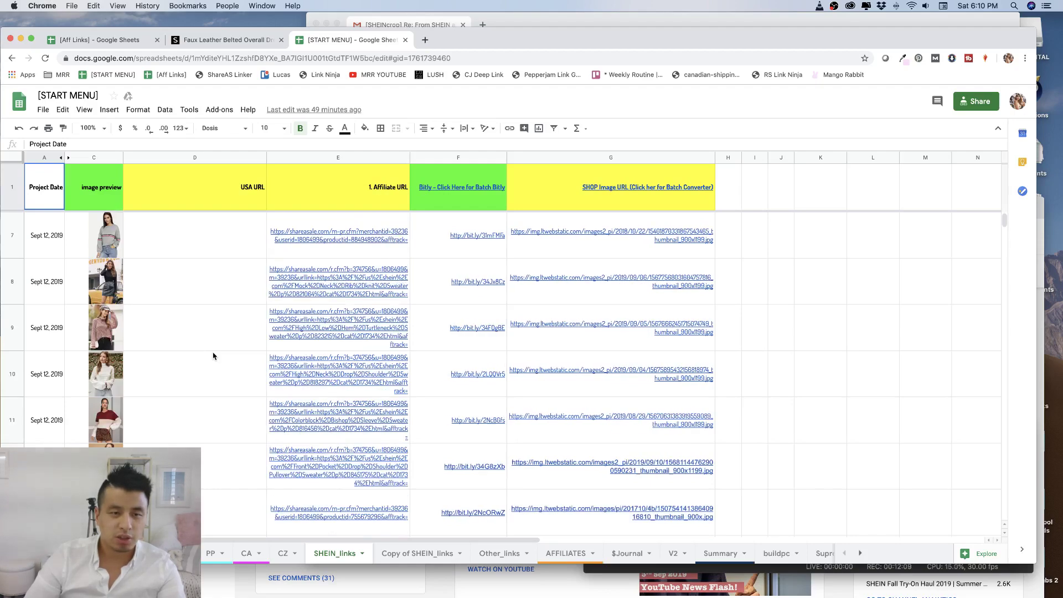
{"action": "left_click", "coordinate": [177, 342]}
{"action": "left_click", "coordinate": [82, 340]}
{"action": "scroll", "coordinate": [191, 353], "scroll_direction": "down", "scroll_amount": 5}
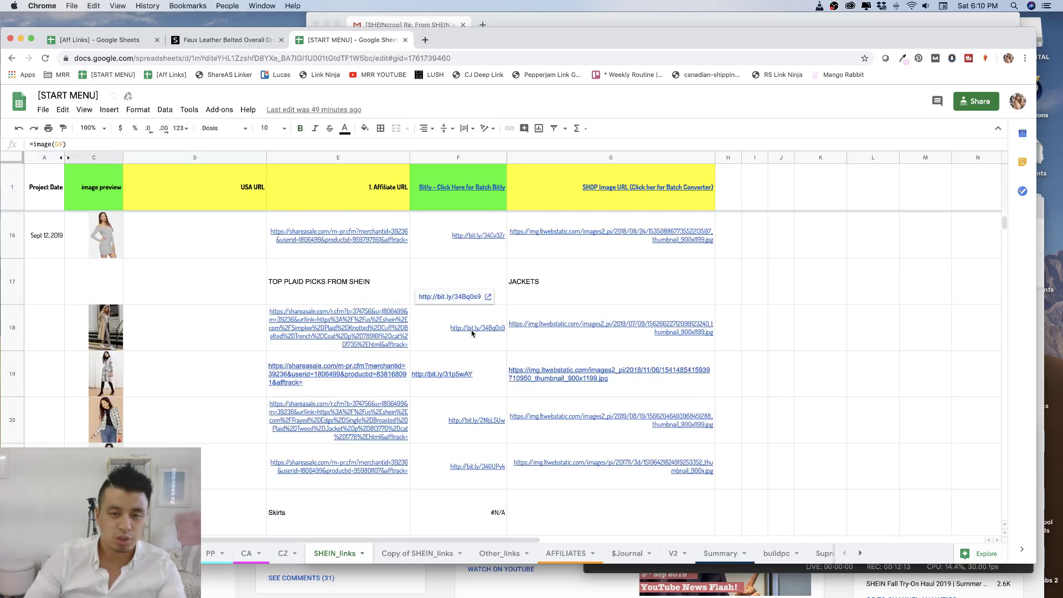
Examine the Bitly links in column F for the plaid jackets and the skirts, selecting F18:F22 and F23:F25
{"action": "left_click_drag", "start_coordinate": [473, 332], "coordinate": [470, 408]}
{"action": "left_click", "coordinate": [455, 342]}
{"action": "left_click_drag", "start_coordinate": [455, 342], "coordinate": [453, 494]}
{"action": "scroll", "coordinate": [434, 408], "scroll_direction": "down", "scroll_amount": 3}
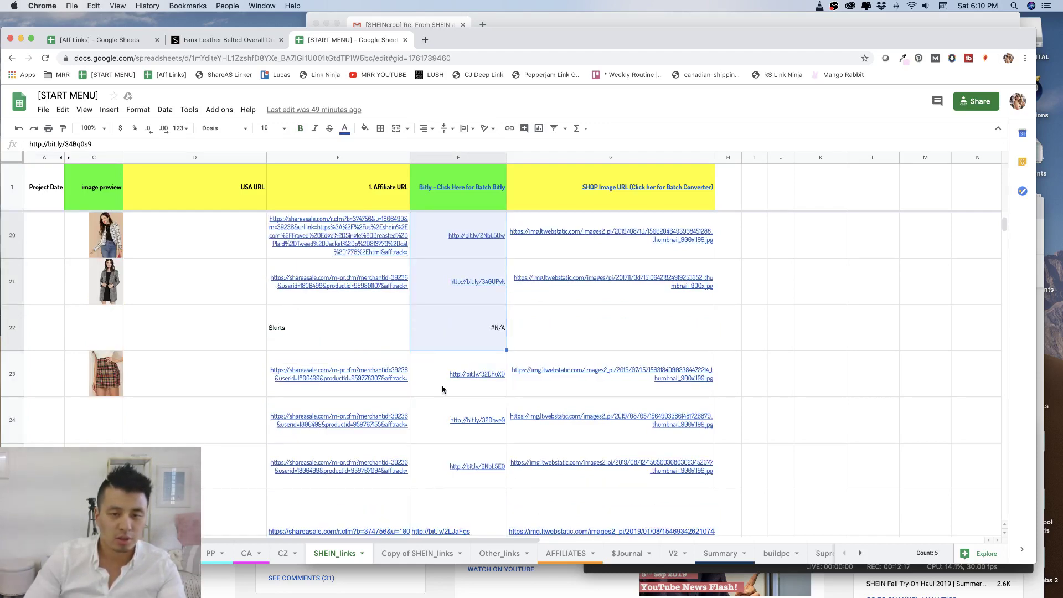
{"action": "left_click_drag", "start_coordinate": [443, 389], "coordinate": [439, 472]}
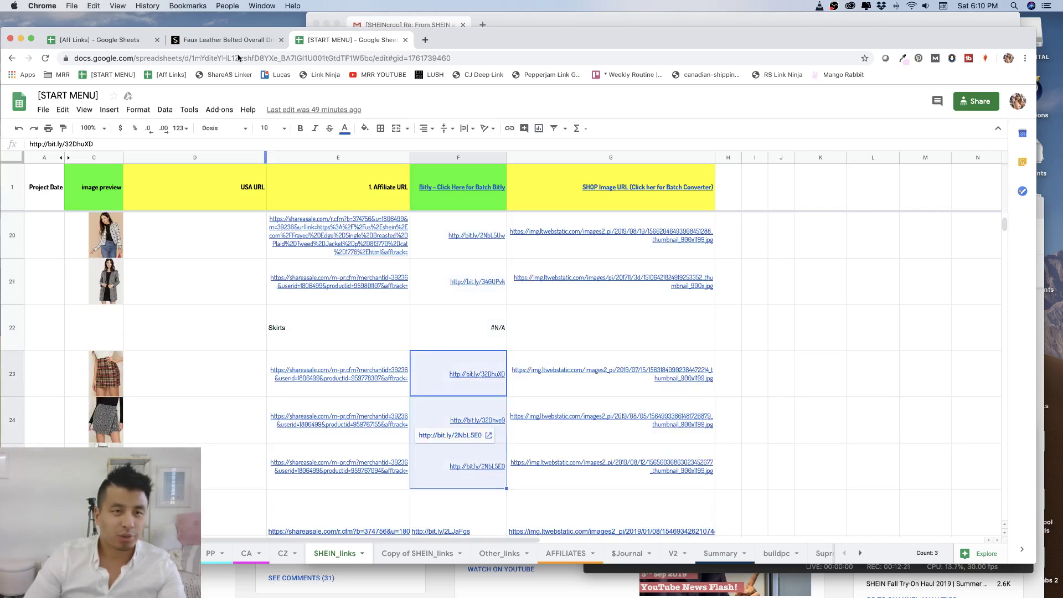
Return to the [Aff Links] spreadsheet and review the Easy Name formula in I5 and the affiliate URLs in column F
{"action": "left_click", "coordinate": [219, 41]}
{"action": "left_click", "coordinate": [94, 40]}
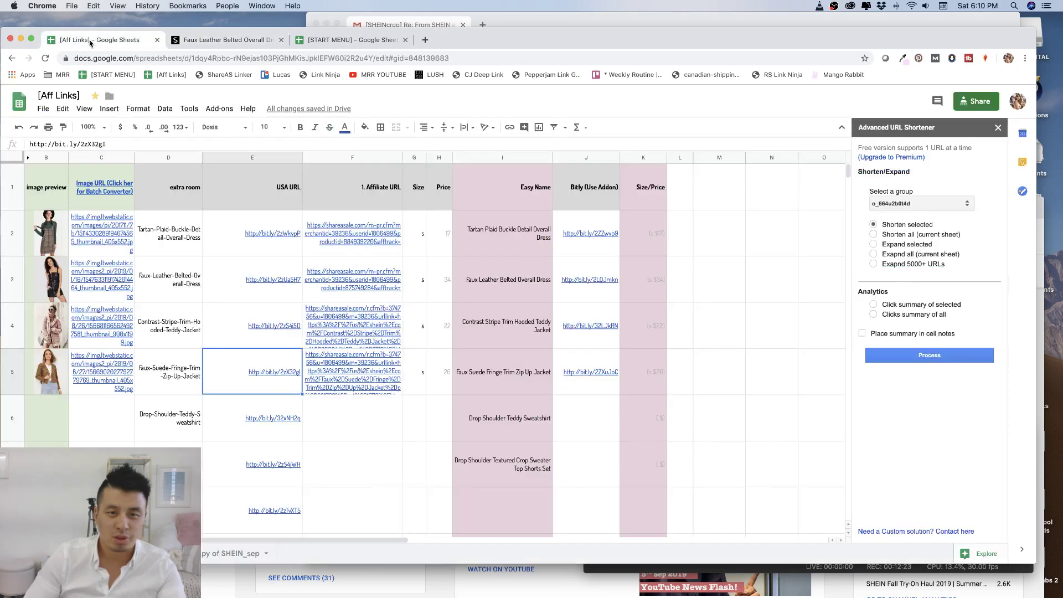
{"action": "left_click", "coordinate": [473, 391]}
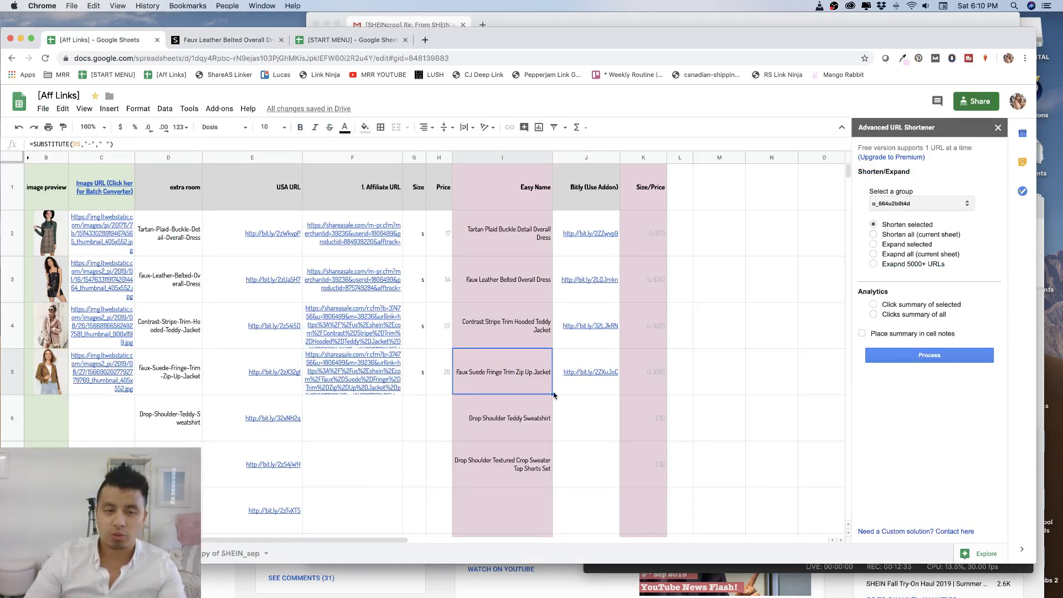
{"action": "left_click_drag", "start_coordinate": [344, 237], "coordinate": [356, 275]}
{"action": "left_click", "coordinate": [319, 425]}
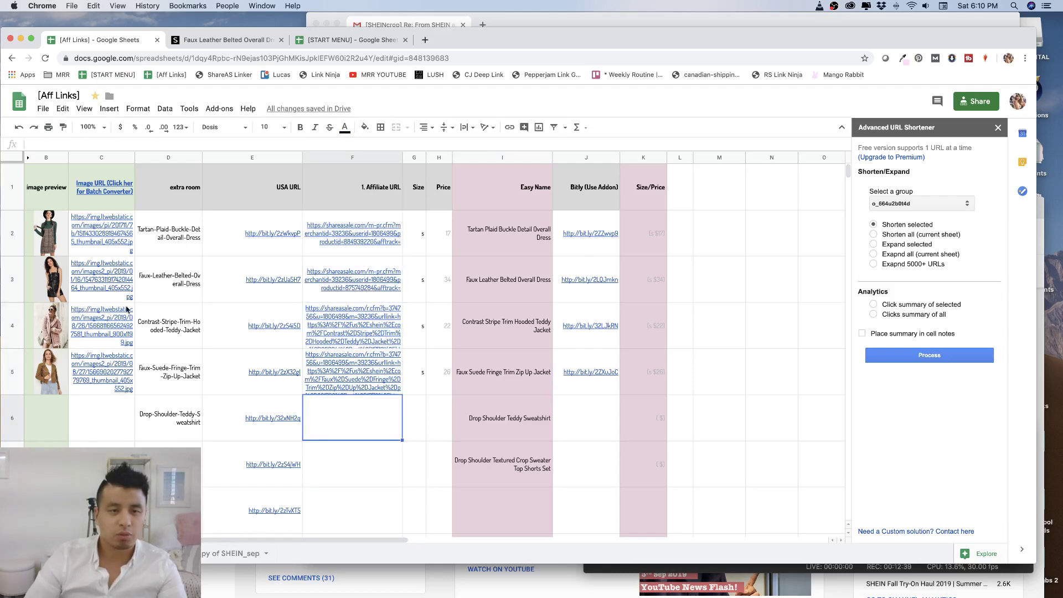
{"action": "scroll", "coordinate": [139, 359], "scroll_direction": "down", "scroll_amount": 10}
{"action": "scroll", "coordinate": [113, 358], "scroll_direction": "up", "scroll_amount": 10}
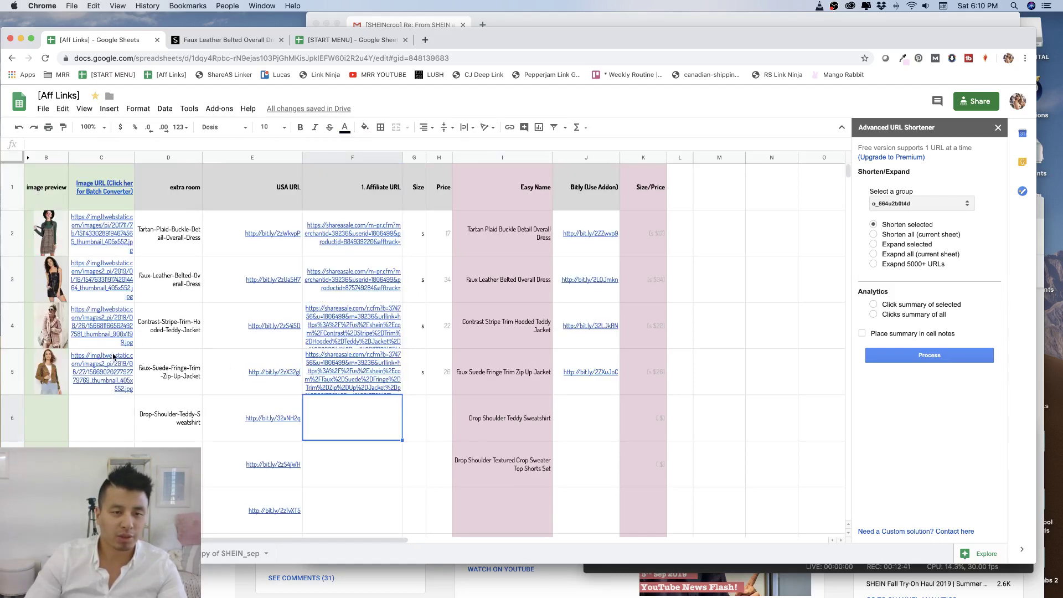
Select the affiliate URLs F2:F5, open the Advanced URL Shortener's Upgrade to Premium page, close it and select F6
{"action": "left_click_drag", "start_coordinate": [355, 233], "coordinate": [345, 369]}
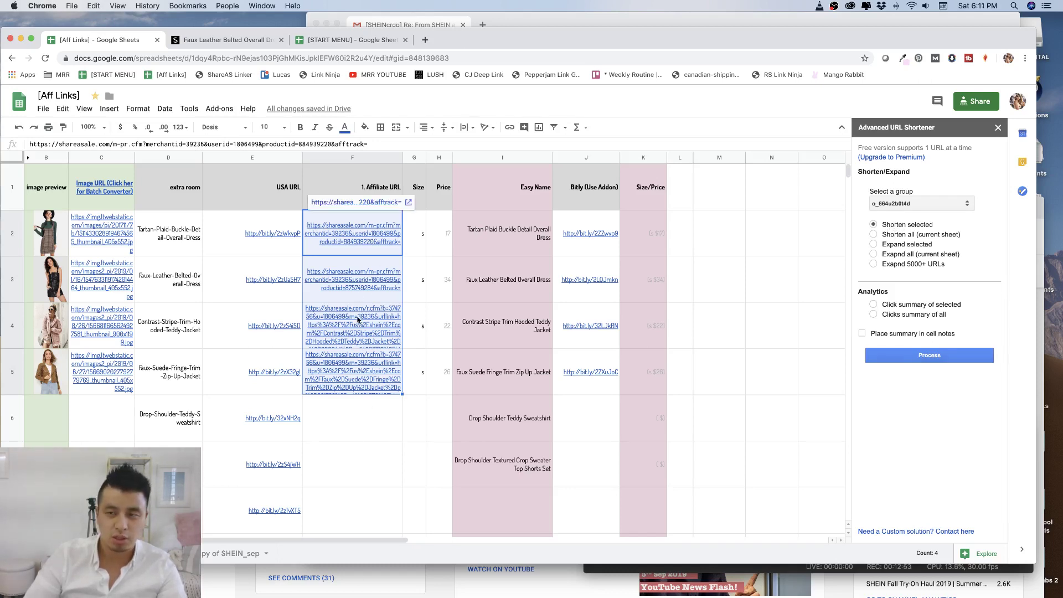
{"action": "left_click", "coordinate": [876, 158]}
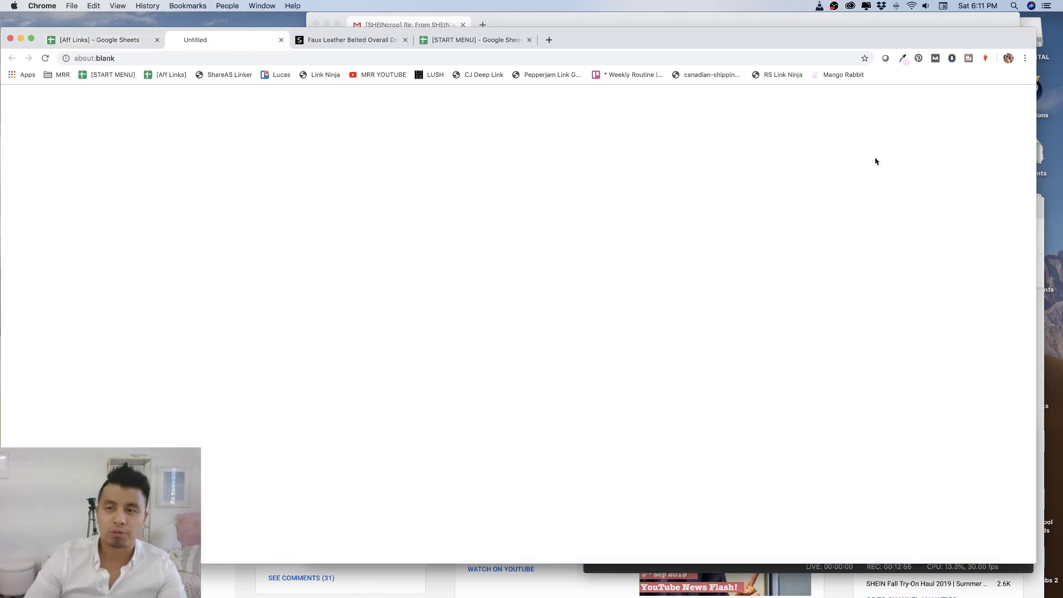
{"action": "left_click", "coordinate": [281, 41]}
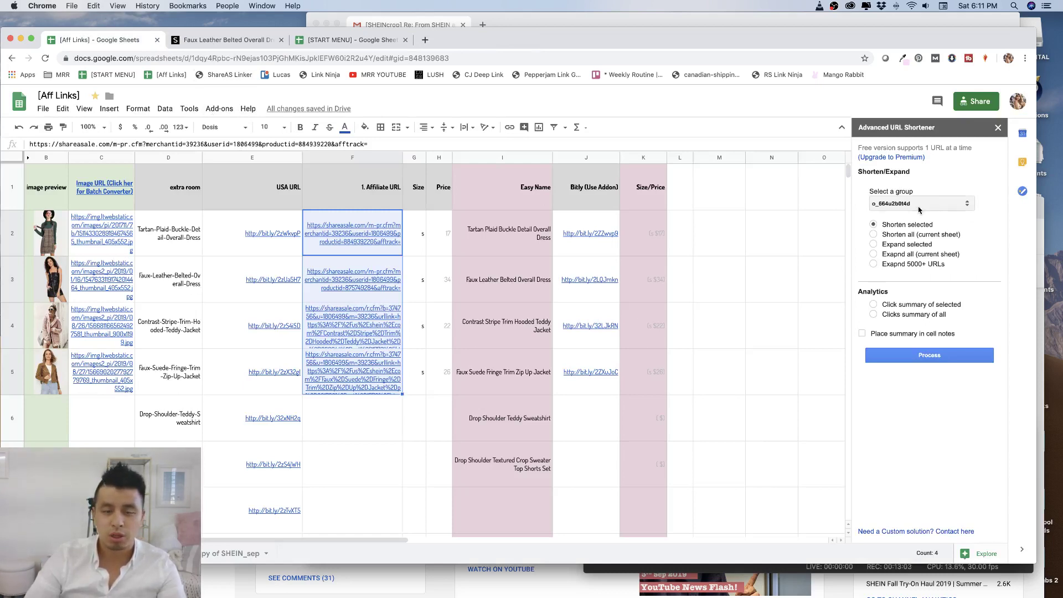
{"action": "left_click", "coordinate": [345, 434]}
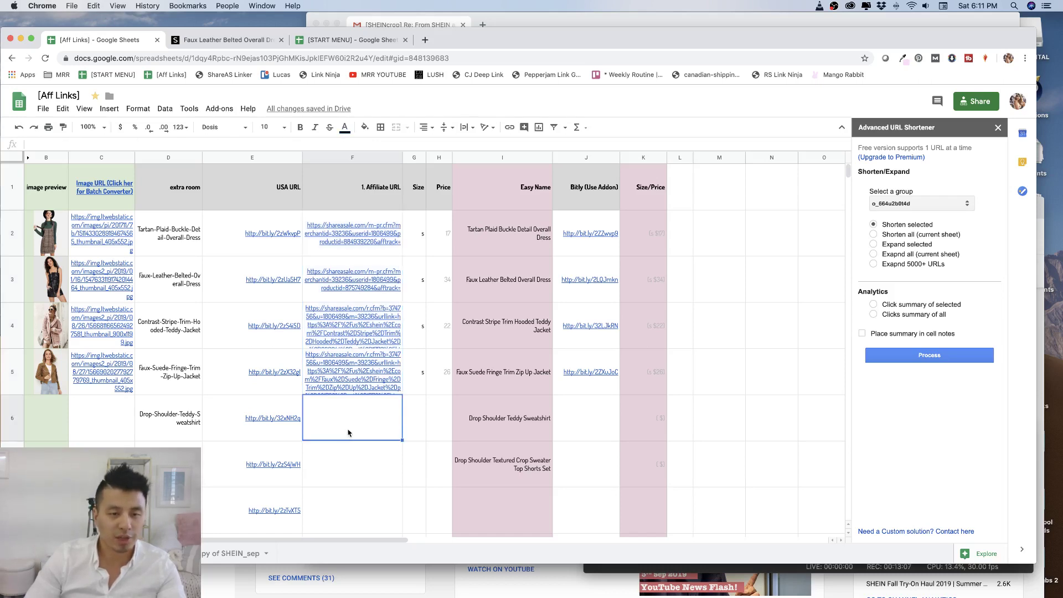